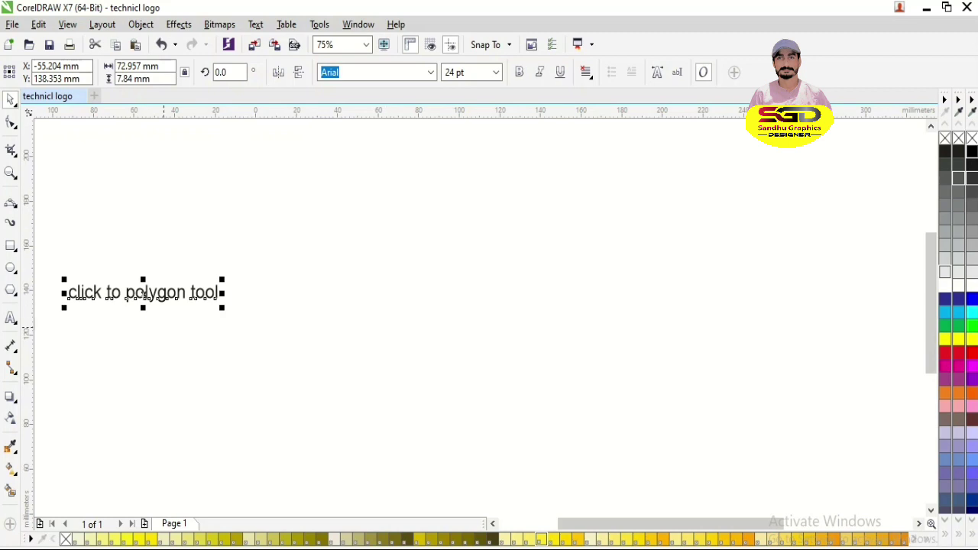
Outline the "click to polygon tool" caption in black and draw a three-sided polygon about 34 mm wide and 30 mm high beside it
{"action": "right_click", "coordinate": [972, 152]}
{"action": "left_click", "coordinate": [11, 290]}
{"action": "mouse_move", "coordinate": [302, 258]}
{"action": "left_mouse_down"}
{"action": "mouse_move", "coordinate": [382, 333]}
{"action": "mouse_move", "coordinate": [377, 317]}
{"action": "left_mouse_up"}
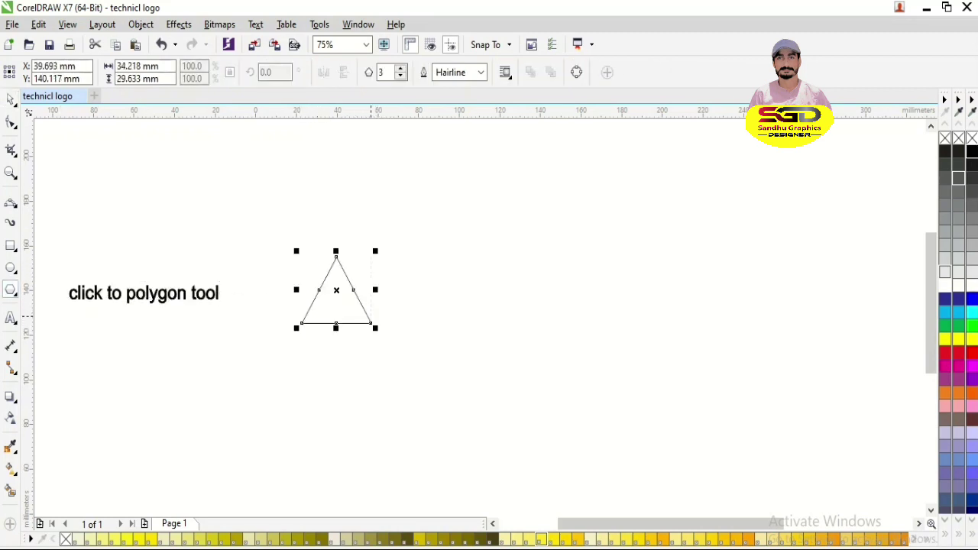
Duplicate the "click to polygon tool" caption and retype the lower one as "size lock off kr k"
{"action": "left_click", "coordinate": [11, 100]}
{"action": "left_click_drag", "start_coordinate": [198, 295], "coordinate": [69, 303]}
{"action": "right_click", "coordinate": [197, 302]}
{"action": "double_click", "coordinate": [193, 303]}
{"action": "type", "text": "size"}
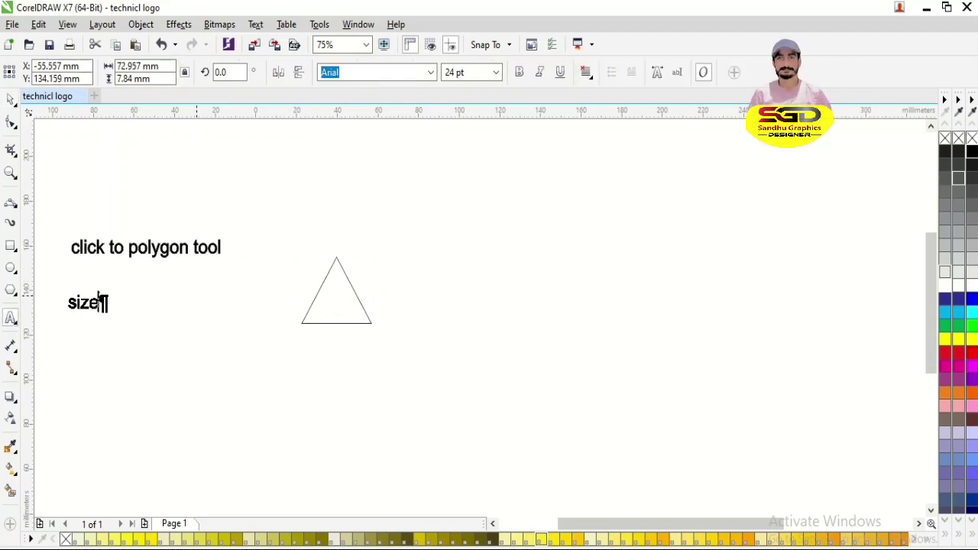
{"action": "type", "text": " lock off kr k"}
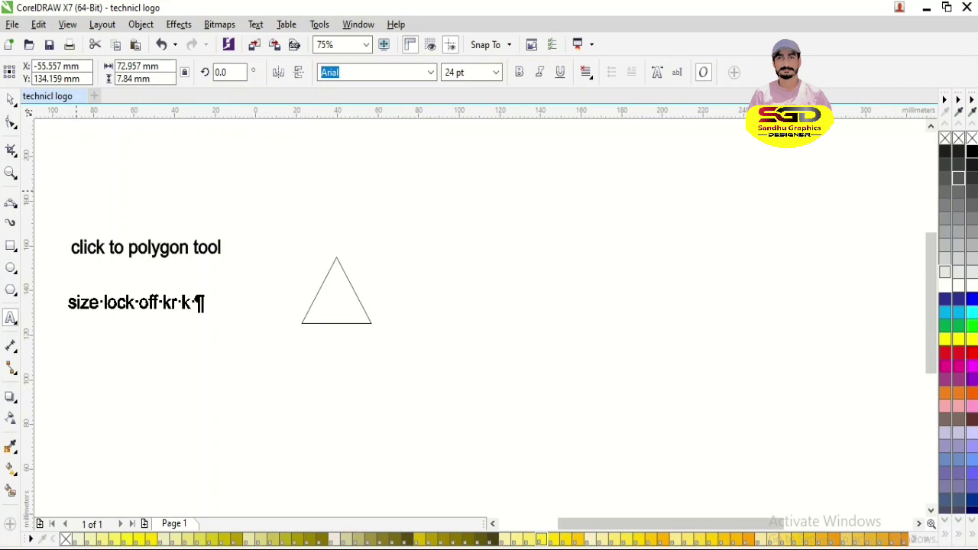
{"action": "key", "text": "ctrl+space"}
{"action": "key", "text": "Escape"}
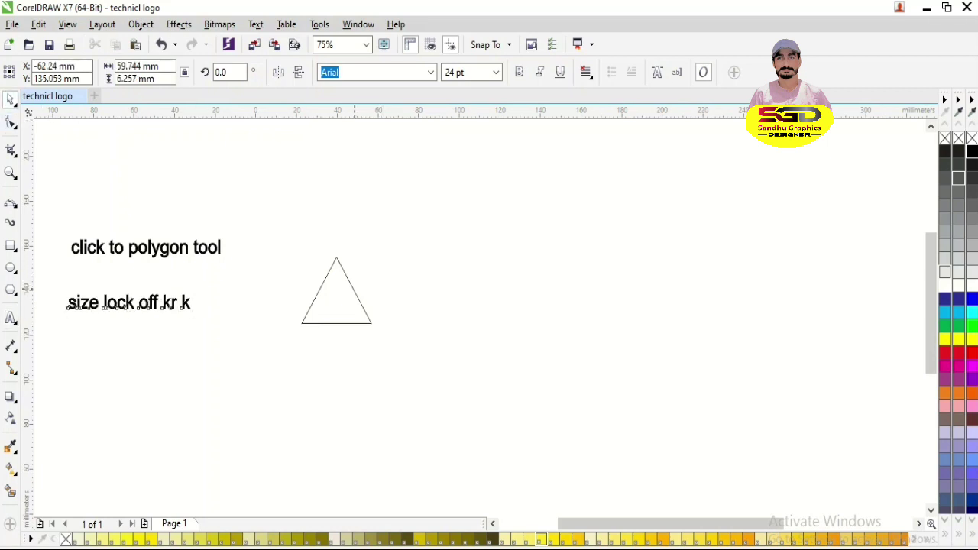
Duplicate the "size lock off kr k" caption just below itself and retype the copy as "size 10"
{"action": "left_click", "coordinate": [353, 290]}
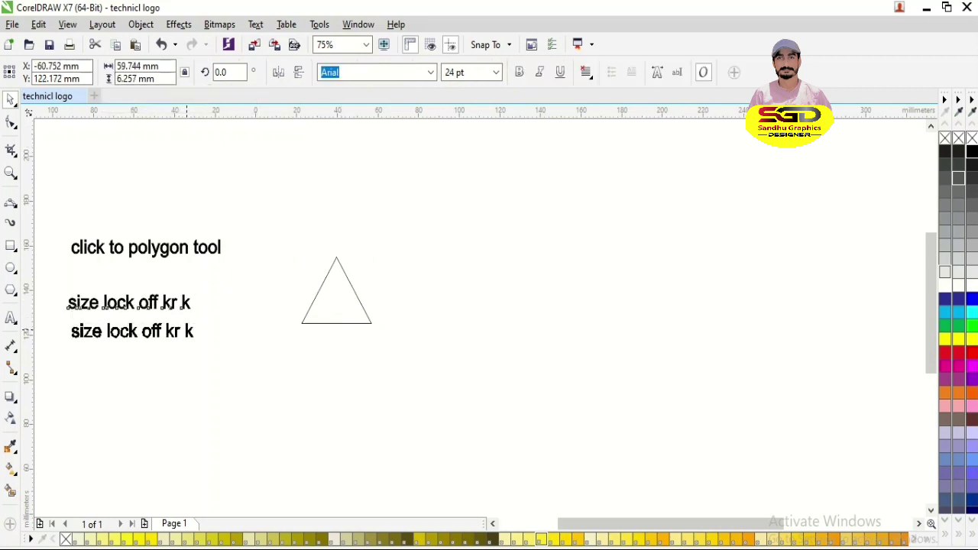
{"action": "left_click", "coordinate": [132, 330]}
{"action": "double_click", "coordinate": [132, 330]}
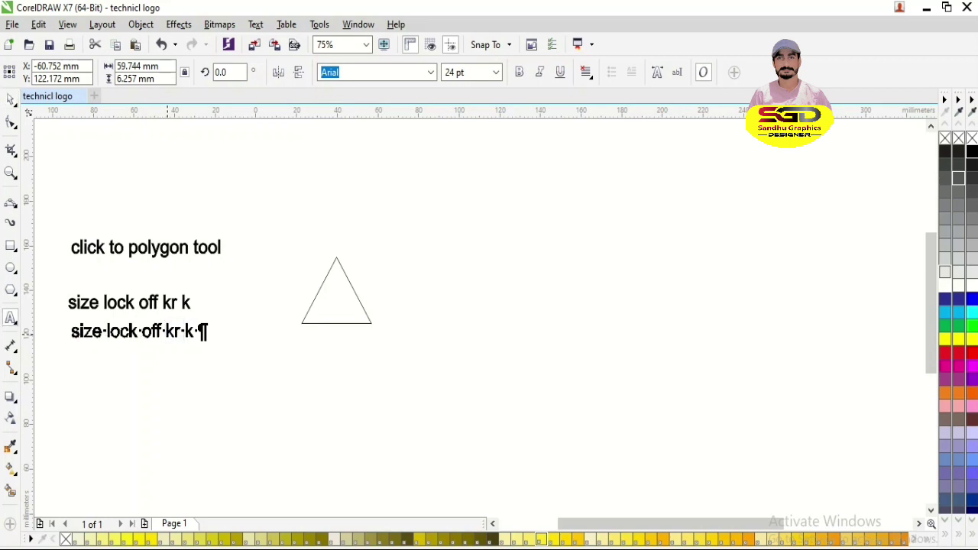
{"action": "triple_click", "coordinate": [167, 335]}
{"action": "type", "text": "10"}
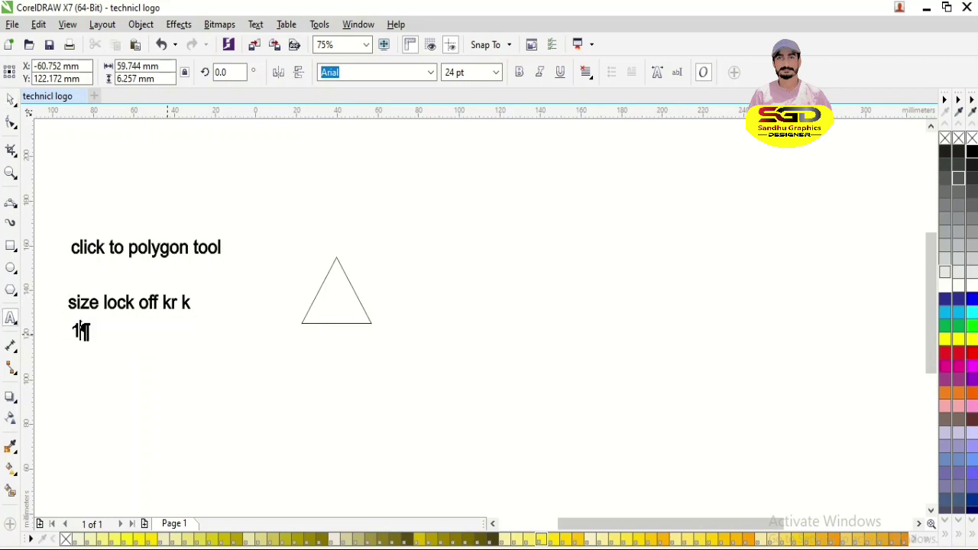
{"action": "key", "text": "BackSpace"}
{"action": "key", "text": "BackSpace"}
{"action": "type", "text": "sui"}
{"action": "key", "text": "BackSpace"}
{"action": "type", "text": "ize 10"}
{"action": "left_click", "coordinate": [10, 100]}
Delete the polygon tool and size lock captions and move the "size 10" caption up into their place
{"action": "left_click", "coordinate": [165, 247]}
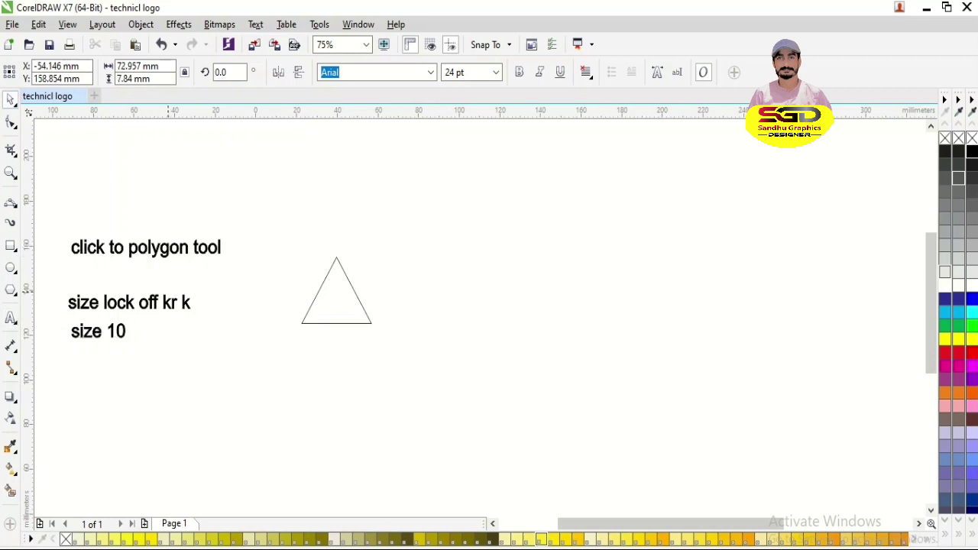
{"action": "key", "text": "Delete"}
{"action": "left_click", "coordinate": [142, 303]}
{"action": "key", "text": "Delete"}
{"action": "left_click_drag", "start_coordinate": [99, 331], "coordinate": [147, 299]}
Set the triangle's height to 10 mm with its proportions kept, and move the "size 10" caption closer to it
{"action": "left_click", "coordinate": [336, 258]}
{"action": "left_click_drag", "start_coordinate": [164, 78], "coordinate": [120, 78]}
{"action": "type", "text": "10"}
{"action": "key", "text": "Return"}
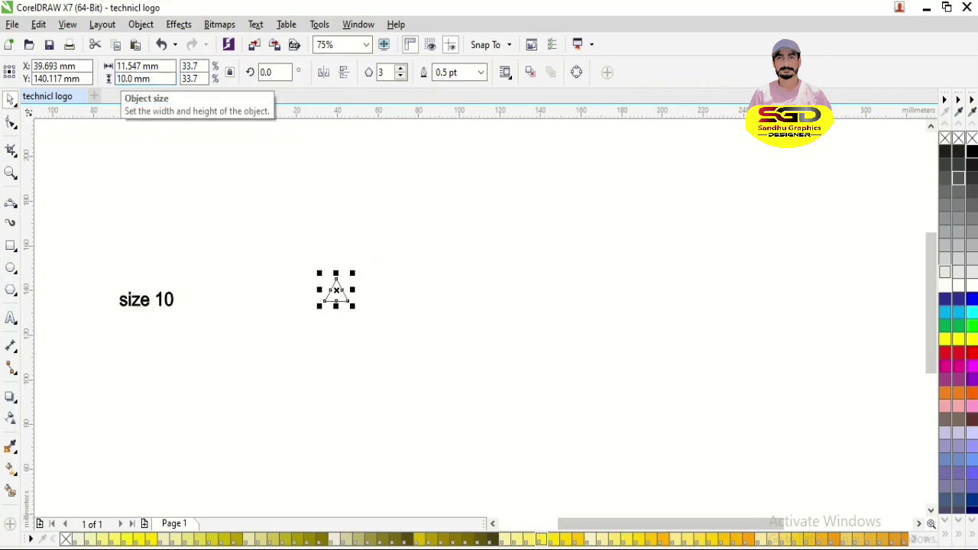
{"action": "left_click_drag", "start_coordinate": [168, 297], "coordinate": [293, 287]}
{"action": "key", "text": "F2"}
{"action": "left_click_drag", "start_coordinate": [212, 254], "coordinate": [488, 361]}
{"action": "left_click", "coordinate": [440, 299]}
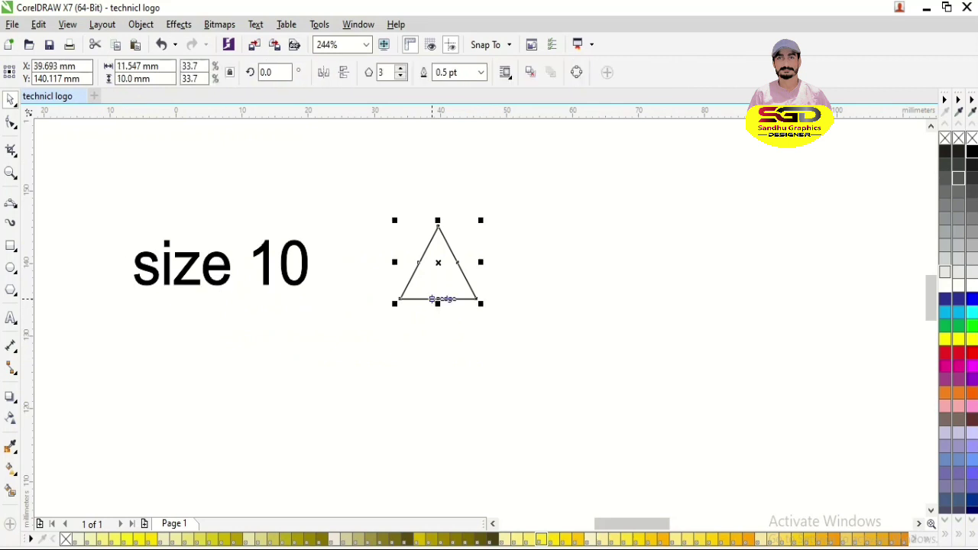
Duplicate the "size 10" caption directly below itself and retype the upper caption as "copy"
{"action": "left_click_drag", "start_coordinate": [294, 282], "coordinate": [295, 356]}
{"action": "right_click", "coordinate": [294, 356]}
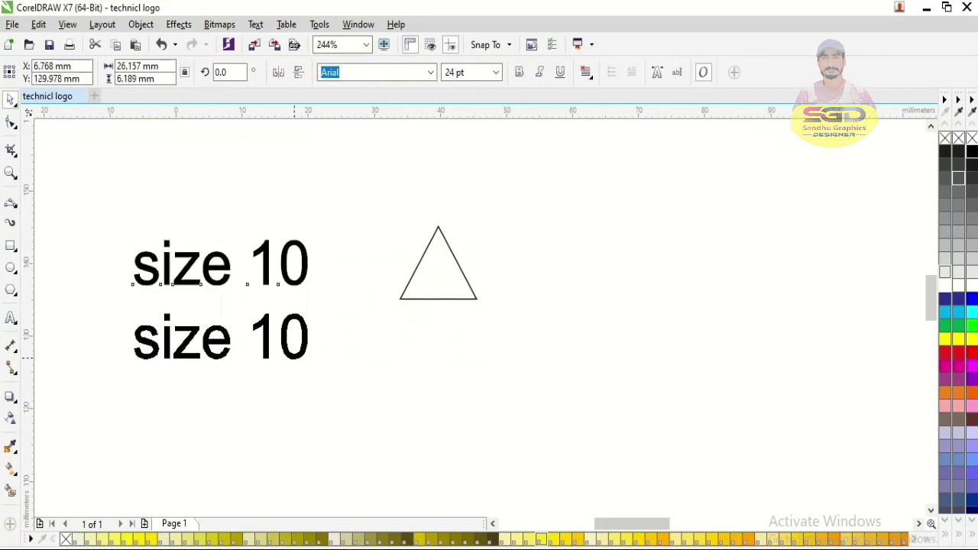
{"action": "double_click", "coordinate": [289, 279]}
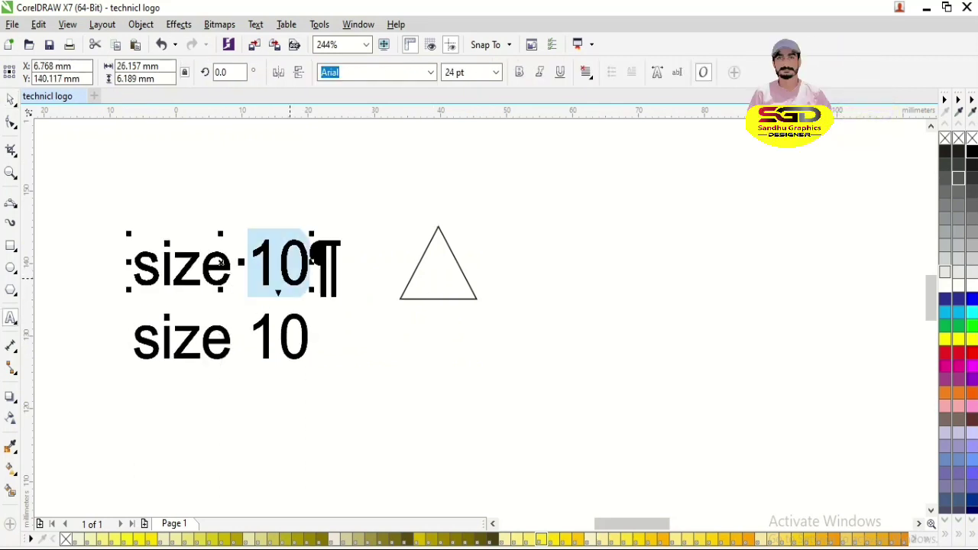
{"action": "key", "text": "BackSpace"}
{"action": "key", "text": "BackSpace"}
{"action": "key", "text": "BackSpace"}
{"action": "key", "text": "BackSpace"}
{"action": "key", "text": "BackSpace"}
{"action": "key", "text": "BackSpace"}
{"action": "type", "text": "copy"}
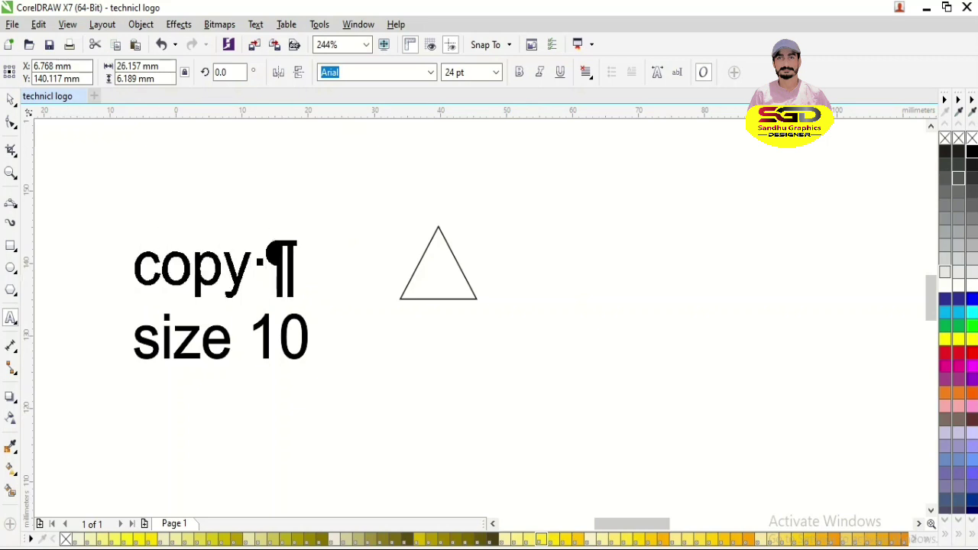
Move the "size 10" caption further down, below the space between the "copy" caption and the triangle
{"action": "left_click", "coordinate": [11, 99]}
{"action": "left_click_drag", "start_coordinate": [263, 346], "coordinate": [386, 454]}
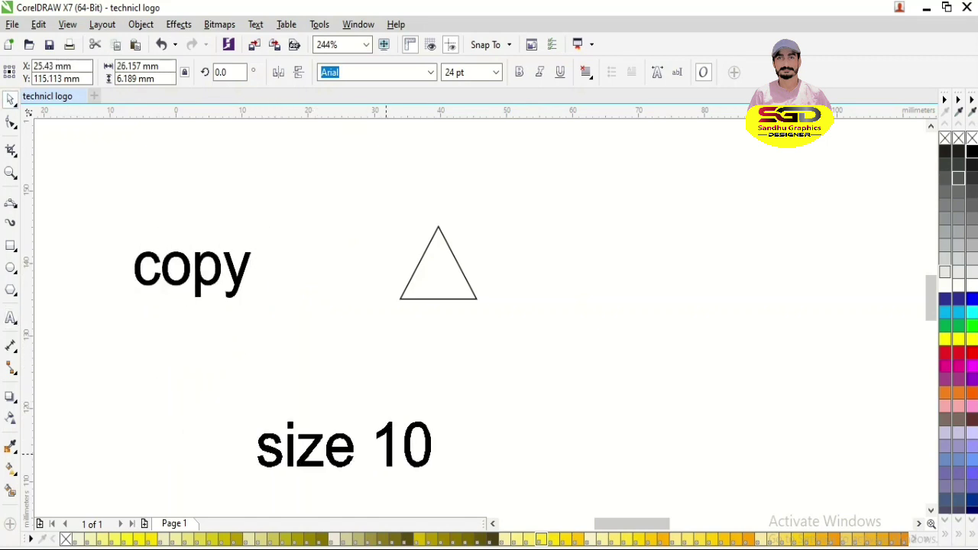
{"action": "left_click", "coordinate": [386, 454]}
{"action": "key", "text": "Escape"}
{"action": "left_click", "coordinate": [471, 298]}
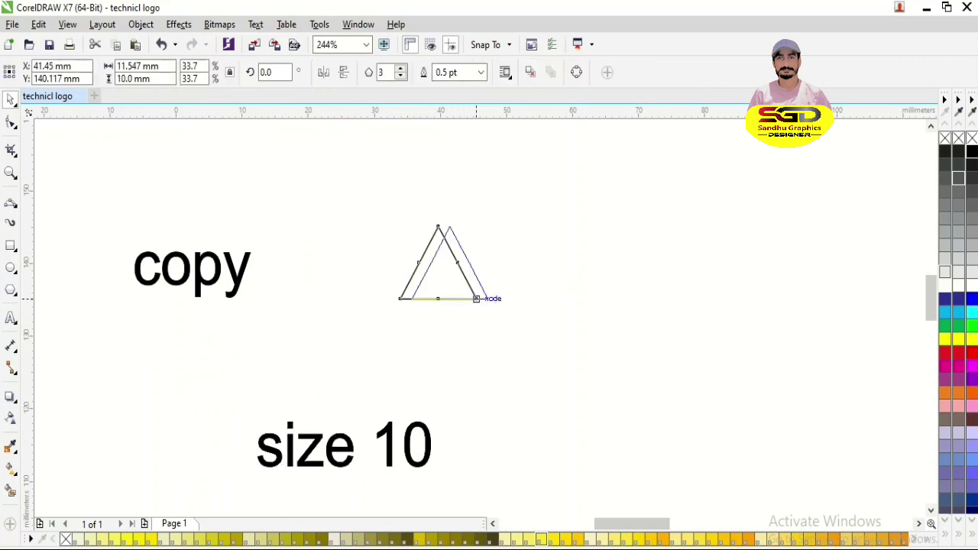
{"action": "key", "text": "ctrl+z"}
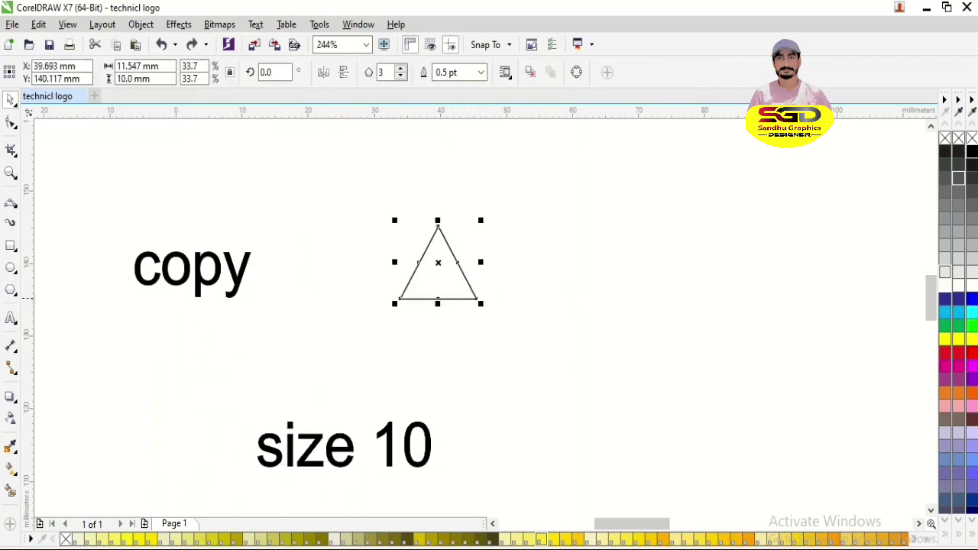
{"action": "right_click", "coordinate": [473, 293]}
{"action": "key", "text": "Escape"}
Copy the triangle to the clipboard and deselect it
{"action": "right_click", "coordinate": [442, 234]}
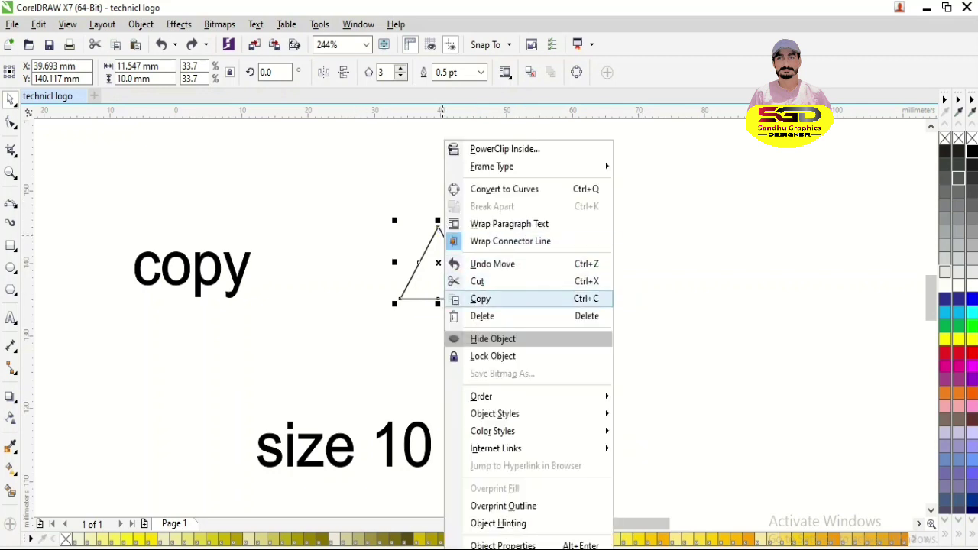
{"action": "left_click", "coordinate": [477, 298]}
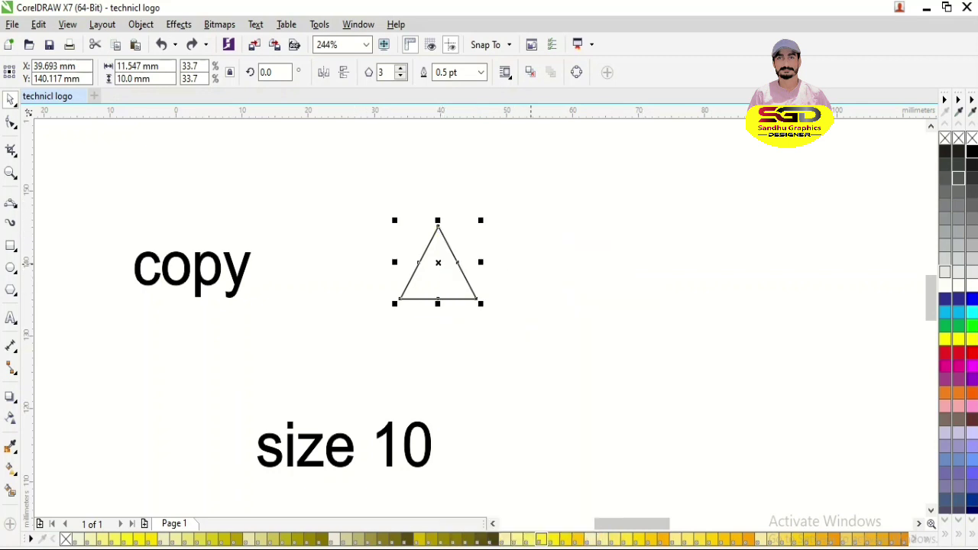
{"action": "right_click", "coordinate": [588, 224]}
{"action": "left_click", "coordinate": [622, 325]}
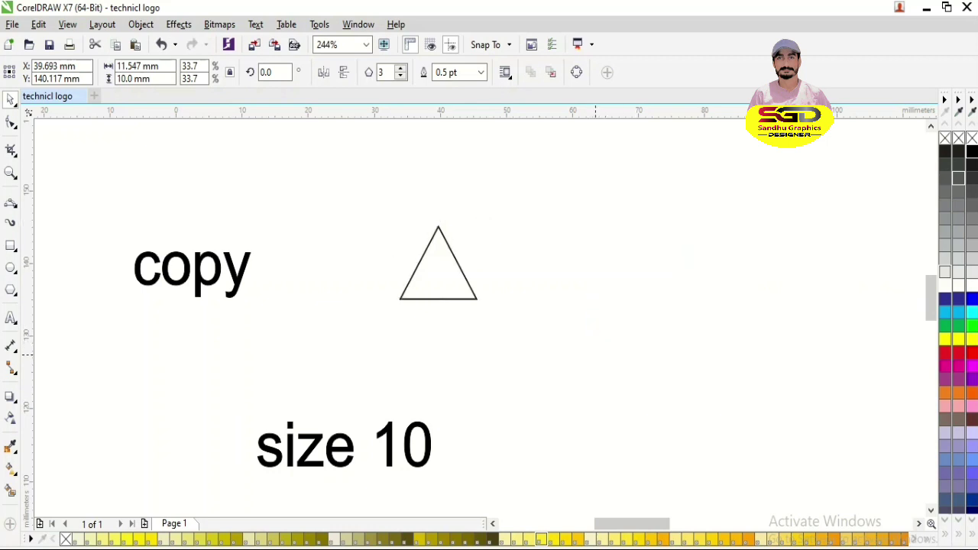
{"action": "left_click", "coordinate": [596, 354]}
Edit the "size 10" caption to read "size 20"
{"action": "double_click", "coordinate": [429, 440]}
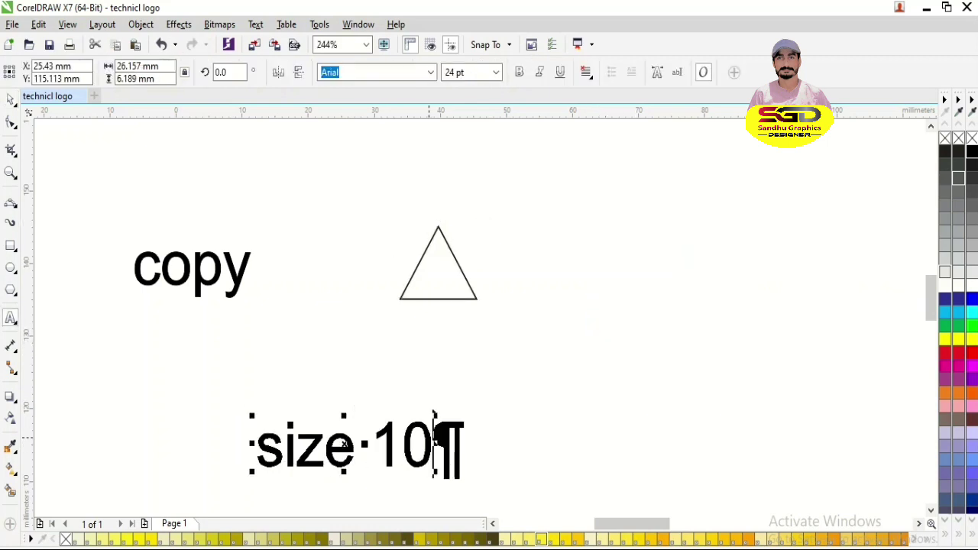
{"action": "key", "text": "BackSpace"}
{"action": "key", "text": "BackSpace"}
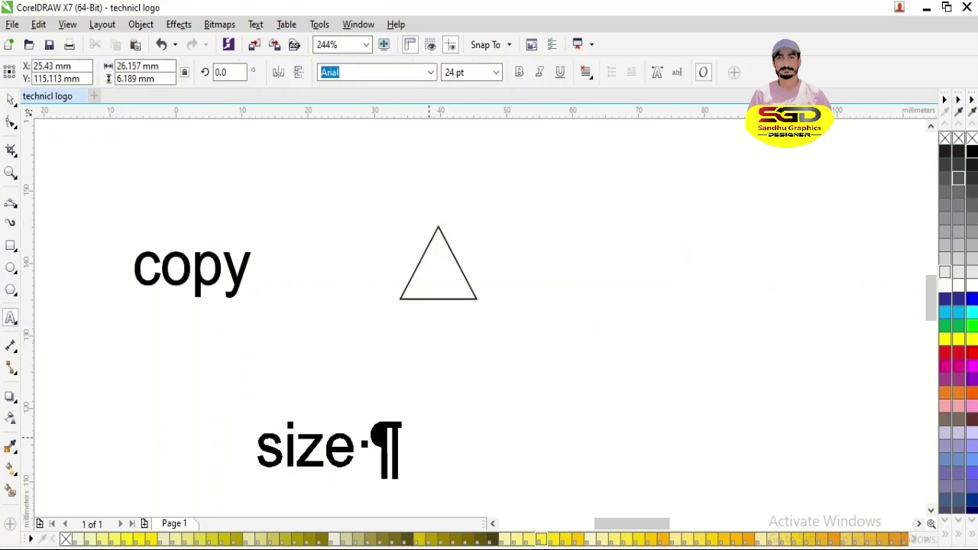
{"action": "type", "text": "20"}
{"action": "key", "text": "ctrl+space"}
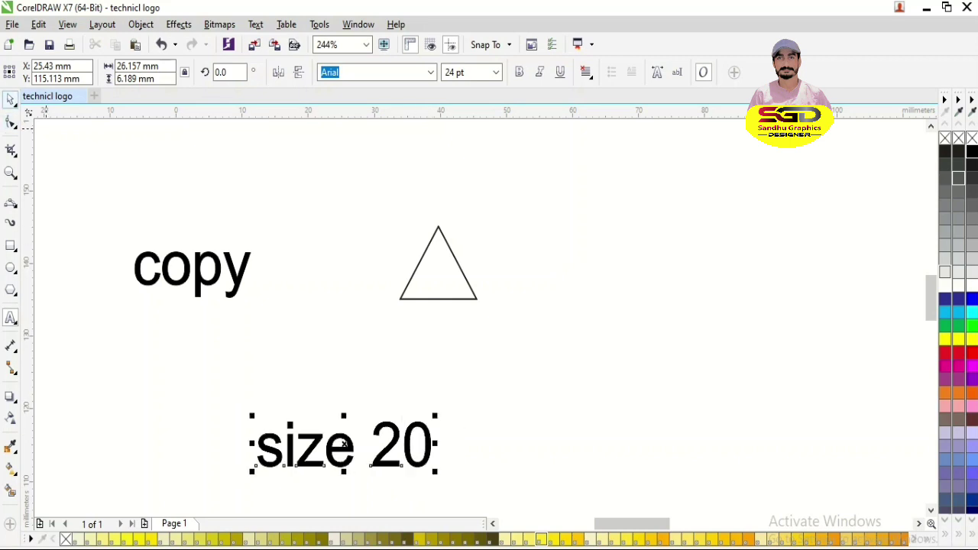
Create a horizontally mirrored copy of the triangle directly to its right, touching at the base corner
{"action": "left_click", "coordinate": [399, 288]}
{"action": "left_click", "coordinate": [432, 262]}
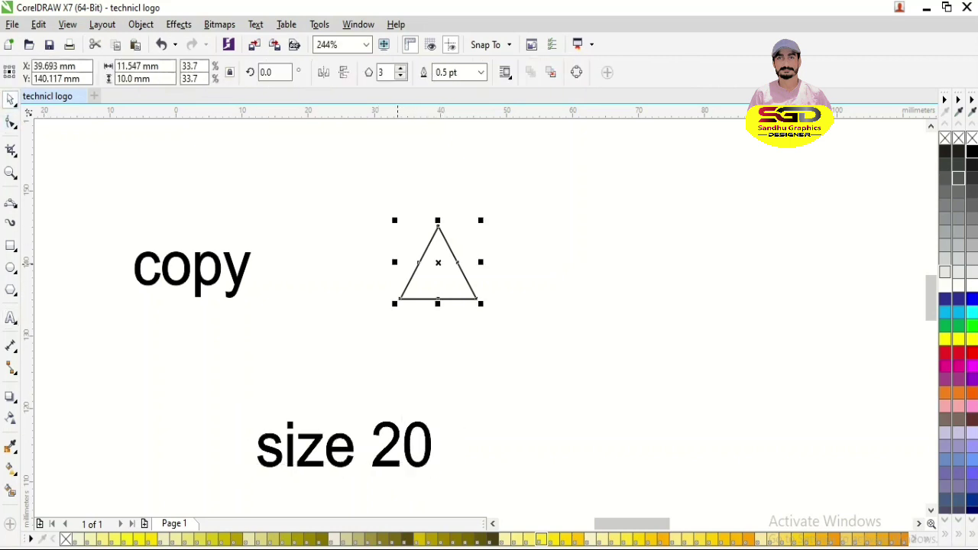
{"action": "left_click_drag", "start_coordinate": [432, 262], "coordinate": [507, 261]}
{"action": "right_click", "coordinate": [507, 261]}
Set the copied triangle's height to 20 mm proportionally and snap its lower-left corner to the small triangle's lower-right corner
{"action": "double_click", "coordinate": [138, 66]}
{"action": "key", "text": "Tab"}
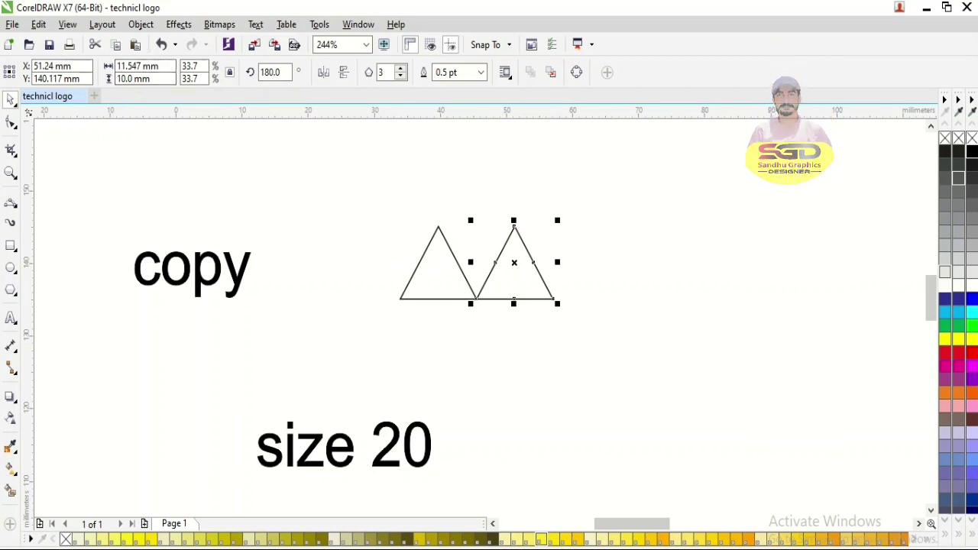
{"action": "type", "text": "20"}
{"action": "key", "text": "Return"}
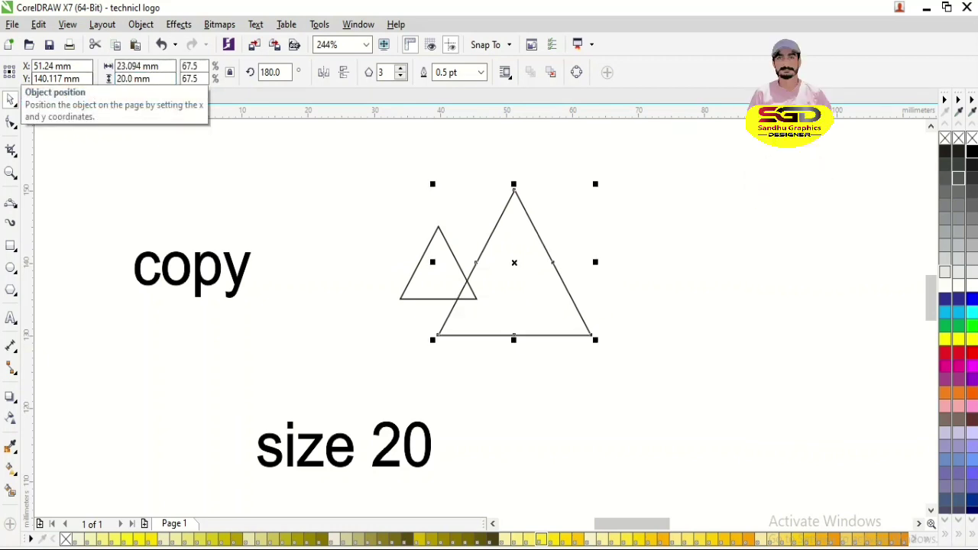
{"action": "left_click_drag", "start_coordinate": [437, 334], "coordinate": [476, 298]}
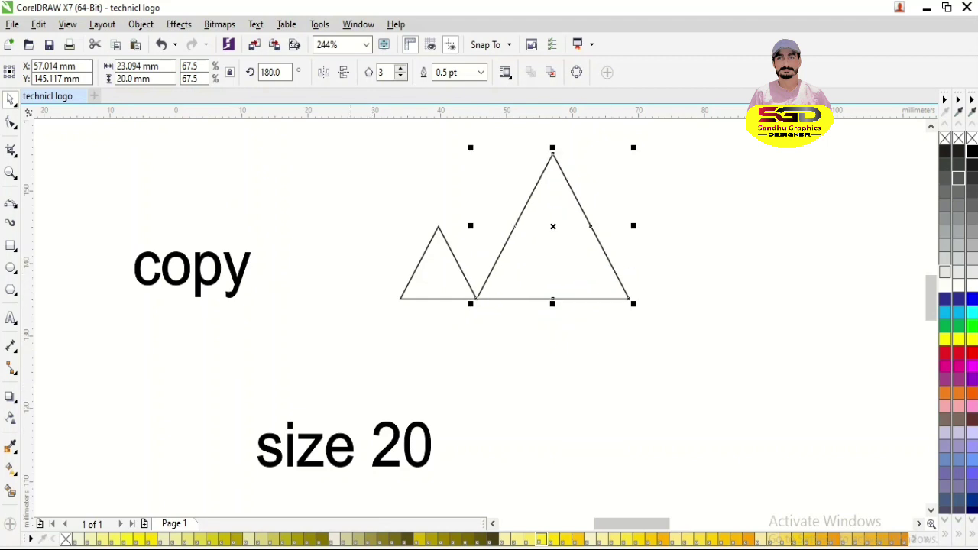
Move the "copy" caption to the right of the large triangle and delete the "size 20" caption
{"action": "left_click_drag", "start_coordinate": [237, 270], "coordinate": [732, 245]}
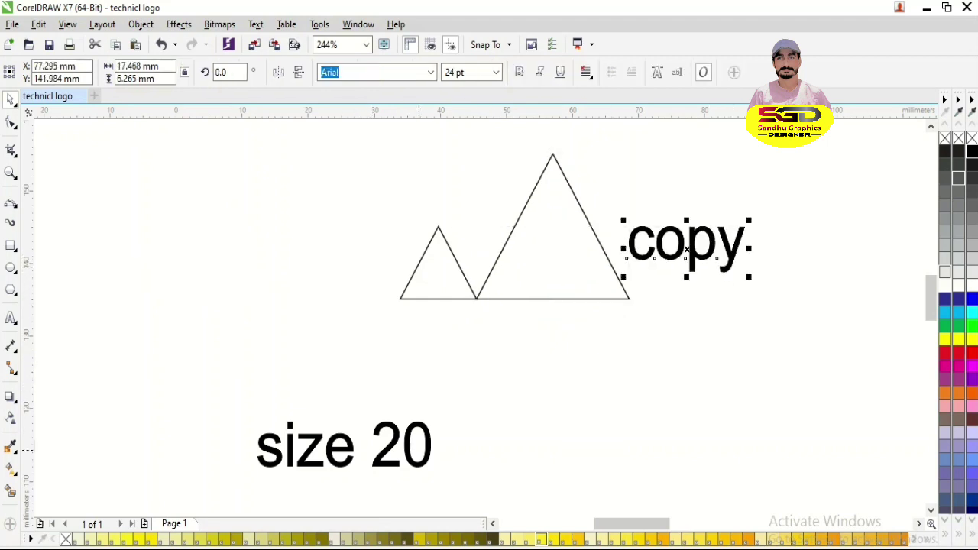
{"action": "left_click", "coordinate": [429, 456]}
{"action": "key", "text": "Delete"}
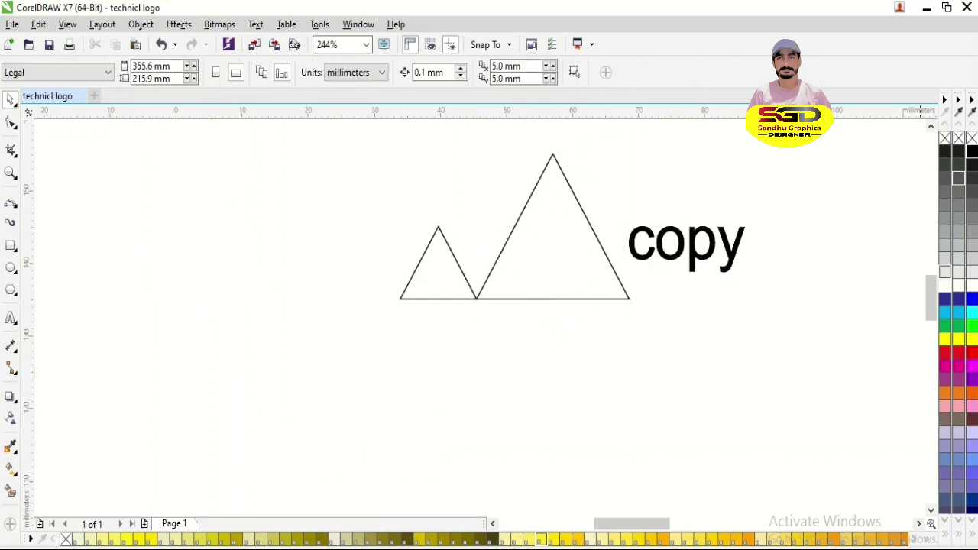
Create a vertically mirrored copy of the large triangle above it so that the two meet at their apexes
{"action": "left_click", "coordinate": [920, 524]}
{"action": "left_click", "coordinate": [931, 127]}
{"action": "left_click", "coordinate": [931, 127]}
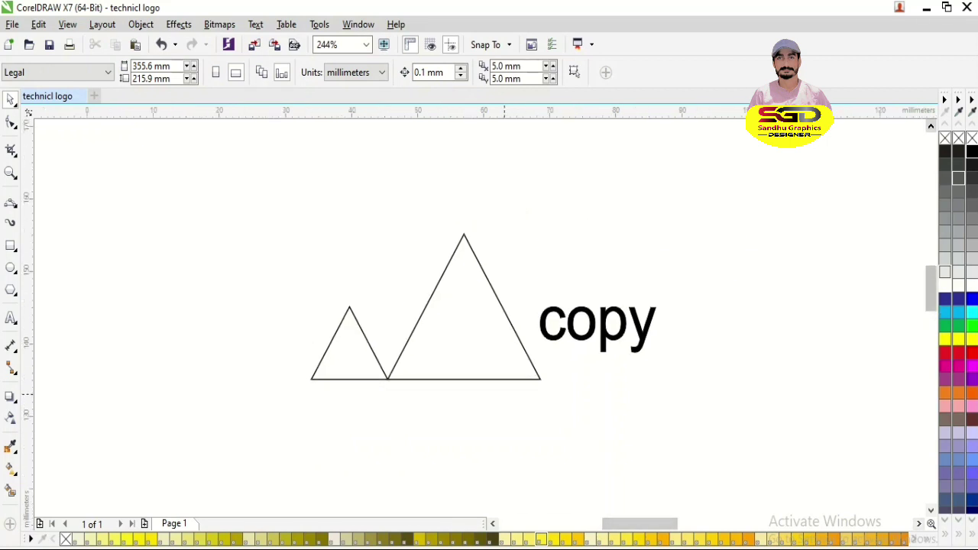
{"action": "left_click", "coordinate": [464, 379]}
{"action": "left_click_drag", "start_coordinate": [464, 382], "coordinate": [473, 177]}
{"action": "right_click", "coordinate": [473, 177]}
{"action": "key", "text": "F4"}
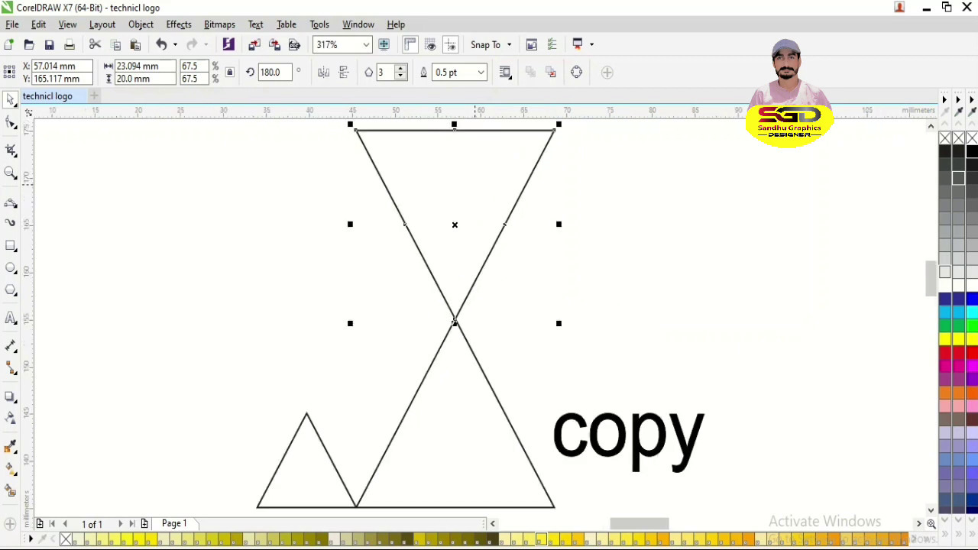
Move the "copy" caption to the left of the triangles, level with the small triangle
{"action": "left_click", "coordinate": [563, 299]}
{"action": "left_click_drag", "start_coordinate": [661, 442], "coordinate": [205, 277]}
{"action": "scroll", "coordinate": [202, 278], "scroll_direction": "down", "scroll_amount": 3}
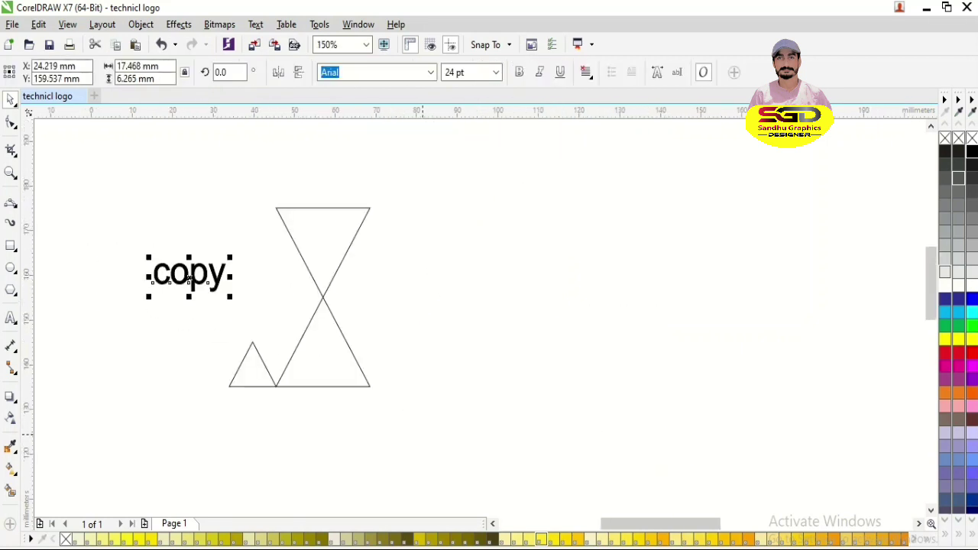
{"action": "left_click", "coordinate": [493, 524]}
{"action": "left_click", "coordinate": [493, 523]}
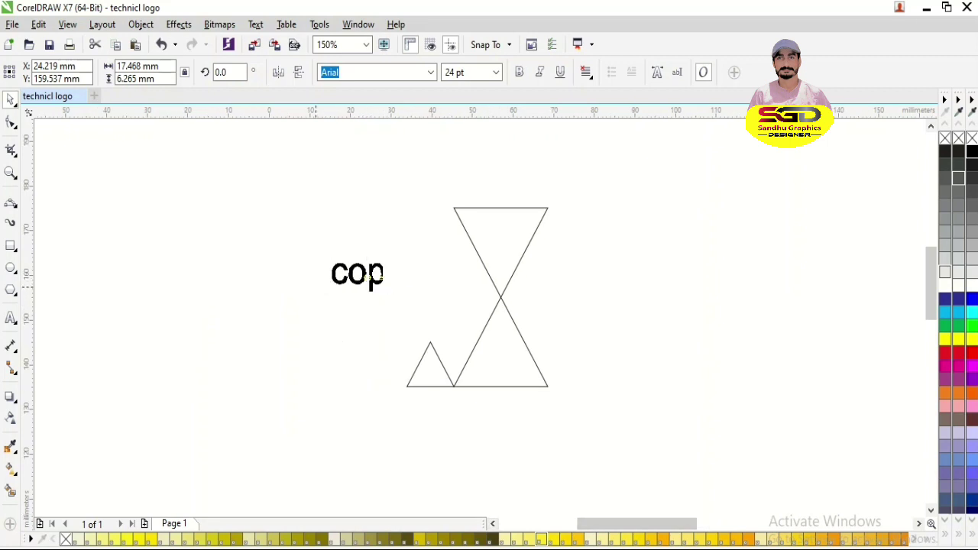
{"action": "left_click_drag", "start_coordinate": [375, 277], "coordinate": [240, 372]}
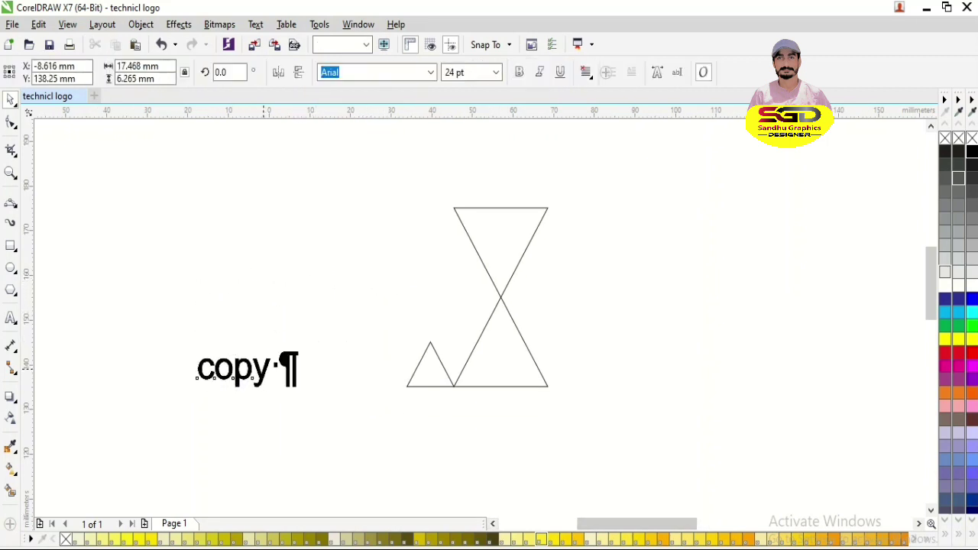
Replace the "copy" caption with "click to freehand tool" on two lines, reduce it to about 21 pt, and place it lower beside the triangles
{"action": "double_click", "coordinate": [263, 368]}
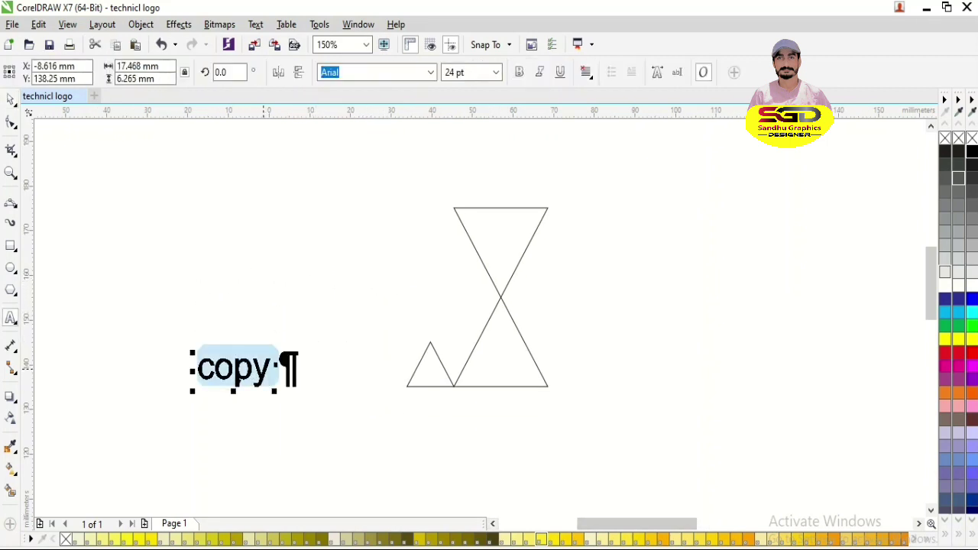
{"action": "type", "text": "click to"}
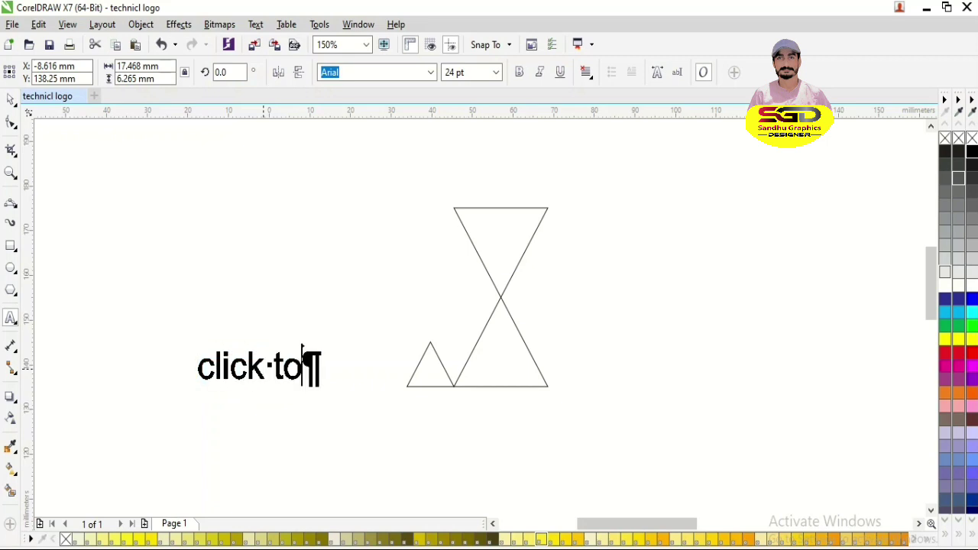
{"action": "key", "text": "Return"}
{"action": "type", "text": "free"}
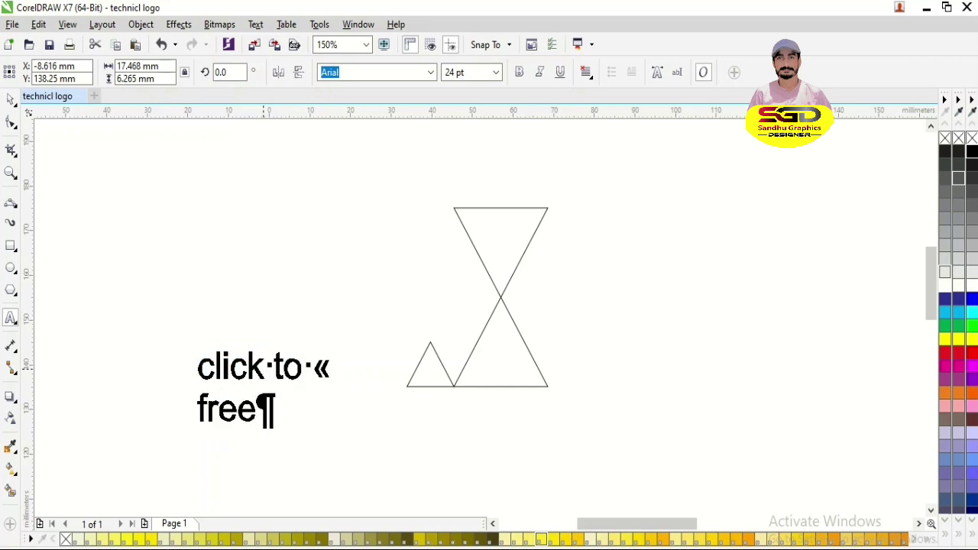
{"action": "type", "text": "hand tool"}
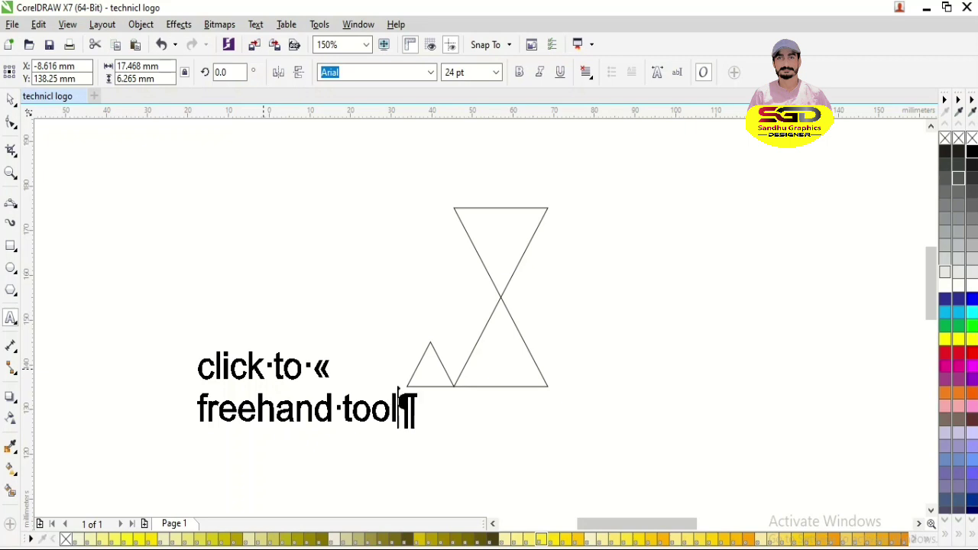
{"action": "left_click", "coordinate": [11, 99]}
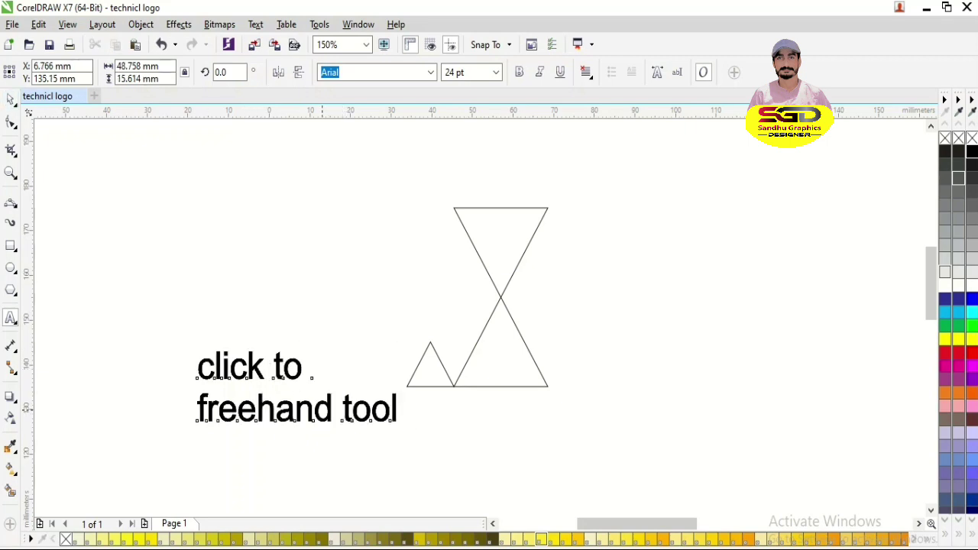
{"action": "mouse_move", "coordinate": [324, 410]}
{"action": "left_mouse_down"}
{"action": "mouse_move", "coordinate": [314, 428]}
{"action": "mouse_move", "coordinate": [338, 461]}
{"action": "mouse_move", "coordinate": [313, 451]}
{"action": "left_mouse_up"}
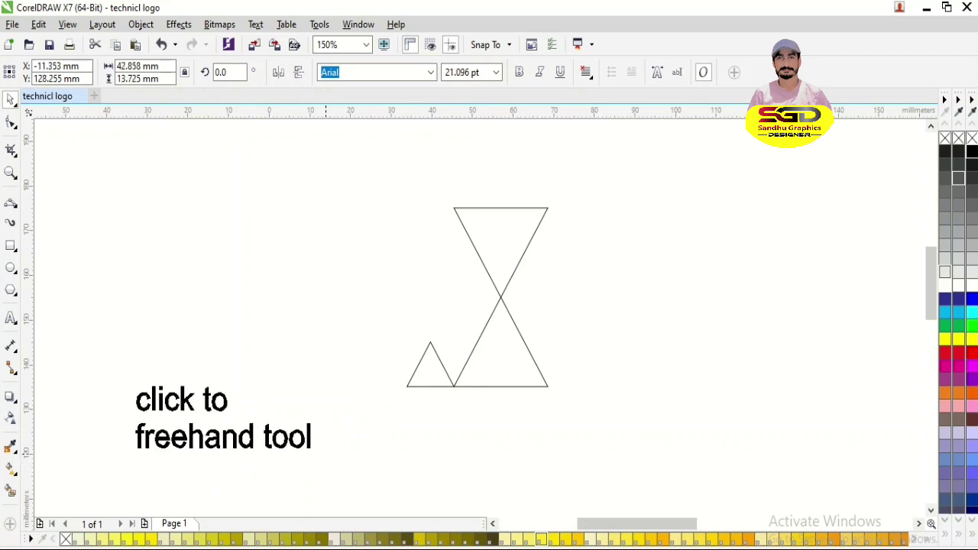
Draw a horizontal straight line about 168 mm long across the middle of the upper large triangle with the Freehand tool
{"action": "left_click", "coordinate": [51, 287]}
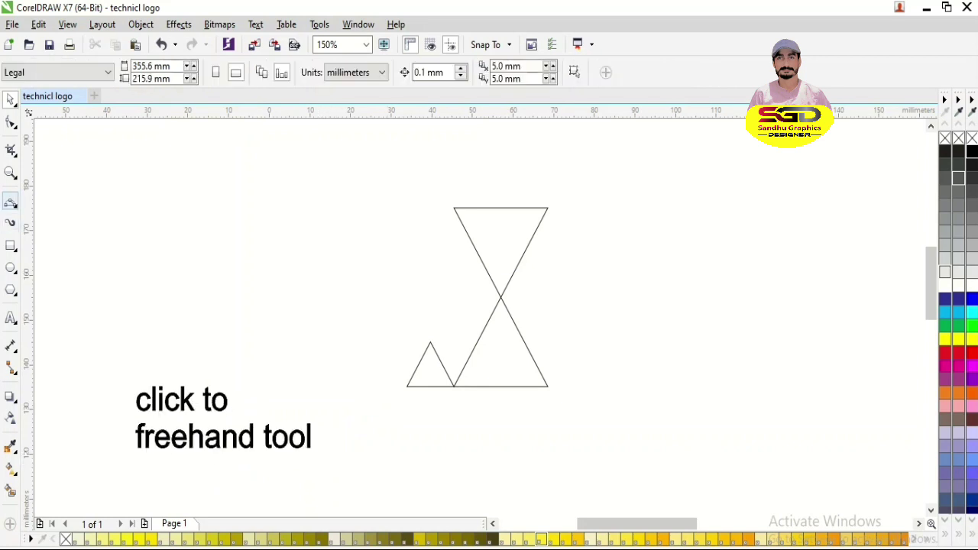
{"action": "left_click", "coordinate": [14, 205]}
{"action": "left_click", "coordinate": [62, 200]}
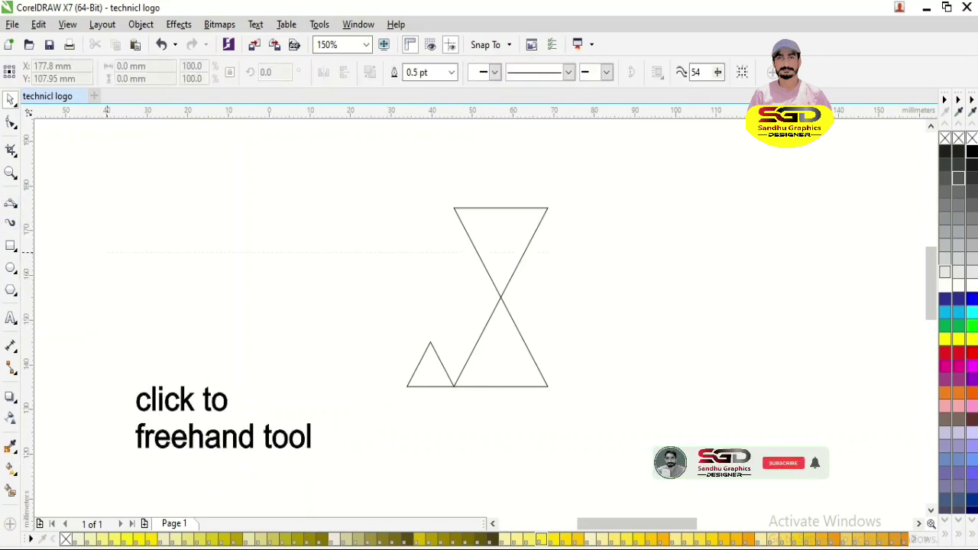
{"action": "left_click", "coordinate": [108, 251]}
{"action": "left_click", "coordinate": [791, 253]}
{"action": "key", "text": "space"}
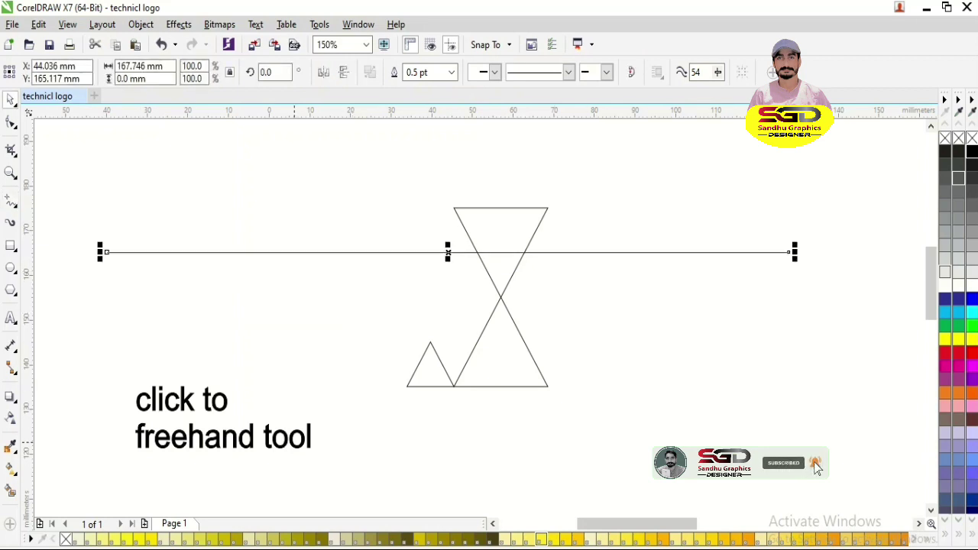
Change the caption to "freehand tool size 200" on two lines and set the horizontal line's length to 200 mm
{"action": "left_click", "coordinate": [253, 443]}
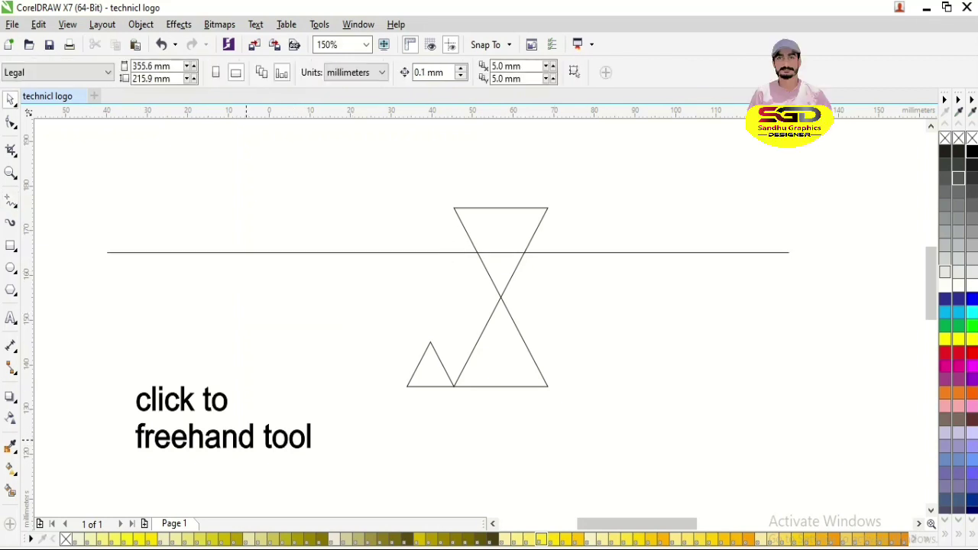
{"action": "double_click", "coordinate": [250, 442]}
{"action": "double_click", "coordinate": [250, 442]}
{"action": "key", "text": "ctrl+a"}
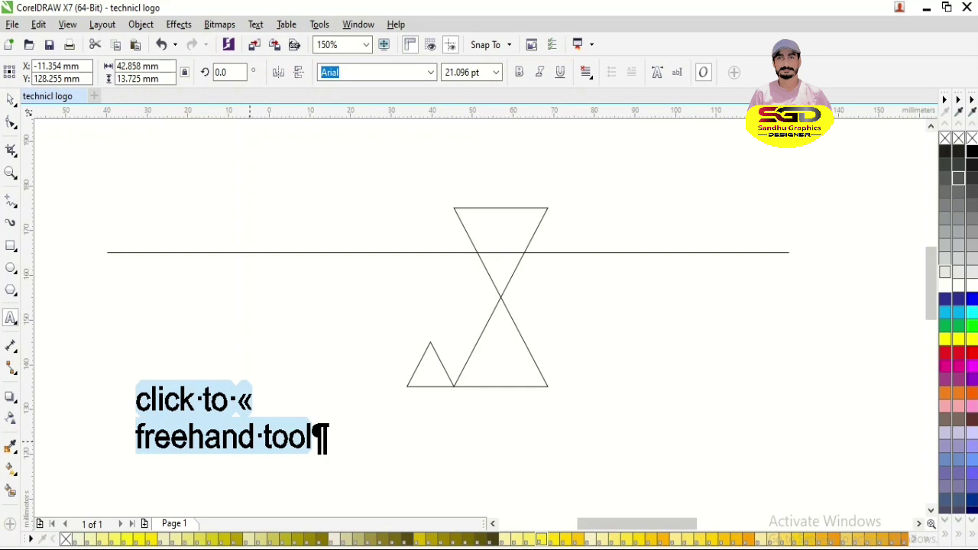
{"action": "key", "text": "BackSpace"}
{"action": "type", "text": "freehan"}
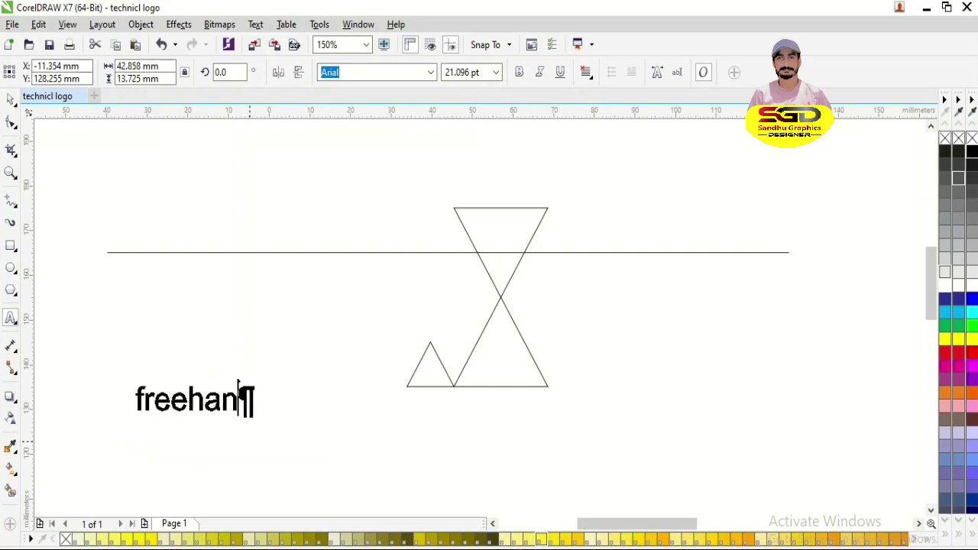
{"action": "type", "text": "d "}
{"action": "type", "text": "f"}
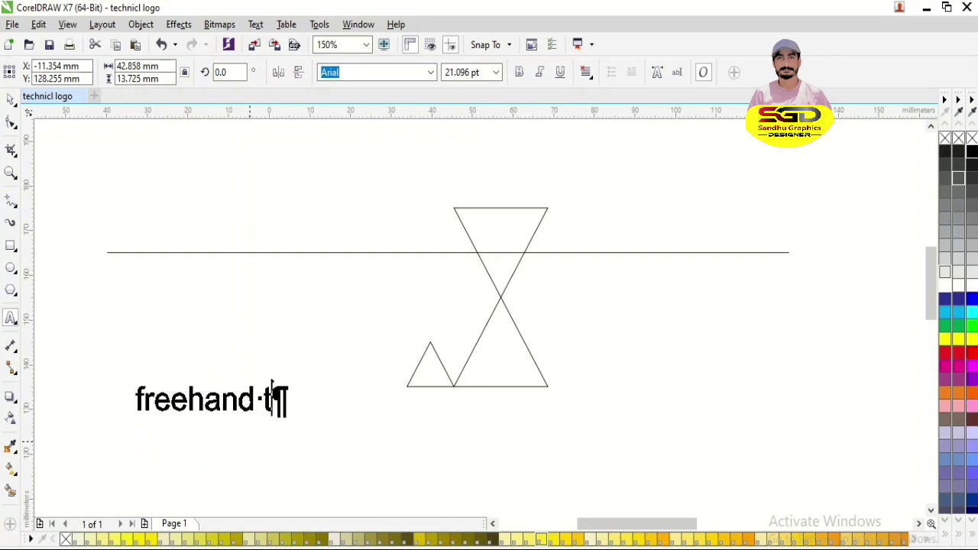
{"action": "type", "text": "ool size"}
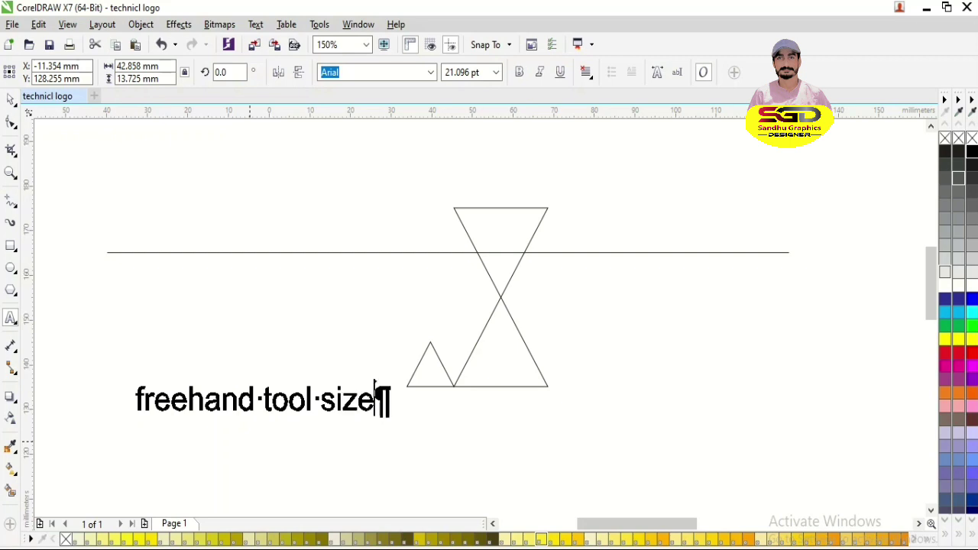
{"action": "key", "text": "Return"}
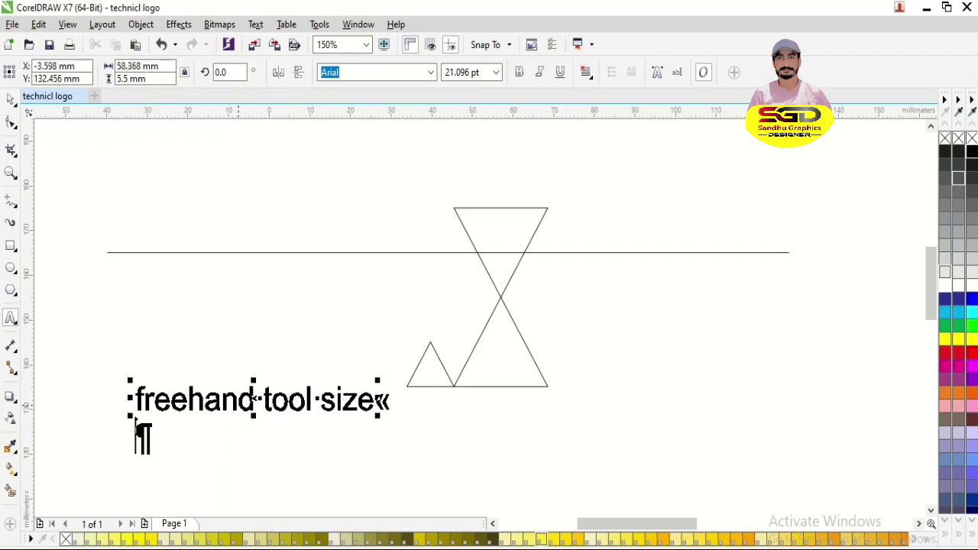
{"action": "type", "text": "200"}
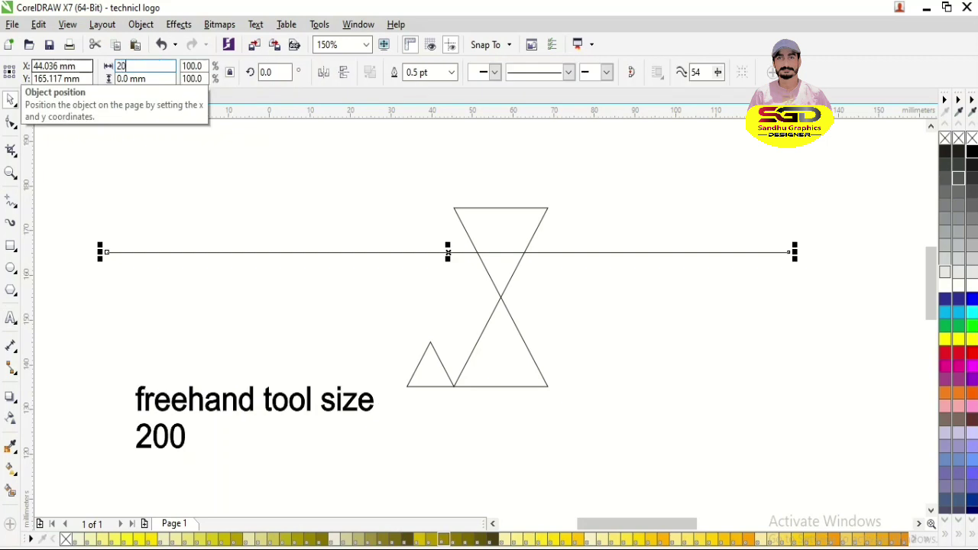
{"action": "key", "text": "Return"}
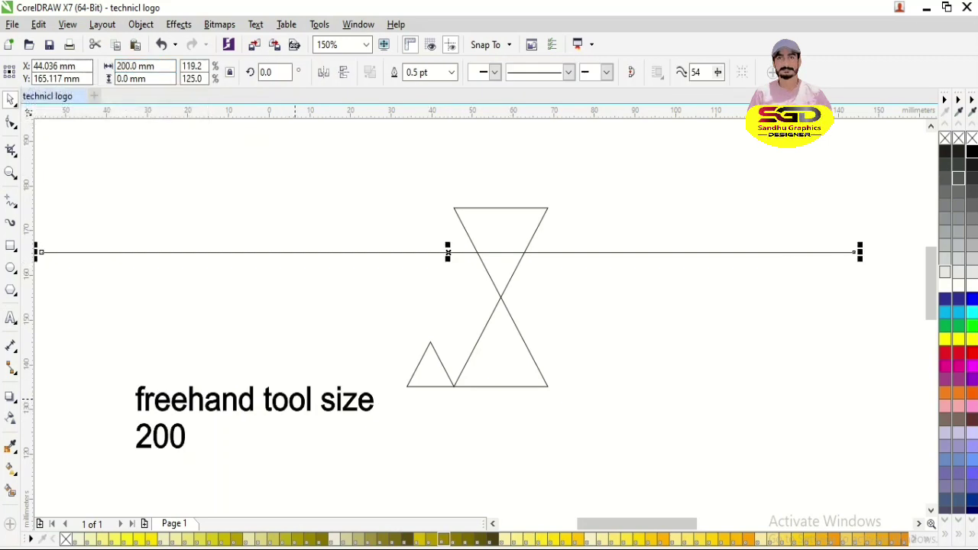
Replace the caption text with "freehand tool copy 2" on two lines
{"action": "double_click", "coordinate": [181, 435]}
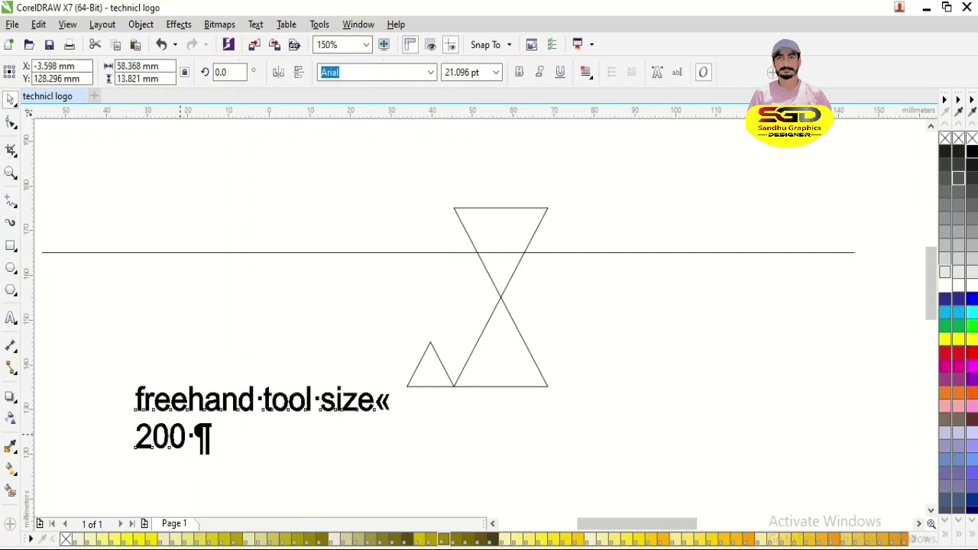
{"action": "double_click", "coordinate": [181, 436]}
{"action": "key", "text": "ctrl+a"}
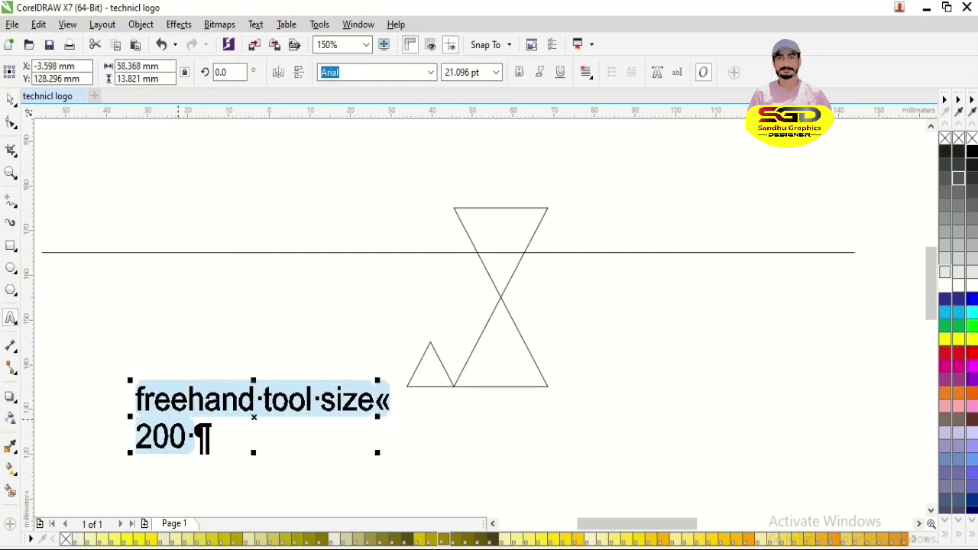
{"action": "type", "text": "freehand tool"}
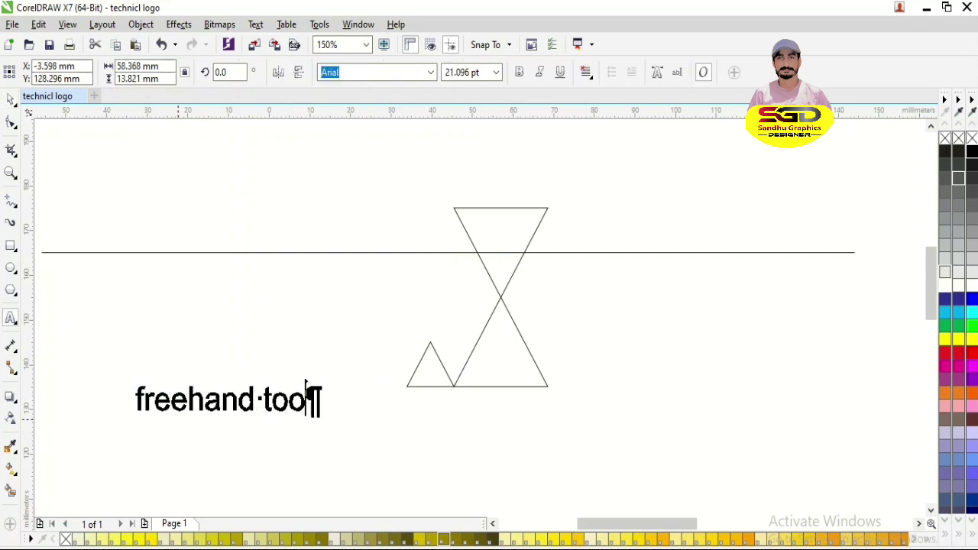
{"action": "key", "text": "shift+Return"}
{"action": "type", "text": "copy"}
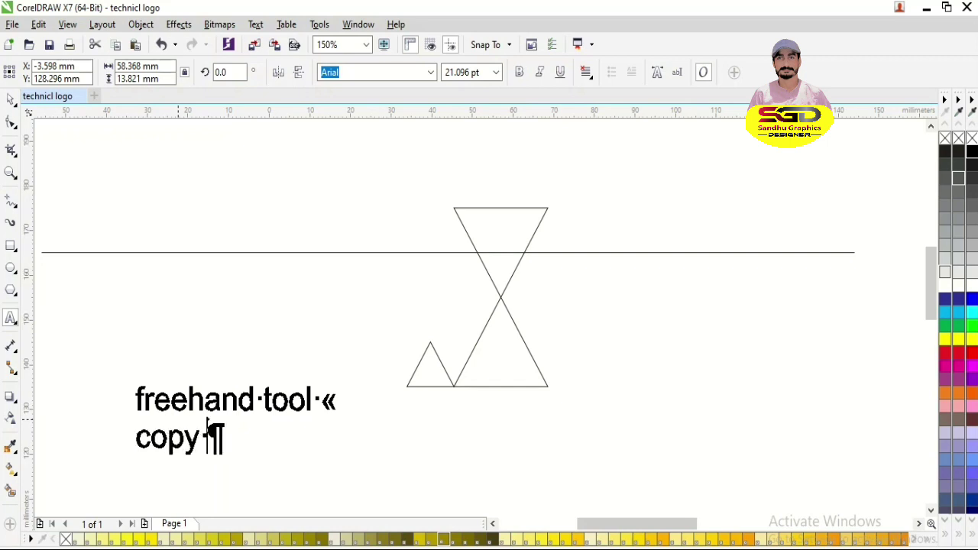
{"action": "type", "text": " 2"}
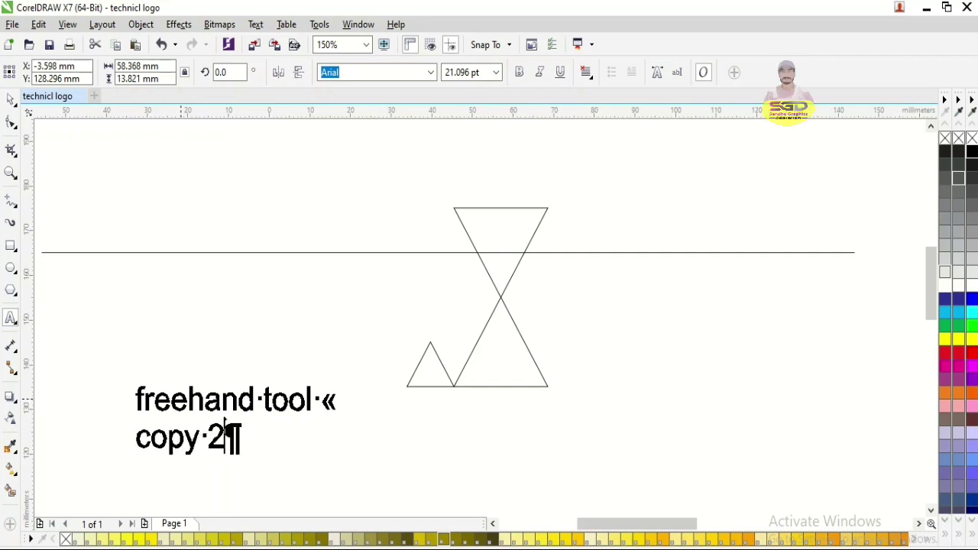
{"action": "key", "text": "ctrl+space"}
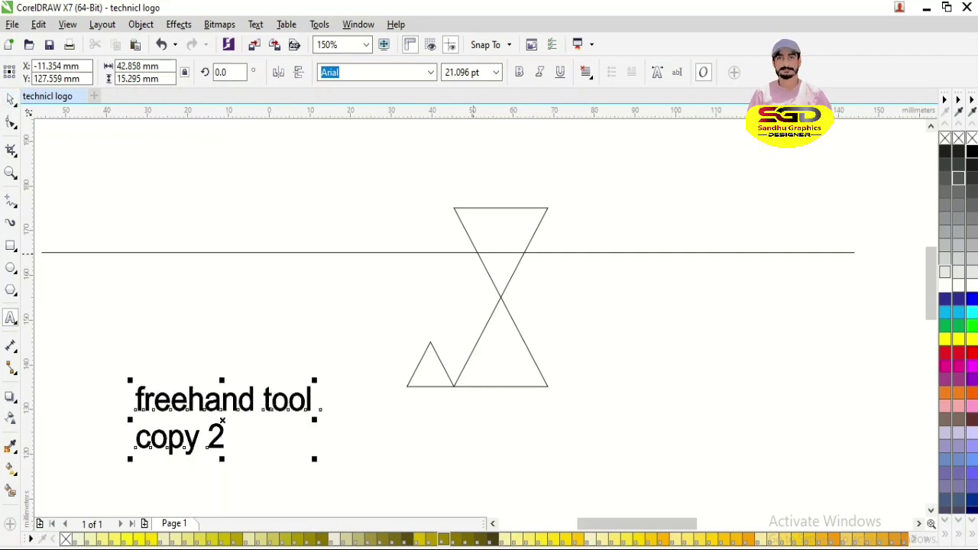
Flip the small triangle vertically about its base so that its apex points downward
{"action": "left_click", "coordinate": [512, 252]}
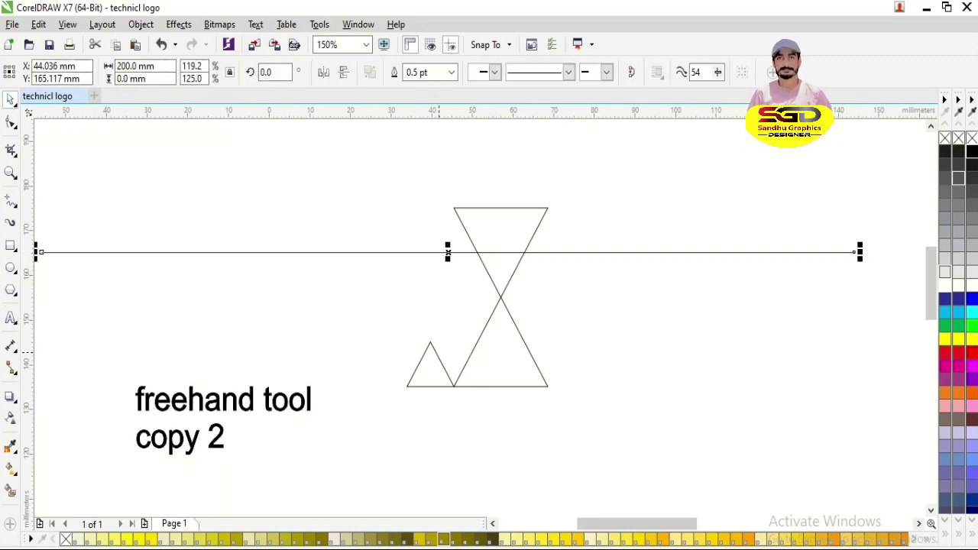
{"action": "left_click", "coordinate": [438, 353]}
{"action": "left_click_drag", "start_coordinate": [430, 335], "coordinate": [447, 371]}
Align the horizontal line to the horizontal centre and bottom of the lower large triangle, and move the caption below the line
{"action": "left_click", "coordinate": [471, 253]}
{"action": "left_click", "coordinate": [520, 332], "text": "shift"}
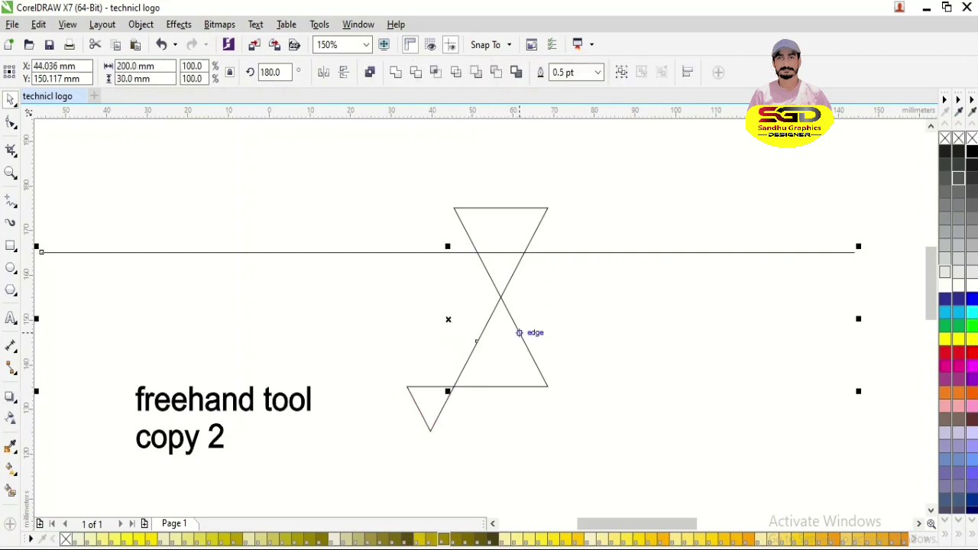
{"action": "key", "text": "c"}
{"action": "key", "text": "b"}
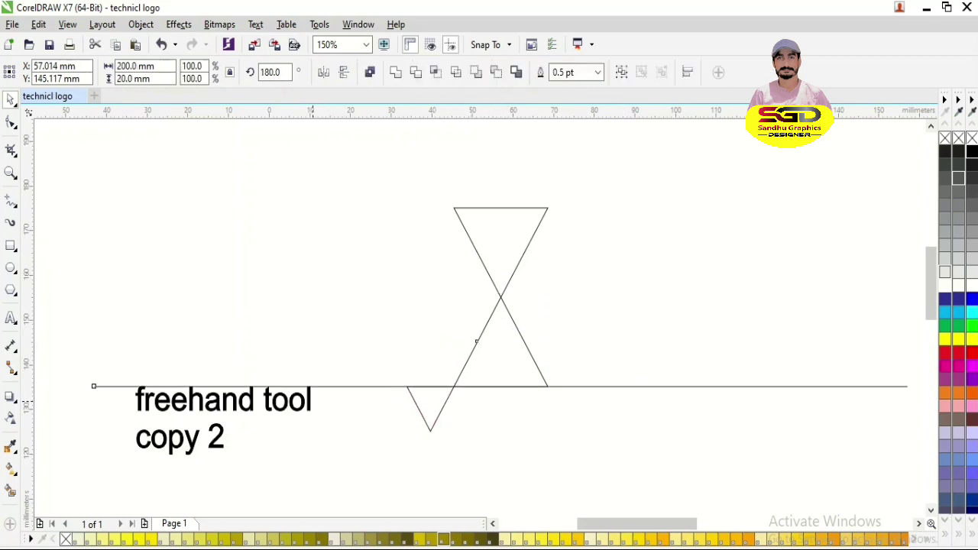
{"action": "left_click_drag", "start_coordinate": [311, 401], "coordinate": [311, 426]}
{"action": "left_click", "coordinate": [382, 401]}
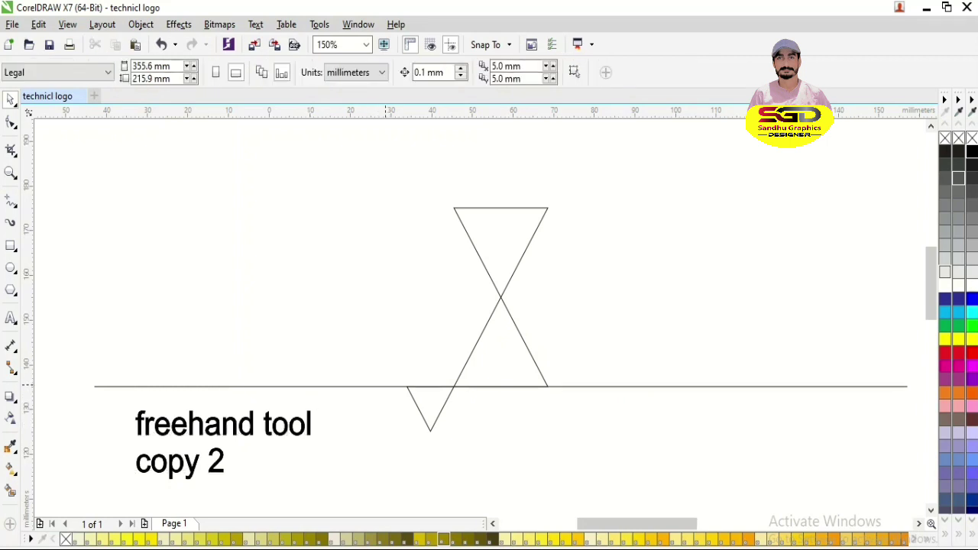
{"action": "left_click", "coordinate": [386, 386]}
{"action": "left_click", "coordinate": [468, 360], "text": "shift"}
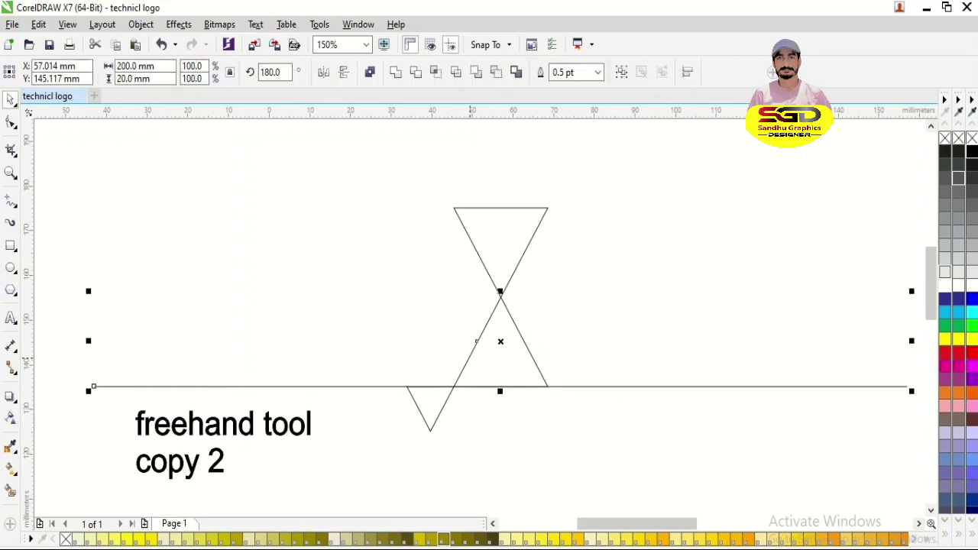
{"action": "left_click", "coordinate": [573, 355]}
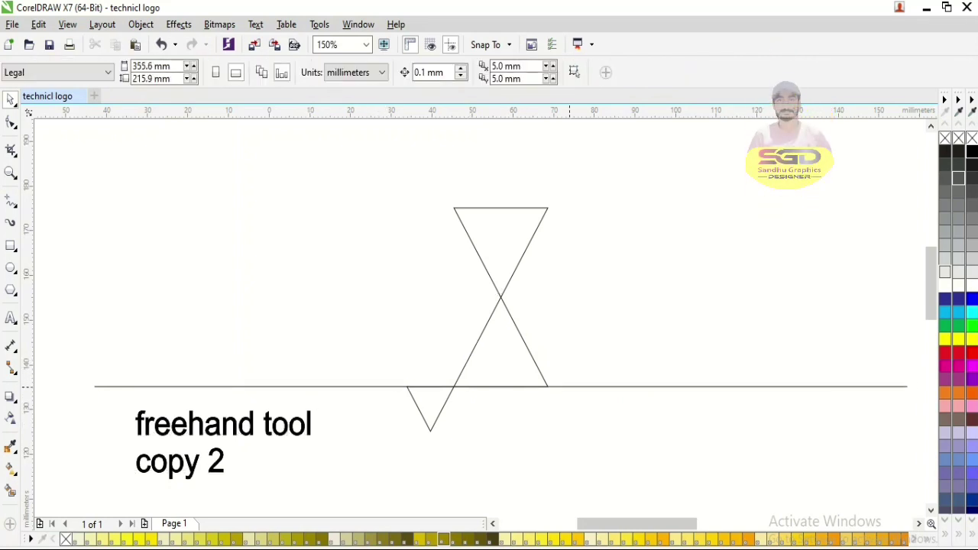
Copy the horizontal line and paste two duplicates in place over the original
{"action": "left_click", "coordinate": [569, 386]}
{"action": "right_click", "coordinate": [569, 386]}
{"action": "left_click", "coordinate": [608, 299]}
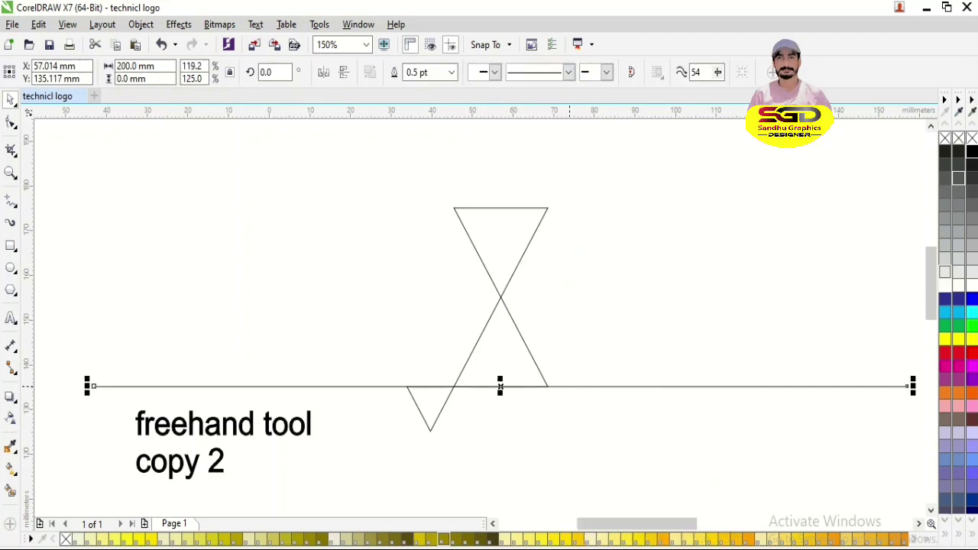
{"action": "right_click", "coordinate": [287, 216]}
{"action": "left_click", "coordinate": [340, 320]}
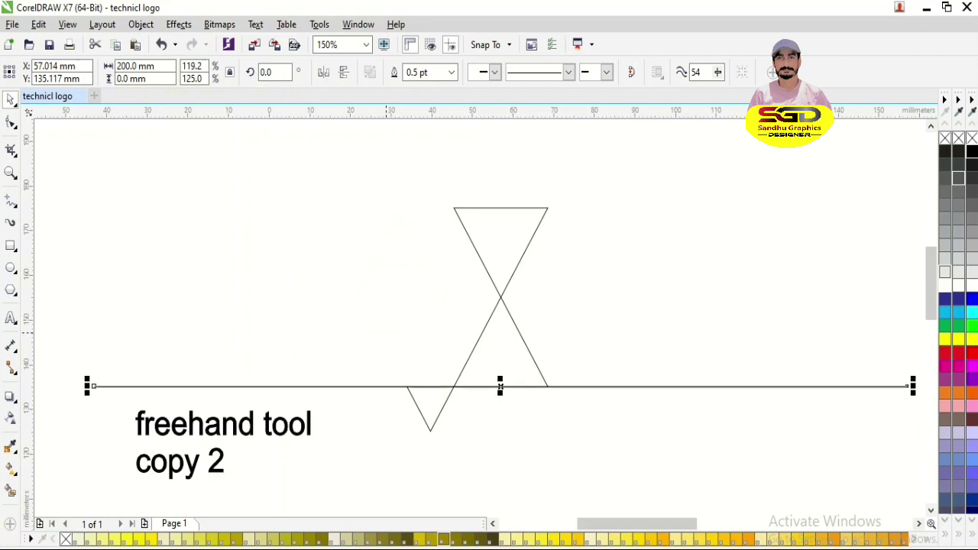
Align one line copy with the lower large triangle's apex and another with the top edge of the upper large triangle
{"action": "left_click", "coordinate": [530, 353], "text": "shift"}
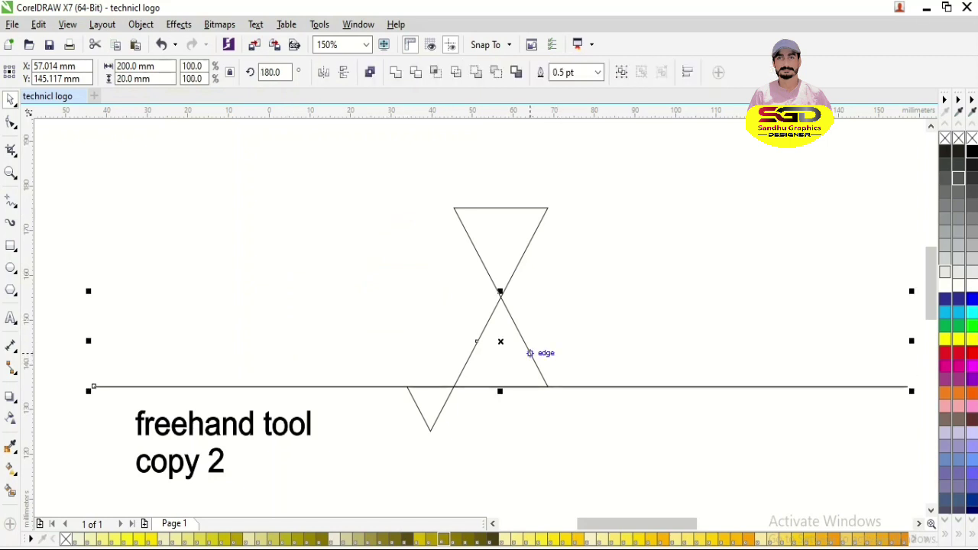
{"action": "key", "text": "t"}
{"action": "left_click", "coordinate": [500, 387]}
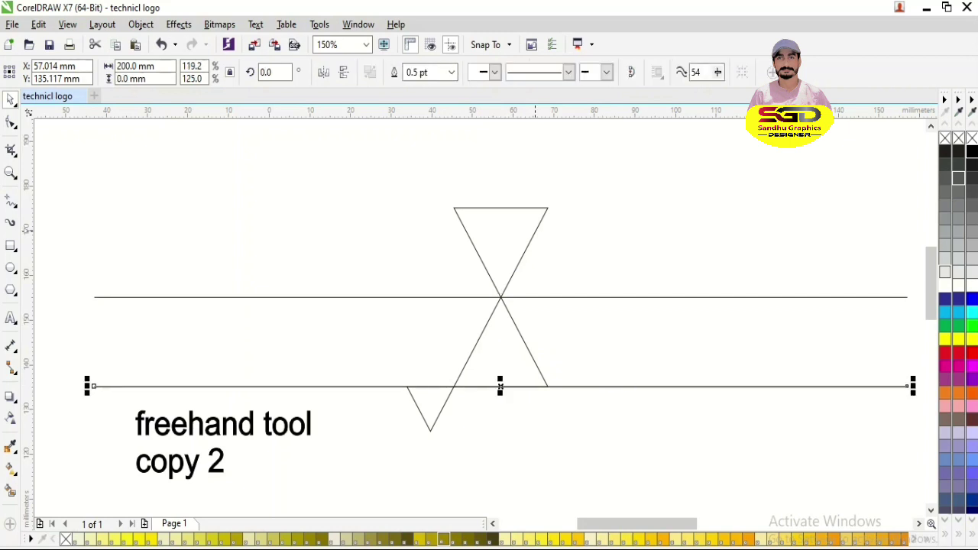
{"action": "left_click", "coordinate": [535, 231], "text": "shift"}
{"action": "key", "text": "t"}
{"action": "left_click", "coordinate": [332, 221]}
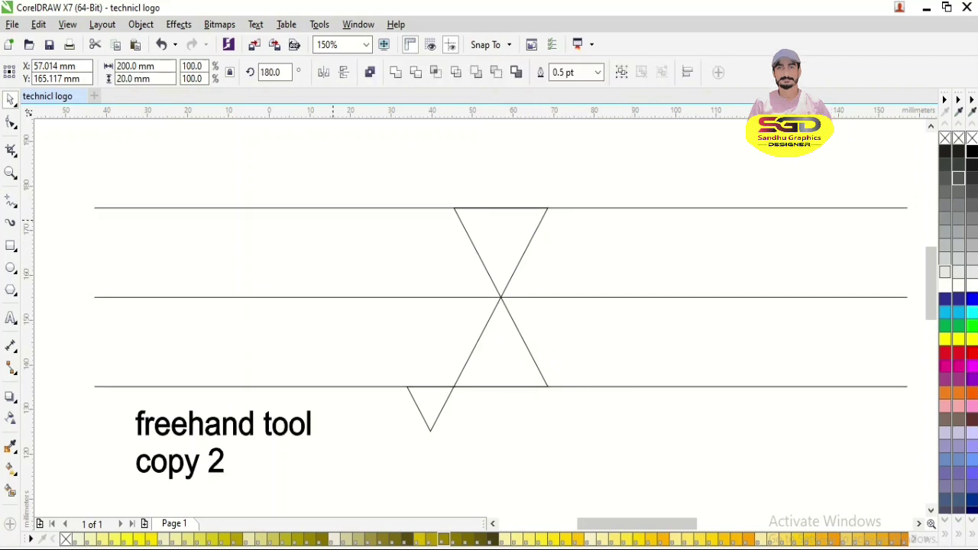
Group the three horizontal guide lines into one object
{"action": "left_click", "coordinate": [336, 208]}
{"action": "left_click", "coordinate": [306, 298], "text": "shift"}
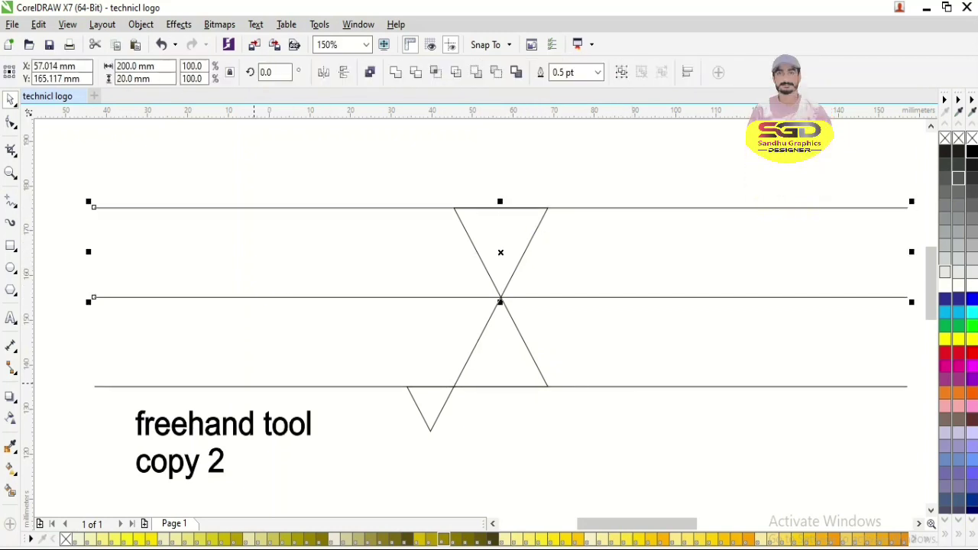
{"action": "left_click", "coordinate": [500, 387], "text": "shift"}
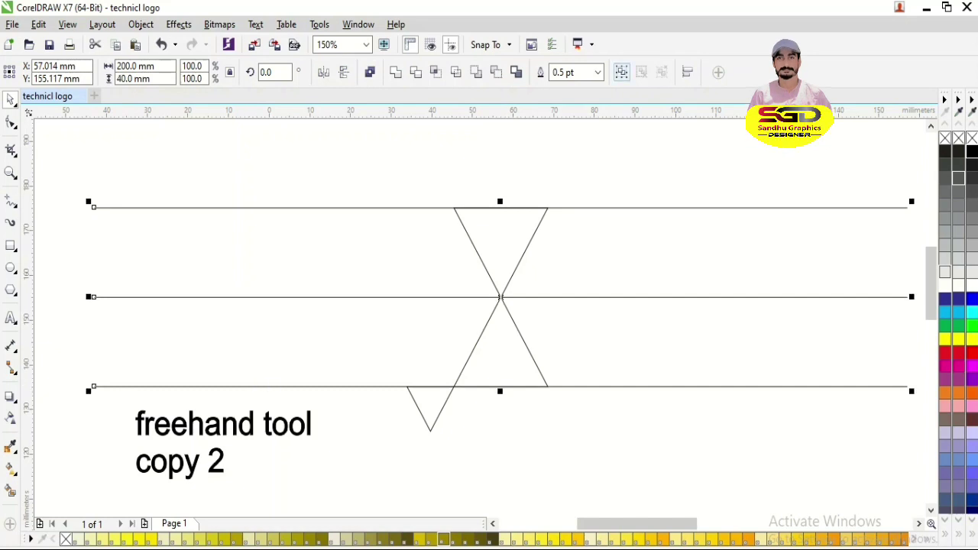
{"action": "left_click", "coordinate": [622, 72]}
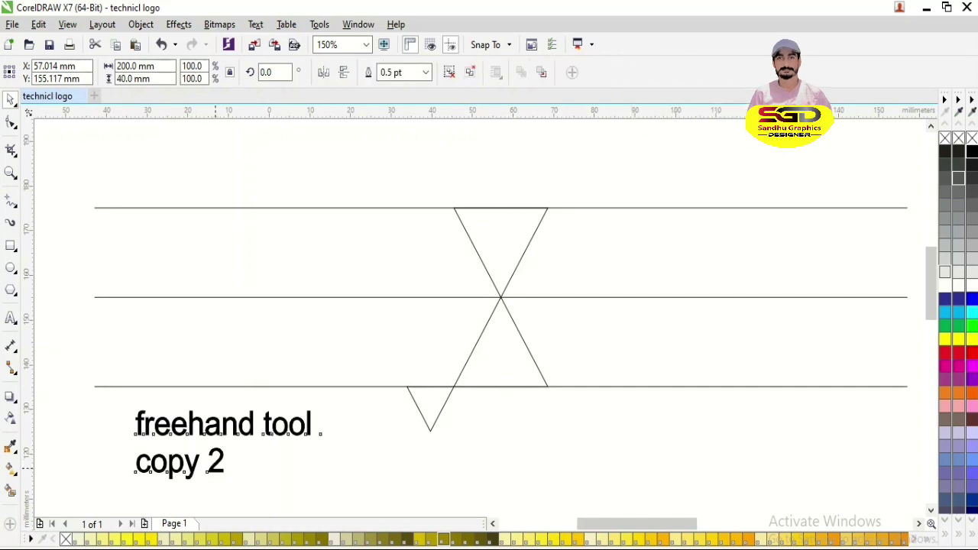
Replace the caption's second line with "Ctrl G"
{"action": "double_click", "coordinate": [206, 462]}
{"action": "left_click_drag", "start_coordinate": [225, 461], "coordinate": [135, 463]}
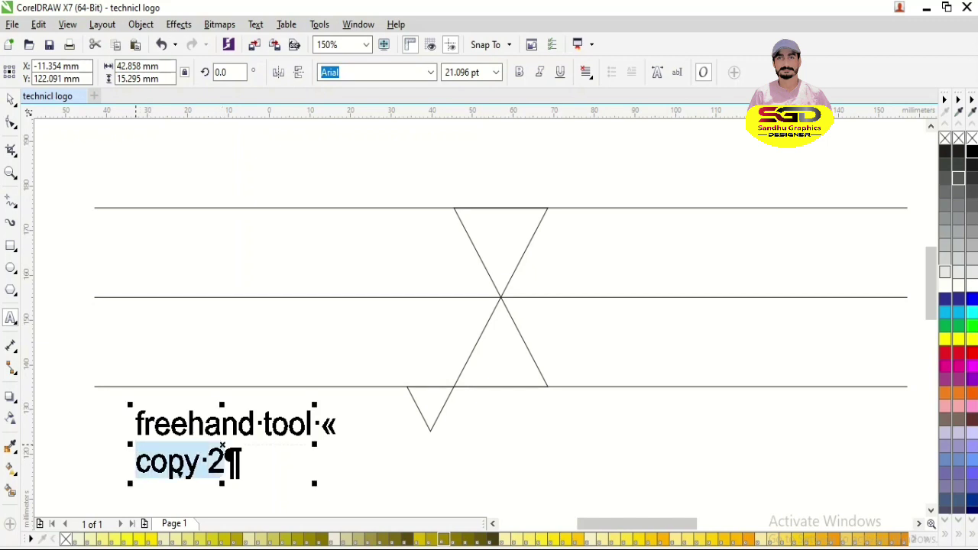
{"action": "type", "text": "Ctrl G"}
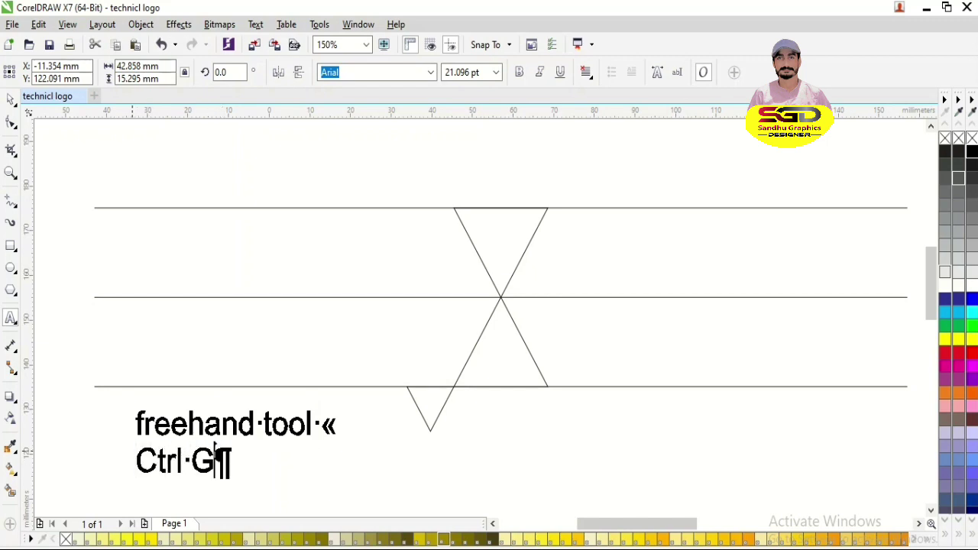
{"action": "left_click", "coordinate": [10, 99]}
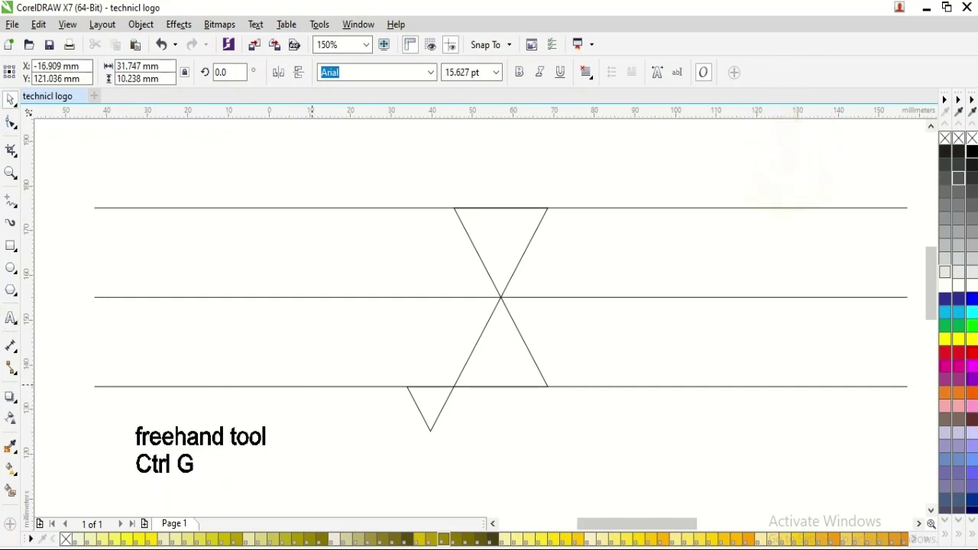
{"action": "left_click", "coordinate": [311, 387]}
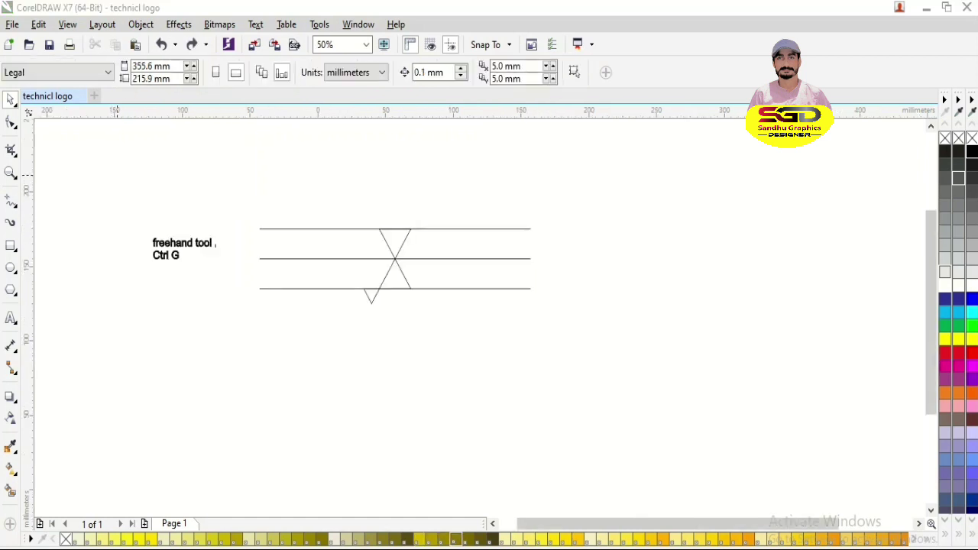
{"action": "left_click", "coordinate": [117, 175]}
{"action": "left_click", "coordinate": [180, 244]}
{"action": "left_click", "coordinate": [188, 197]}
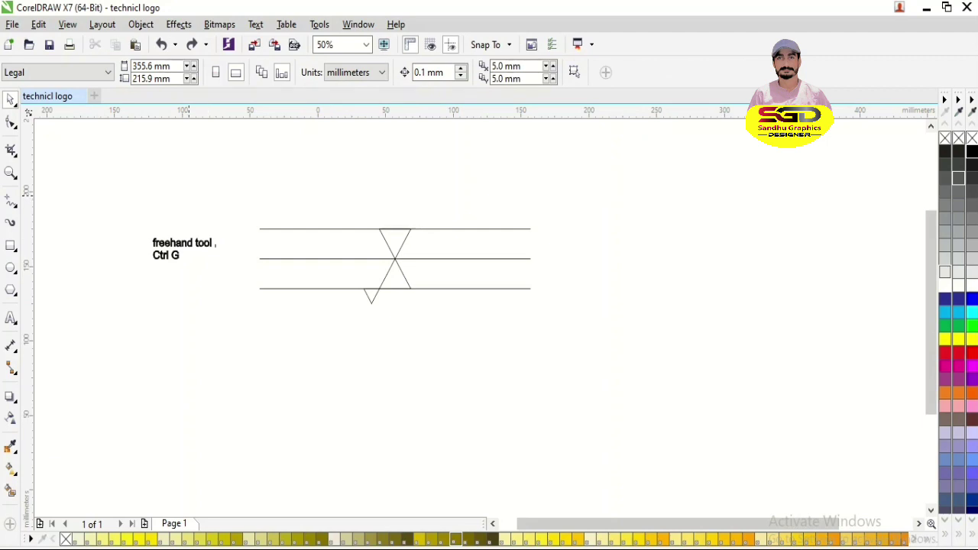
Change the caption's second line to "rotate 120 degree" and move the caption further away from the guide lines
{"action": "key", "text": "F2"}
{"action": "mouse_move", "coordinate": [105, 171]}
{"action": "left_mouse_down"}
{"action": "mouse_move", "coordinate": [517, 354]}
{"action": "mouse_move", "coordinate": [644, 376]}
{"action": "left_mouse_up"}
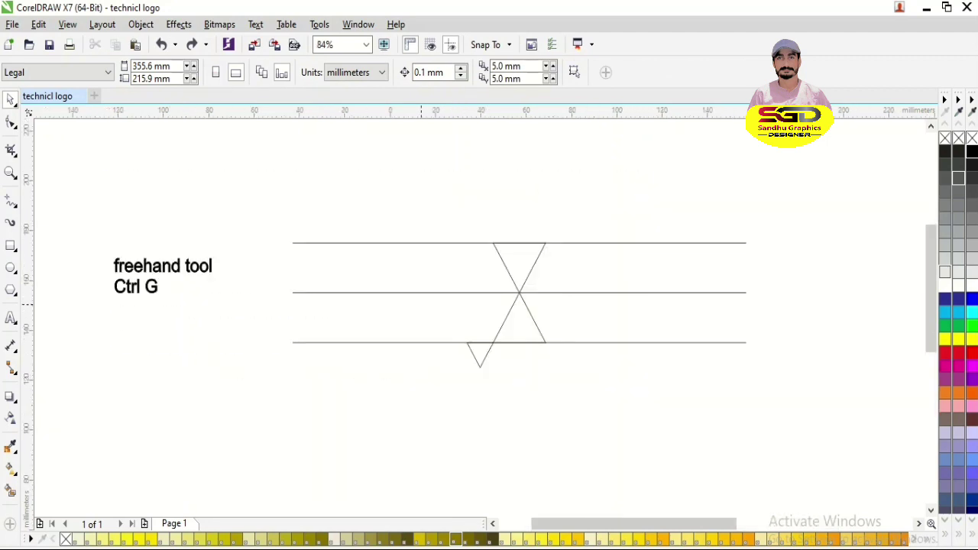
{"action": "left_click", "coordinate": [434, 294]}
{"action": "left_click", "coordinate": [434, 293]}
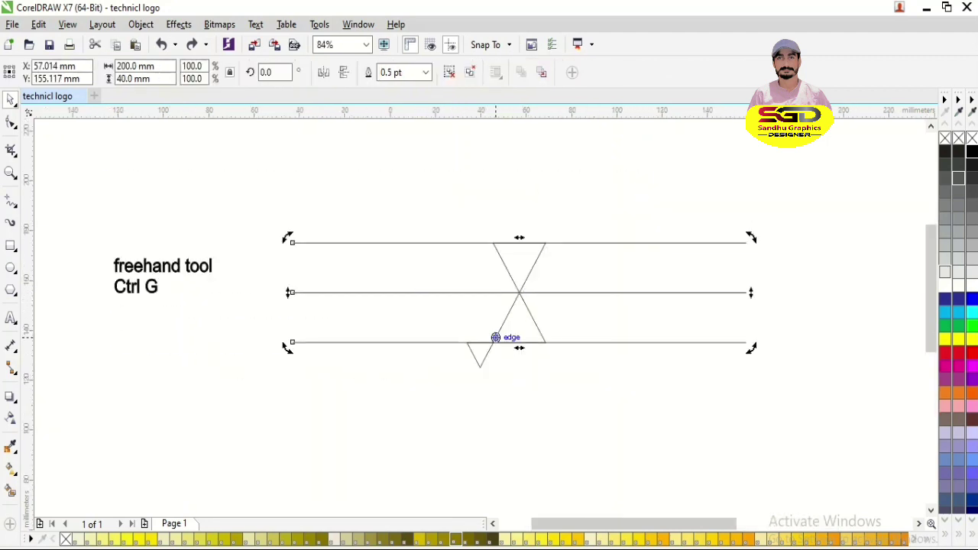
{"action": "double_click", "coordinate": [149, 284]}
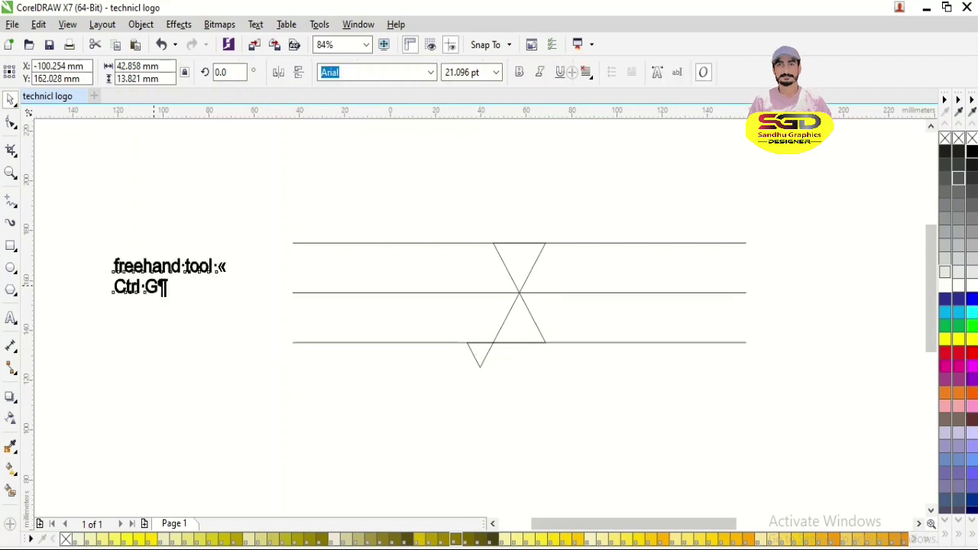
{"action": "left_click_drag", "start_coordinate": [162, 287], "coordinate": [104, 293]}
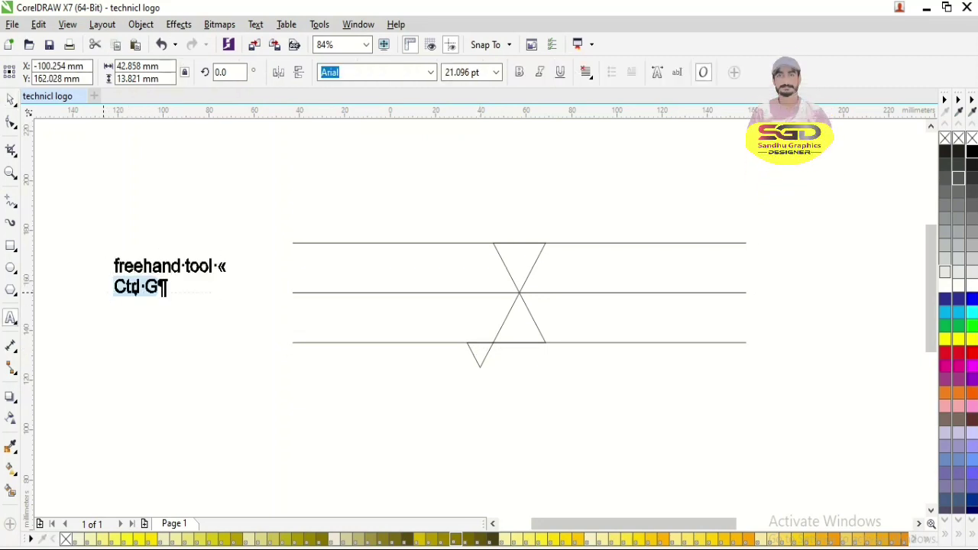
{"action": "type", "text": "rotate 1"}
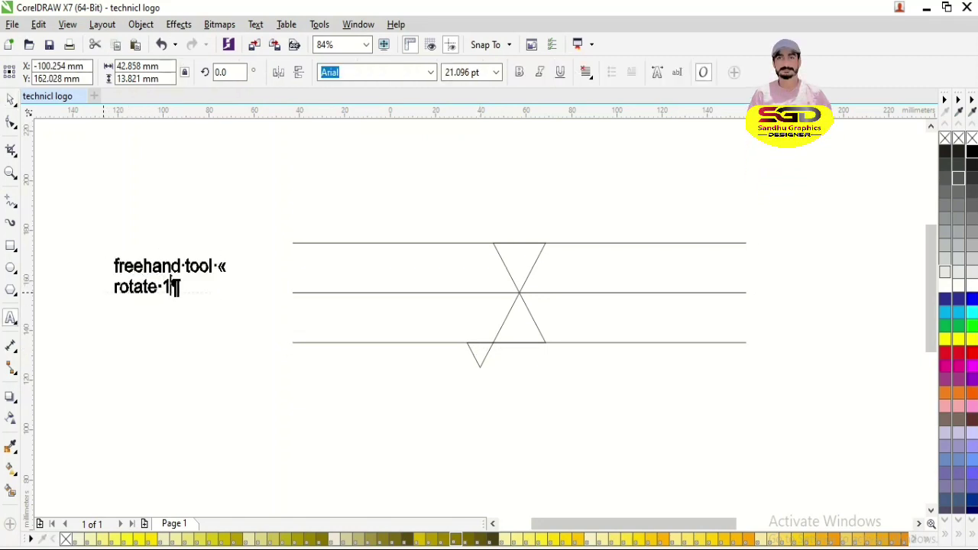
{"action": "type", "text": "20 degree"}
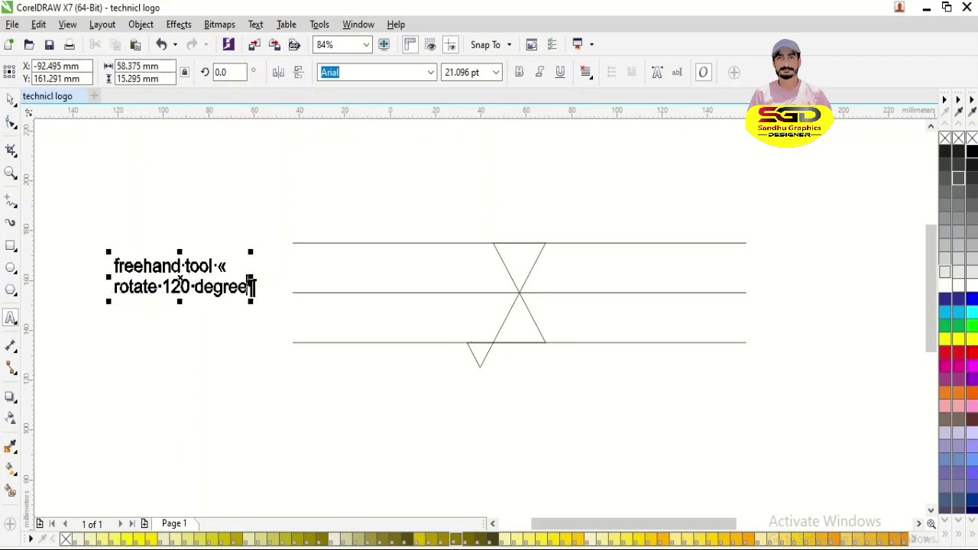
{"action": "key", "text": "Escape"}
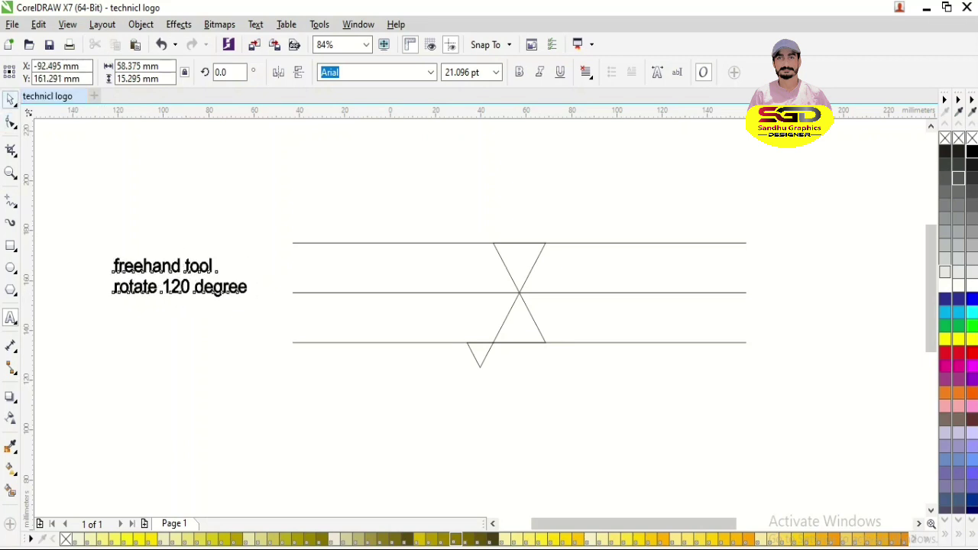
{"action": "left_click", "coordinate": [181, 278]}
{"action": "left_click_drag", "start_coordinate": [181, 278], "coordinate": [139, 312]}
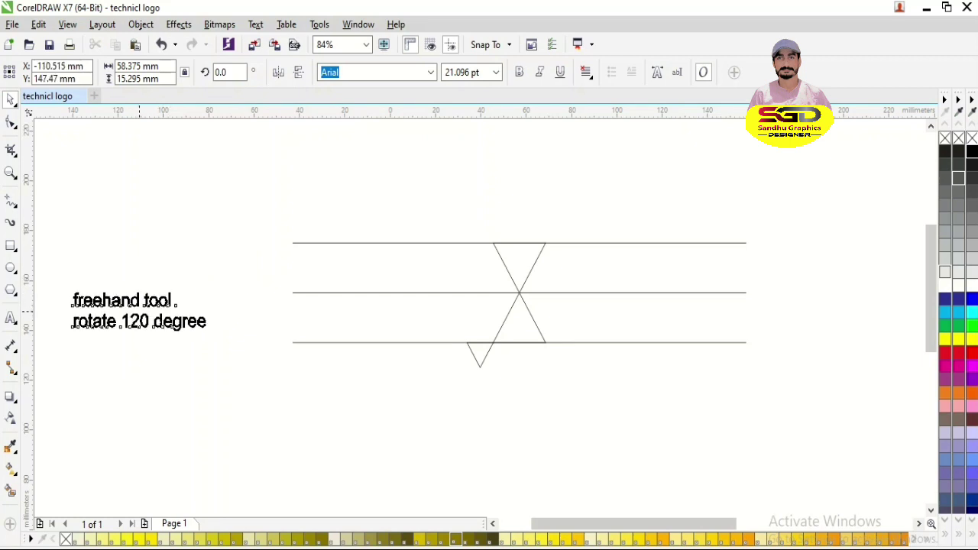
Rotate a copy of the guide-line group 120° about the small triangle's centre, and repeat the rotation for a second copy
{"action": "double_click", "coordinate": [302, 342]}
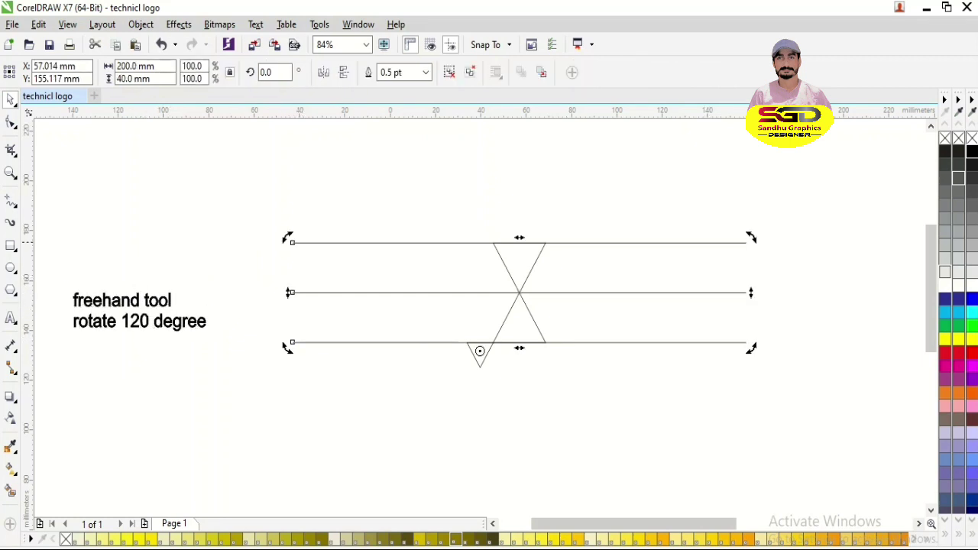
{"action": "mouse_move", "coordinate": [751, 239]}
{"action": "left_mouse_down"}
{"action": "mouse_move", "coordinate": [618, 173]}
{"action": "mouse_move", "coordinate": [417, 190]}
{"action": "mouse_move", "coordinate": [399, 203]}
{"action": "left_mouse_up"}
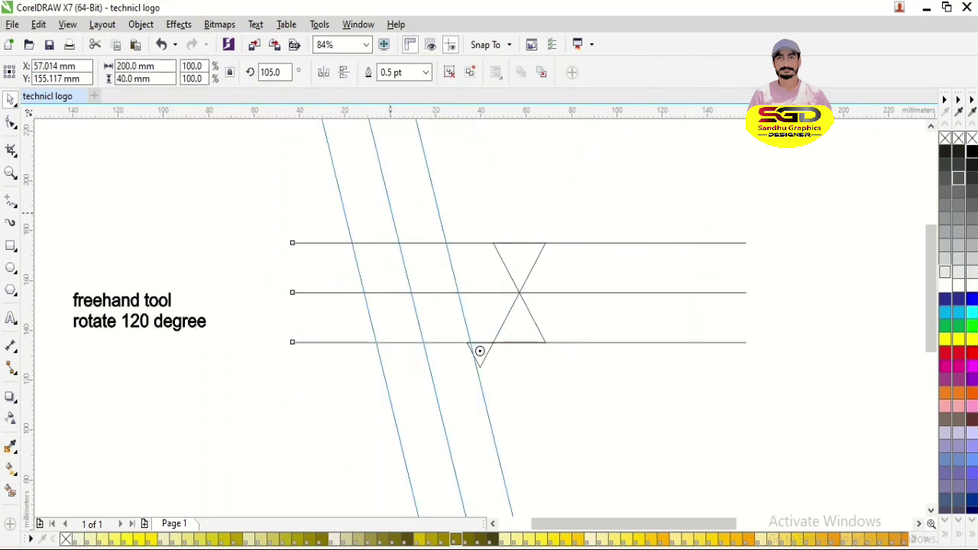
{"action": "left_click_drag", "start_coordinate": [517, 499], "coordinate": [553, 486]}
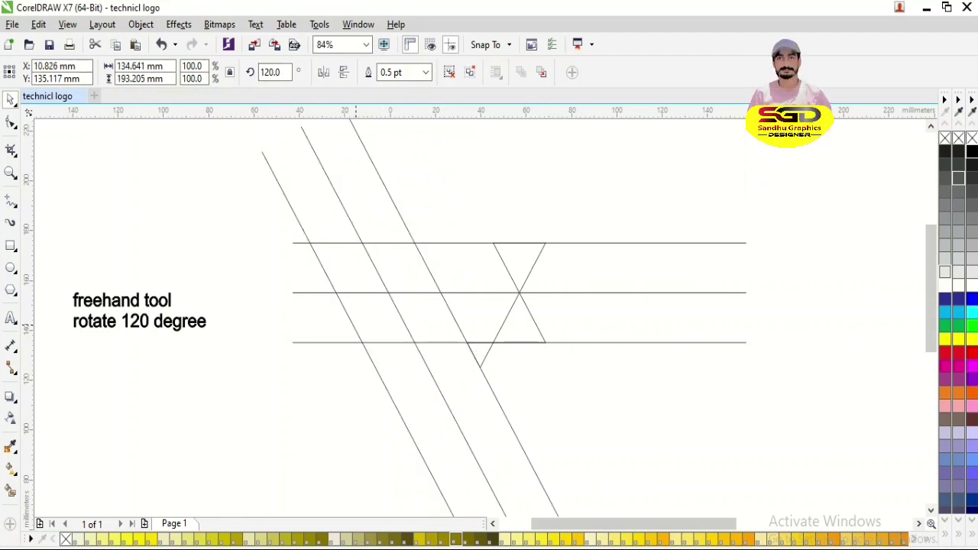
{"action": "key", "text": "ctrl+r"}
{"action": "left_click", "coordinate": [322, 379]}
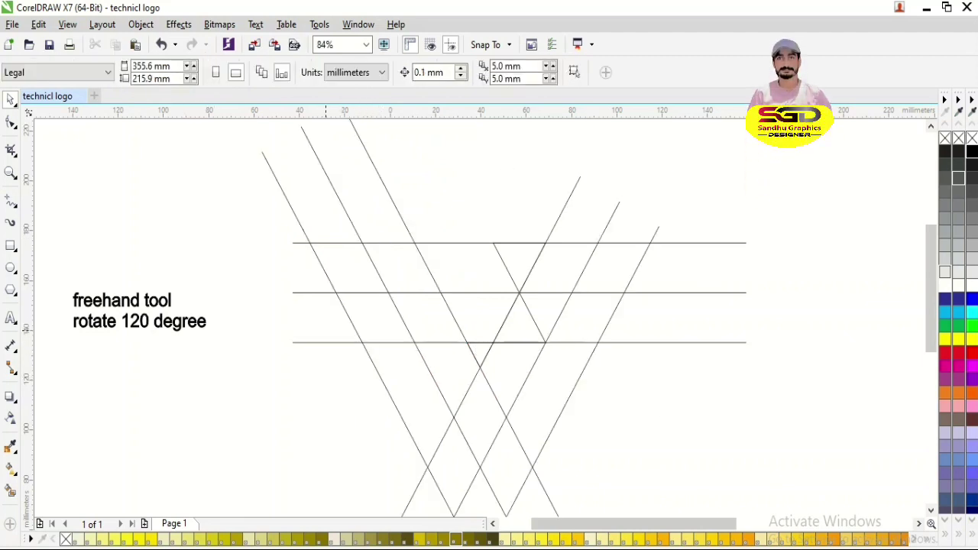
Select all the guide lines and triangles and group them
{"action": "scroll", "coordinate": [326, 330], "scroll_direction": "down", "scroll_amount": 2}
{"action": "left_click_drag", "start_coordinate": [280, 197], "coordinate": [543, 479]}
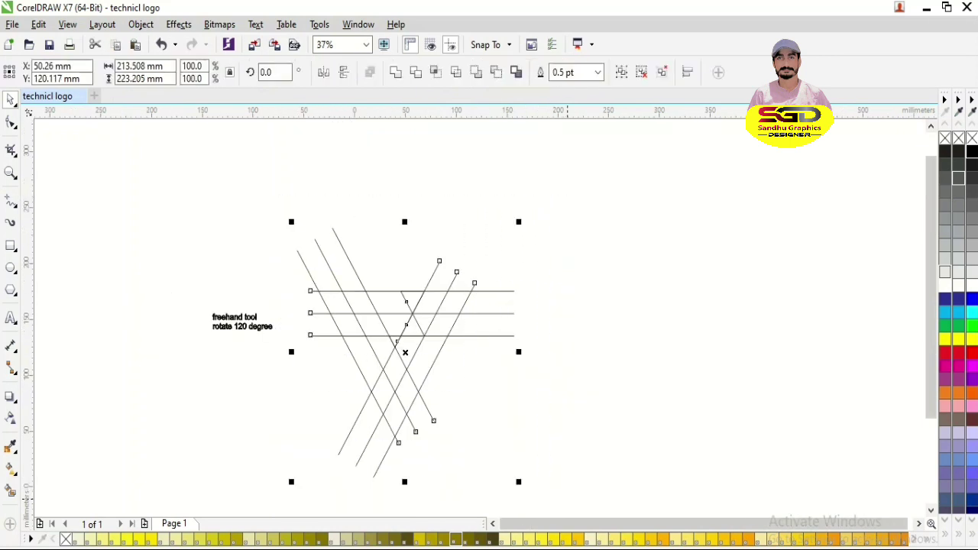
Replace the whole caption with "ctrl g" and enlarge it to about 92 pt beside the line work
{"action": "double_click", "coordinate": [251, 328]}
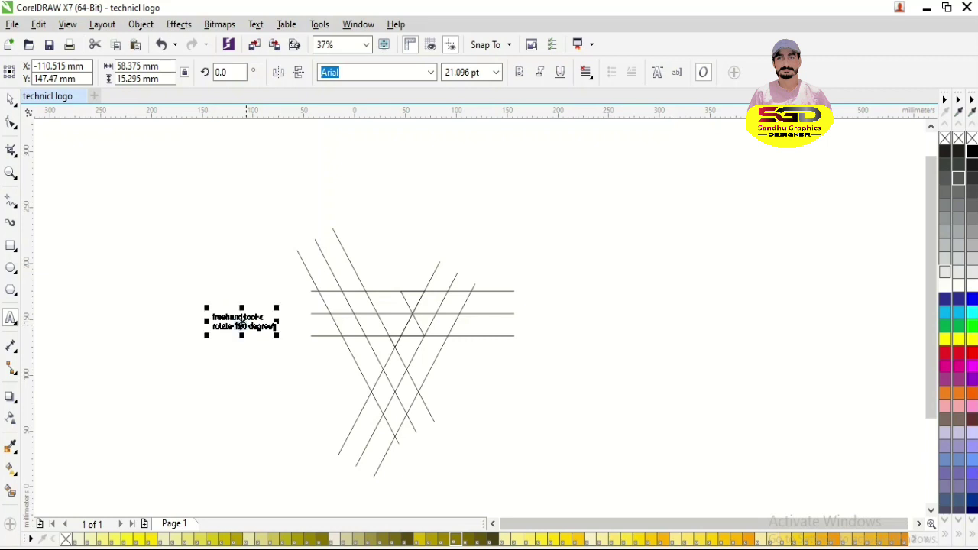
{"action": "key", "text": "ctrl+a"}
{"action": "type", "text": "s"}
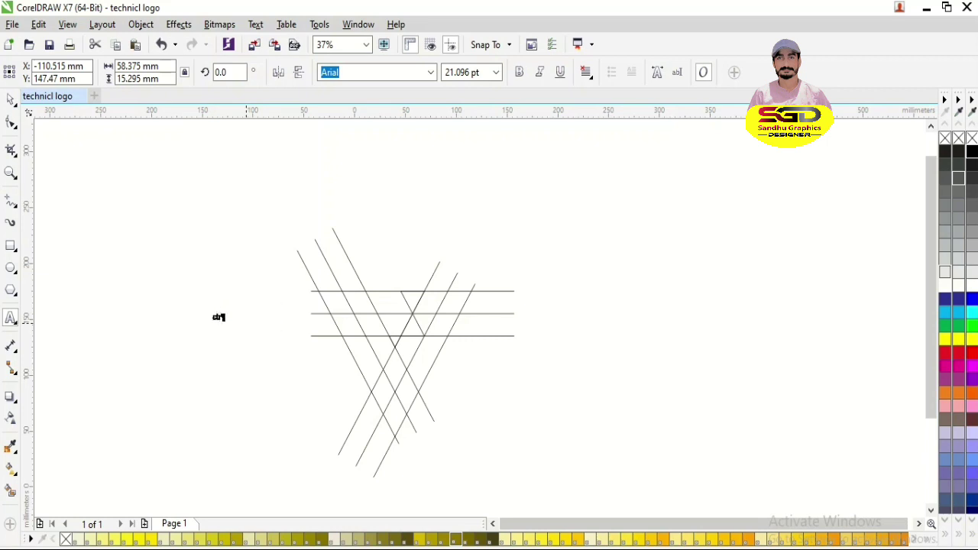
{"action": "key", "text": "ctrl+space"}
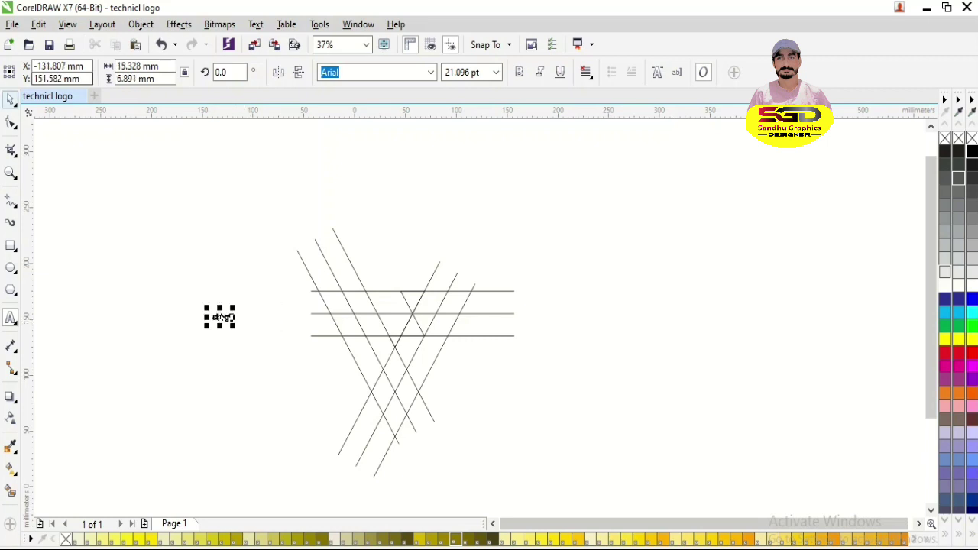
{"action": "left_click_drag", "start_coordinate": [206, 327], "coordinate": [152, 374]}
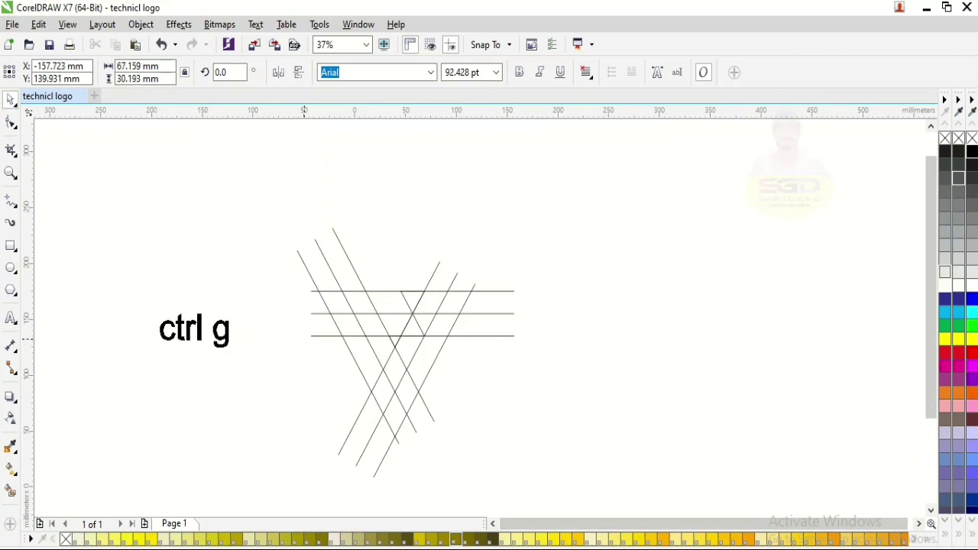
Zoom in to view the caption and the grouped line work together
{"action": "left_click", "coordinate": [328, 375]}
{"action": "left_click", "coordinate": [224, 324]}
{"action": "left_click", "coordinate": [193, 328]}
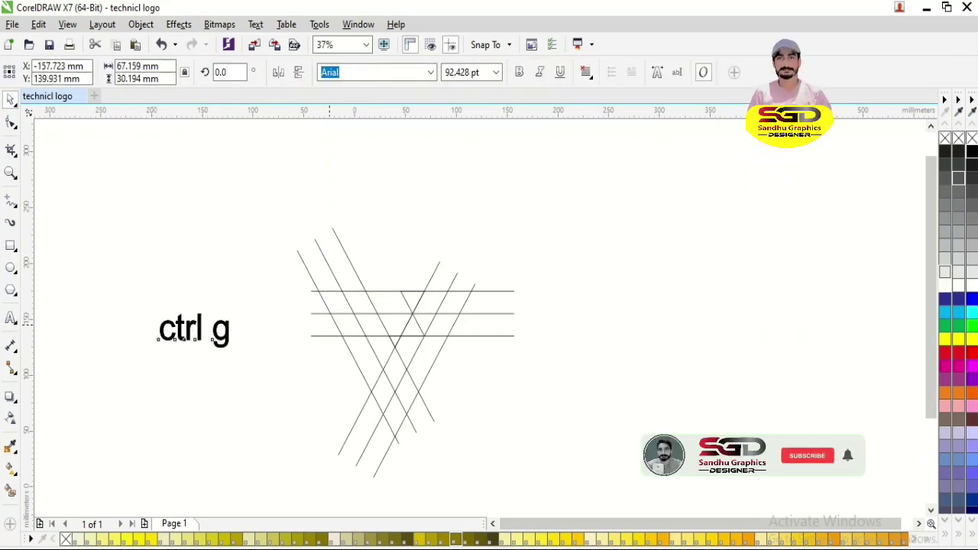
{"action": "left_click", "coordinate": [337, 324], "text": "shift"}
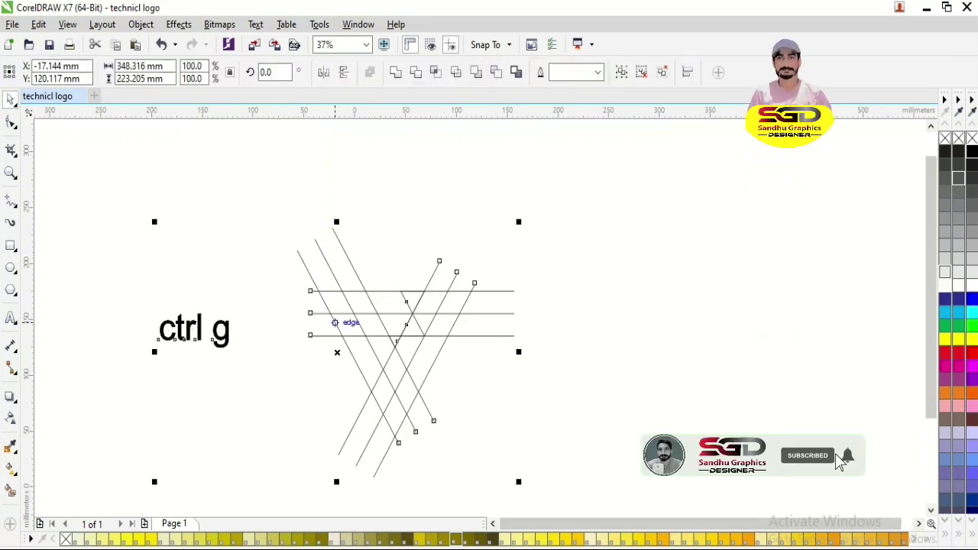
{"action": "key", "text": "shift+F2"}
{"action": "key", "text": "Escape"}
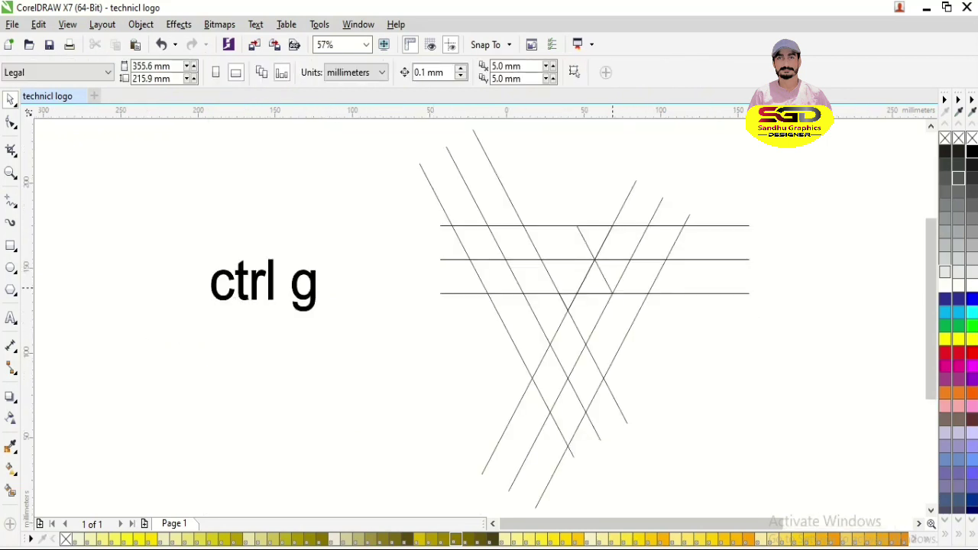
{"action": "left_click", "coordinate": [609, 298]}
{"action": "scroll", "coordinate": [608, 301], "scroll_direction": "right", "scroll_amount": 1}
{"action": "left_click", "coordinate": [168, 199]}
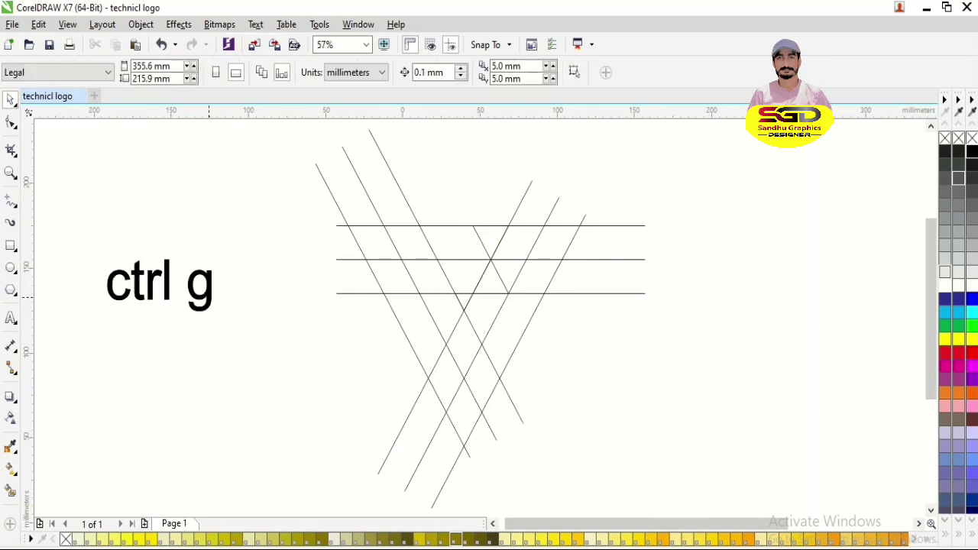
{"action": "double_click", "coordinate": [209, 296]}
{"action": "double_click", "coordinate": [210, 292]}
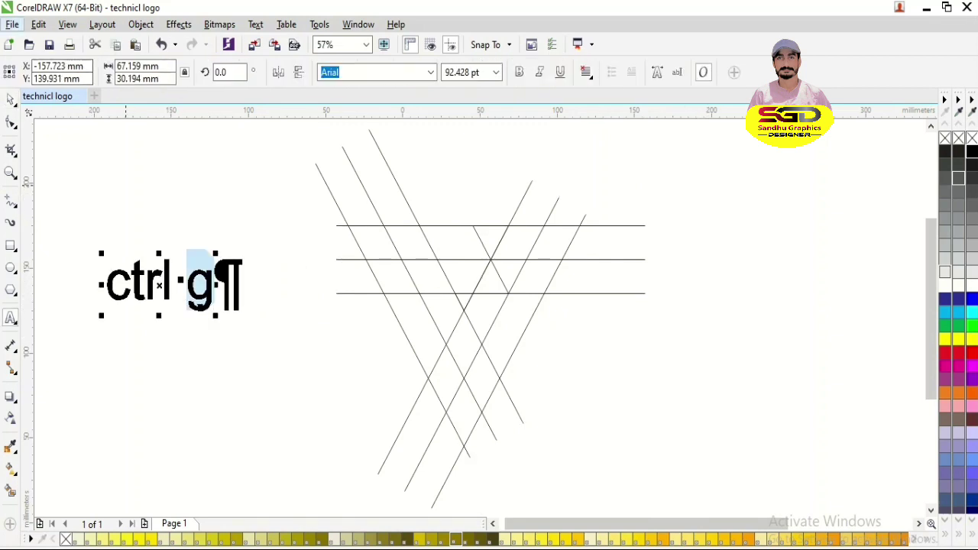
{"action": "key", "text": "Escape"}
{"action": "key", "text": "Escape"}
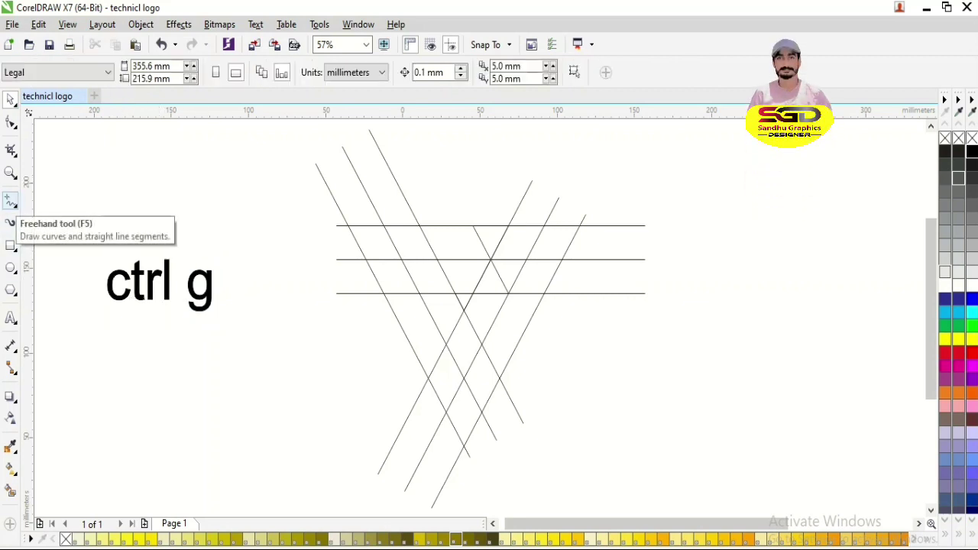
{"action": "left_click", "coordinate": [11, 201]}
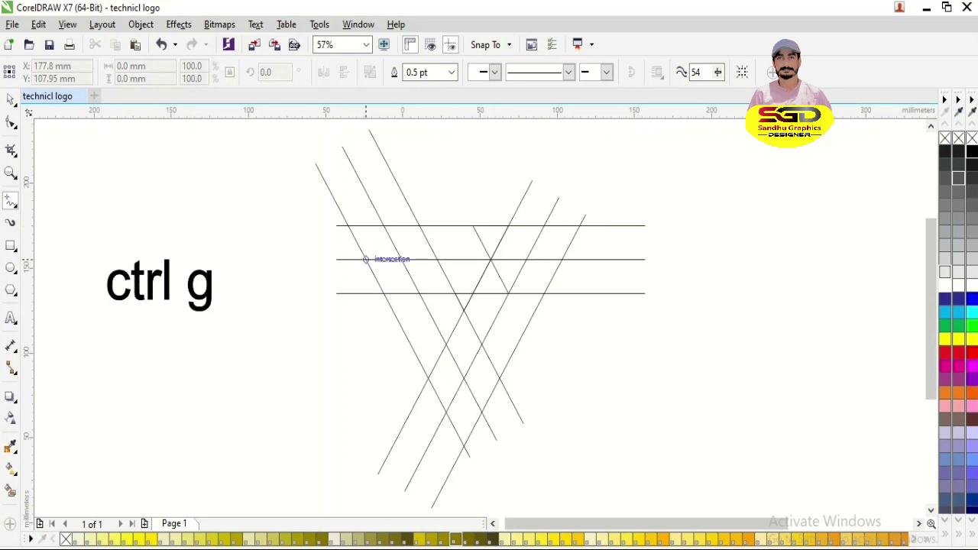
{"action": "left_click", "coordinate": [383, 293]}
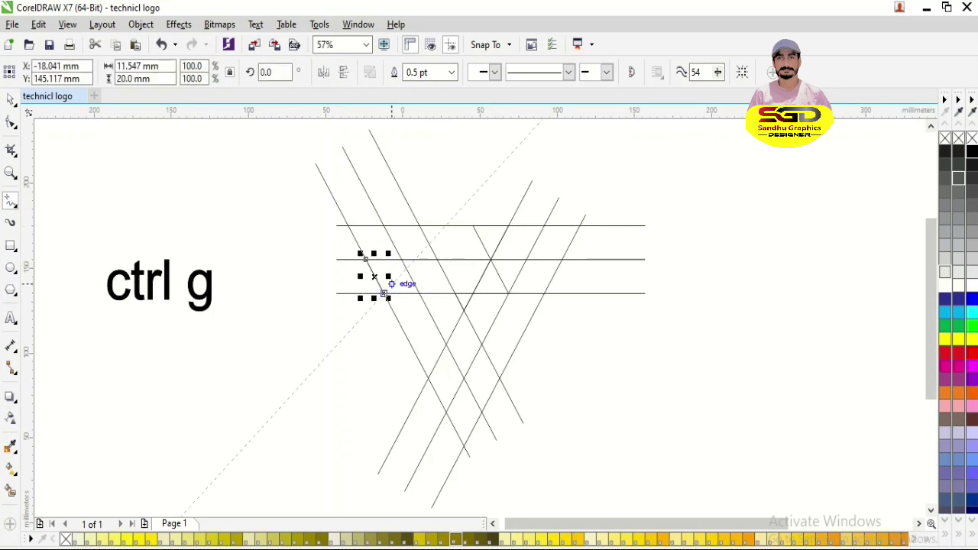
{"action": "left_click", "coordinate": [401, 259]}
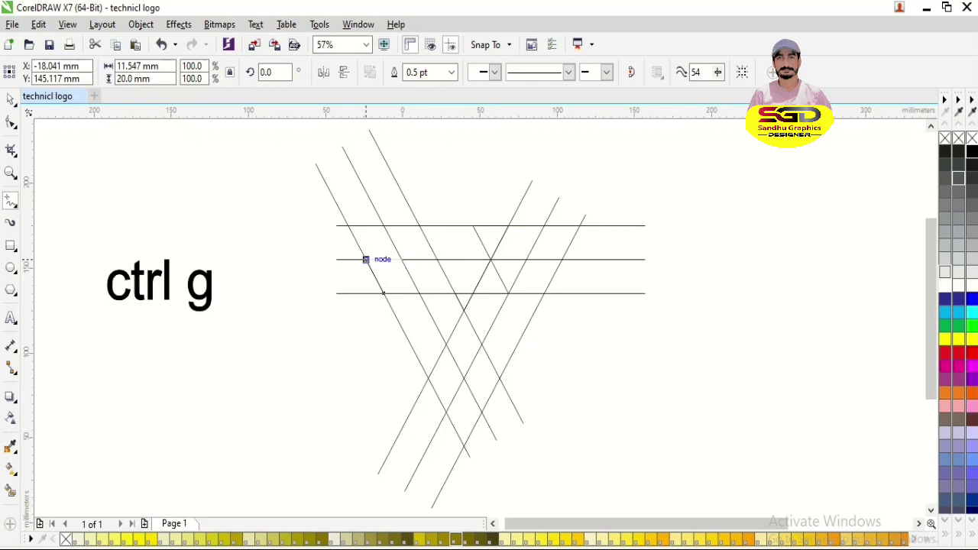
{"action": "left_click", "coordinate": [364, 259]}
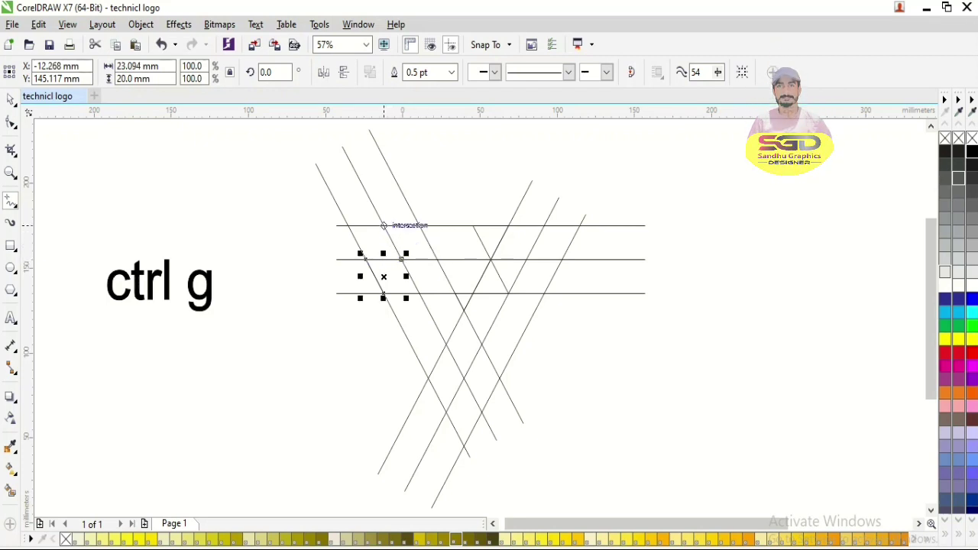
{"action": "left_click", "coordinate": [384, 226]}
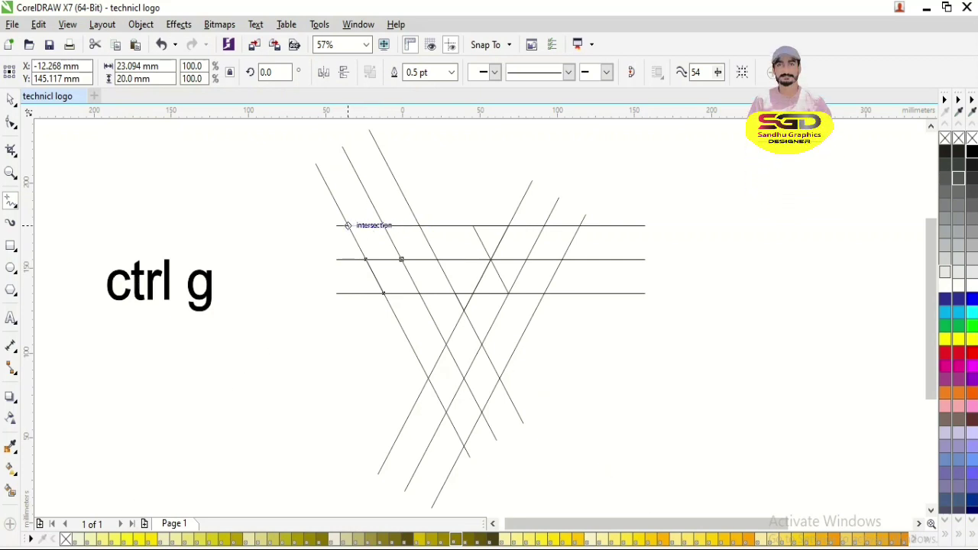
{"action": "left_click", "coordinate": [418, 226]}
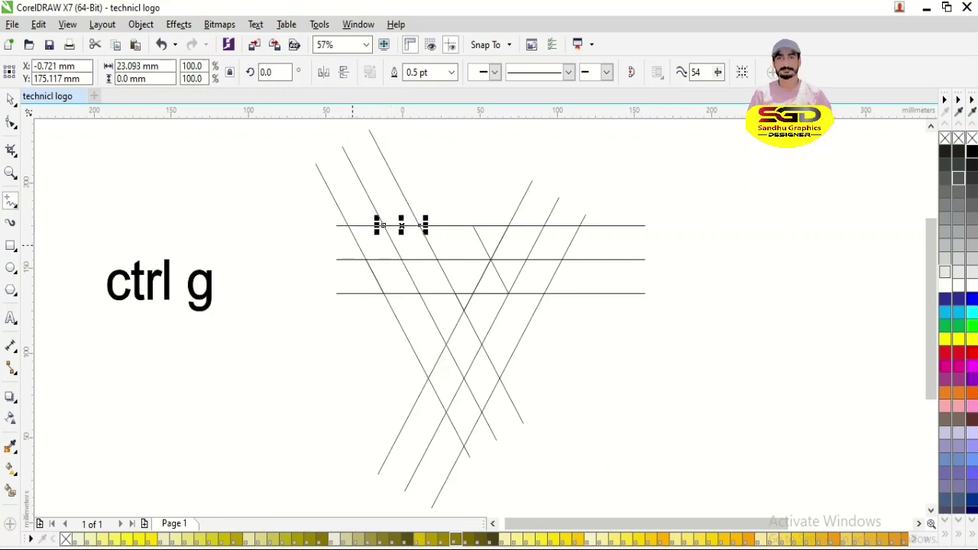
{"action": "key", "text": "ctrl+z"}
{"action": "key", "text": "ctrl+z"}
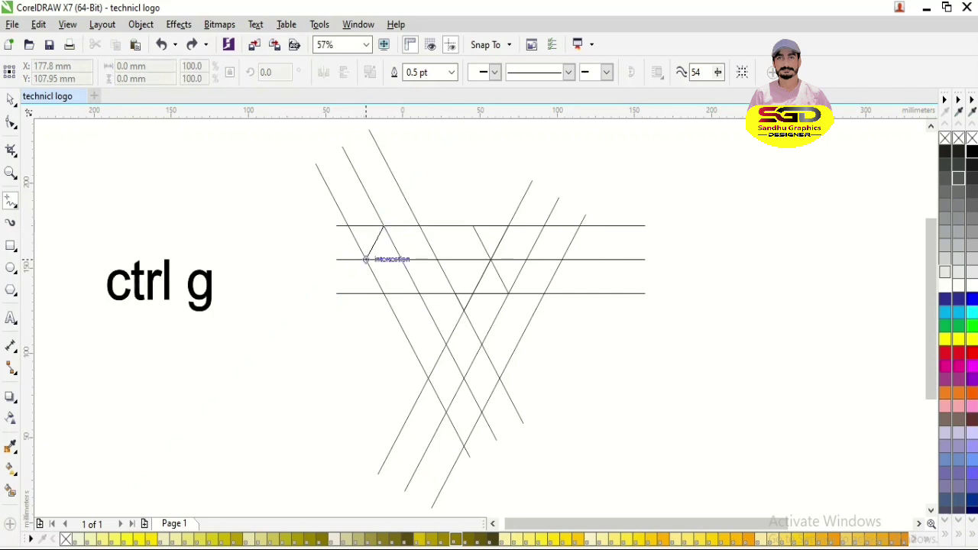
Draw a short diagonal line between the first cell's intersections on the upper and middle horizontal guides and scale it to 151% about its centre
{"action": "left_click", "coordinate": [366, 260]}
{"action": "key", "text": "space"}
{"action": "left_click_drag", "start_coordinate": [389, 219], "coordinate": [438, 328]}
Rotate a copy of the short diagonal line 120° about the small triangle's centre and repeat the rotation for a second copy
{"action": "left_click", "coordinate": [375, 242]}
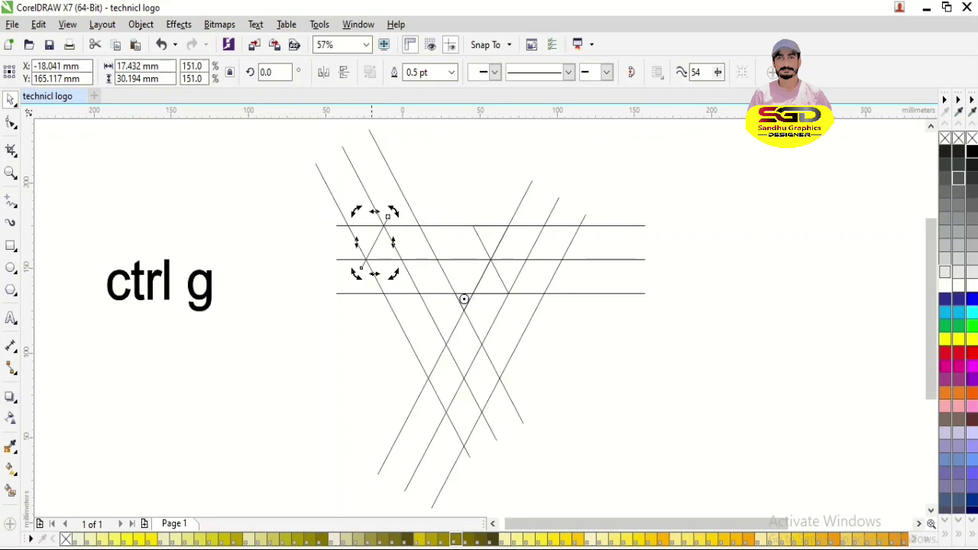
{"action": "left_click_drag", "start_coordinate": [359, 276], "coordinate": [488, 356]}
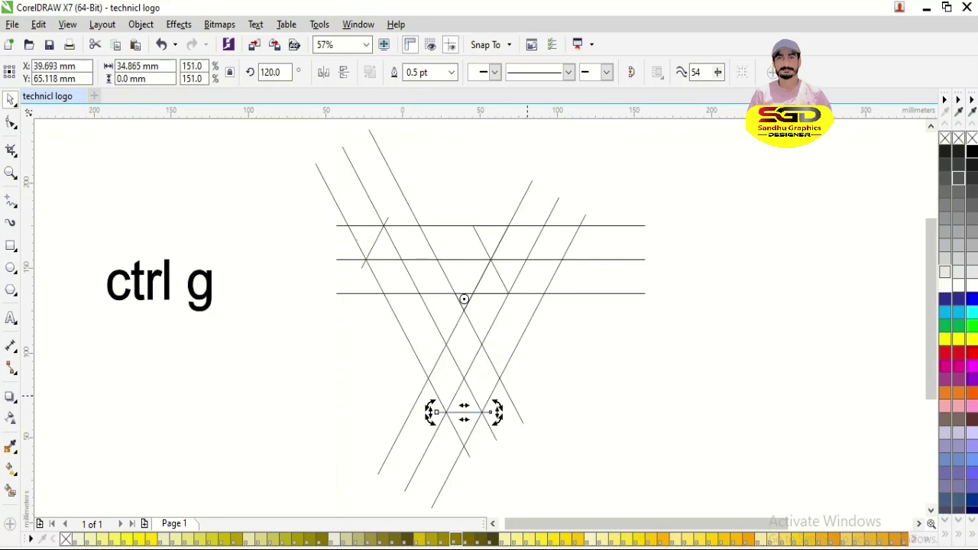
{"action": "key", "text": "ctrl+r"}
Select all the guide lines, triangles and short cross lines and group them
{"action": "left_click", "coordinate": [582, 381]}
{"action": "key", "text": "ctrl+a"}
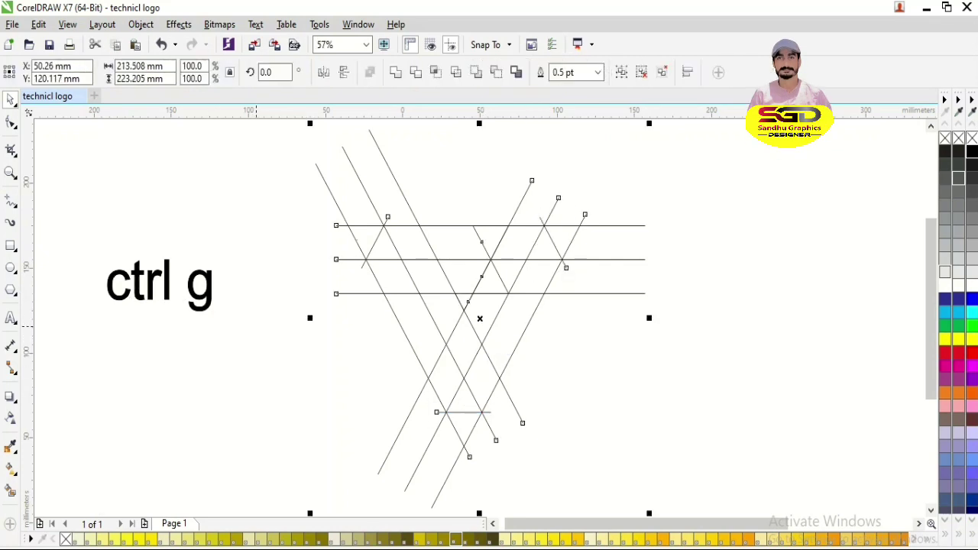
{"action": "key", "text": "ctrl+g"}
{"action": "left_click", "coordinate": [256, 327]}
Trace Freehand lines along the first cell's 20 mm high diagonal edge and middle-guide edge, plus a separate segment about 23 mm long on the upper guide
{"action": "left_click", "coordinate": [10, 201]}
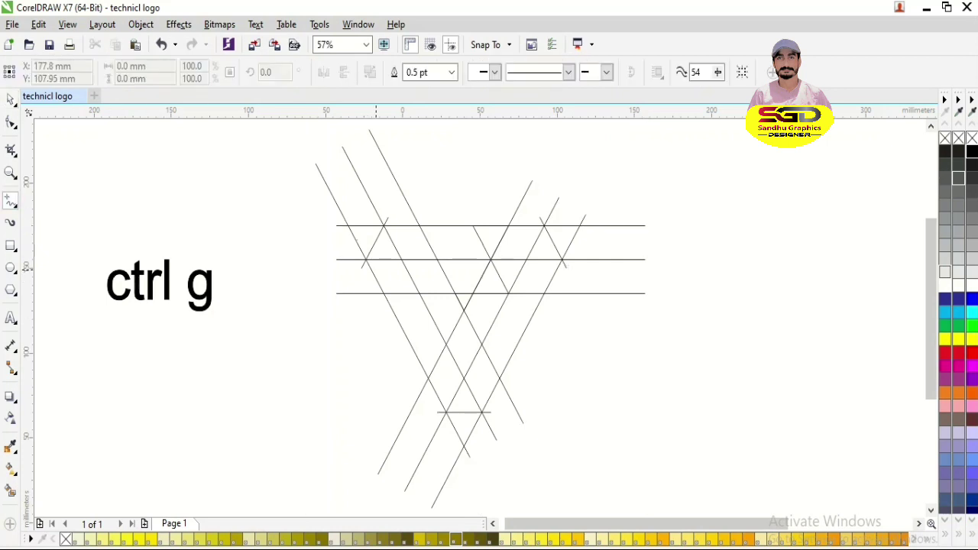
{"action": "left_click_drag", "start_coordinate": [388, 231], "coordinate": [684, 328]}
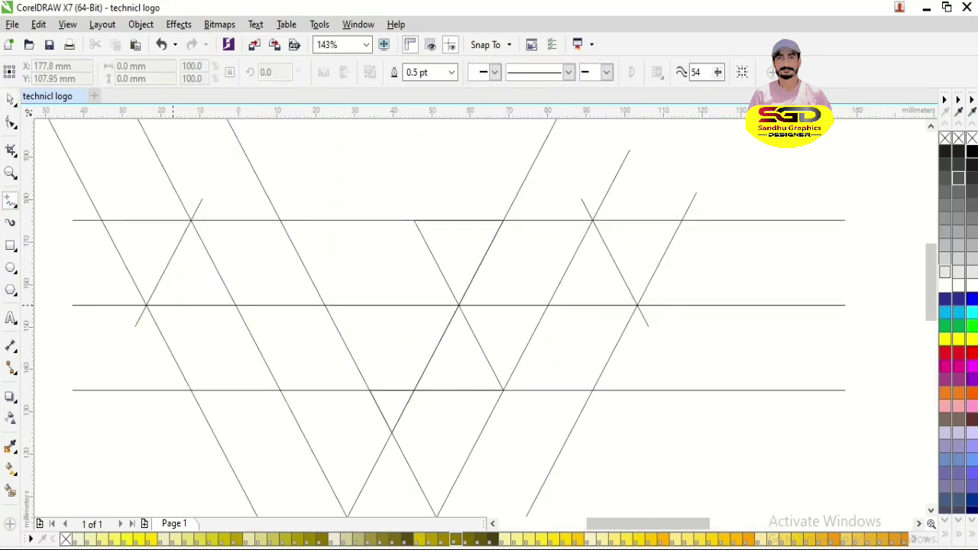
{"action": "left_click", "coordinate": [146, 305]}
{"action": "left_click", "coordinate": [191, 391]}
{"action": "left_click", "coordinate": [146, 305]}
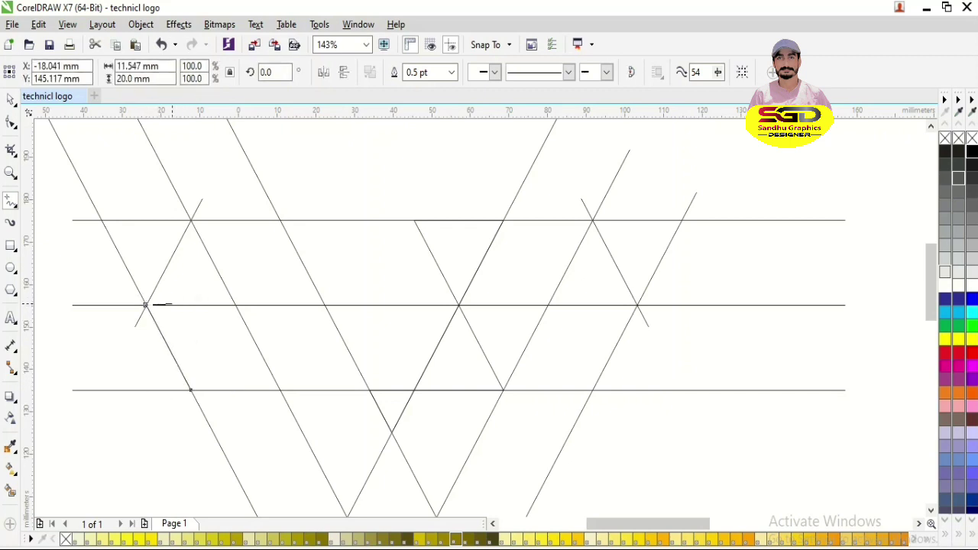
{"action": "left_click", "coordinate": [235, 305]}
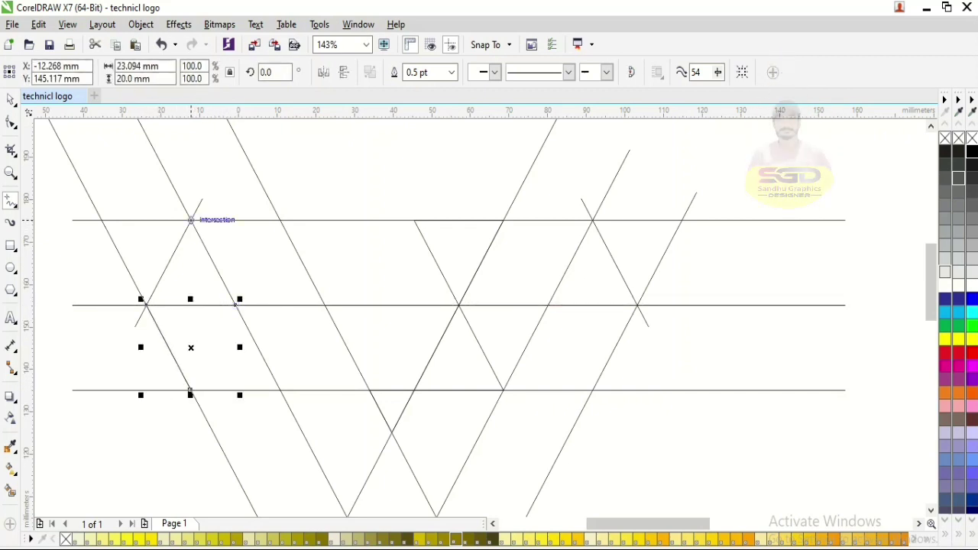
{"action": "left_click", "coordinate": [191, 220]}
{"action": "left_click", "coordinate": [279, 220]}
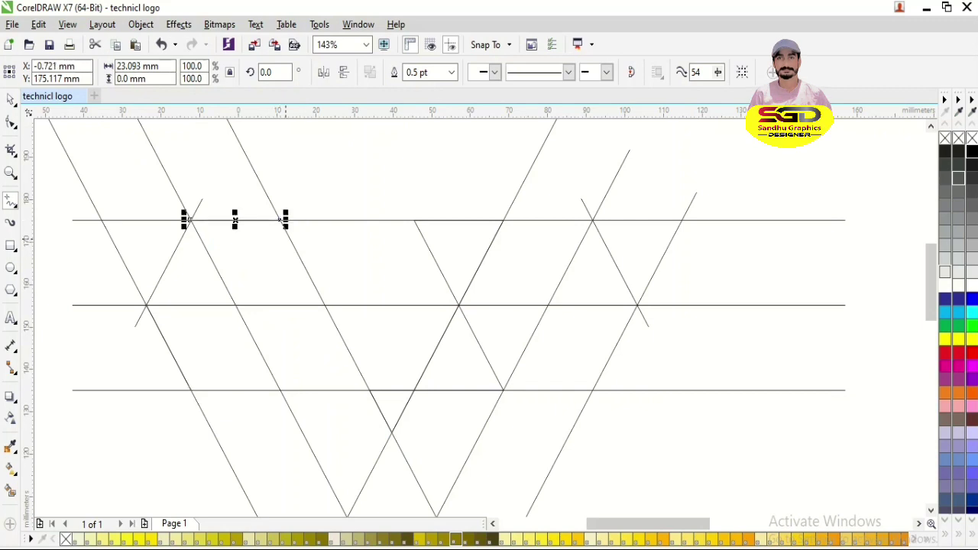
{"action": "key", "text": "space"}
{"action": "key", "text": "Escape"}
Move the "ctrl g" caption below the line work and replace its text with "click to 3 courve point"
{"action": "scroll", "coordinate": [347, 348], "scroll_direction": "down", "scroll_amount": 3}
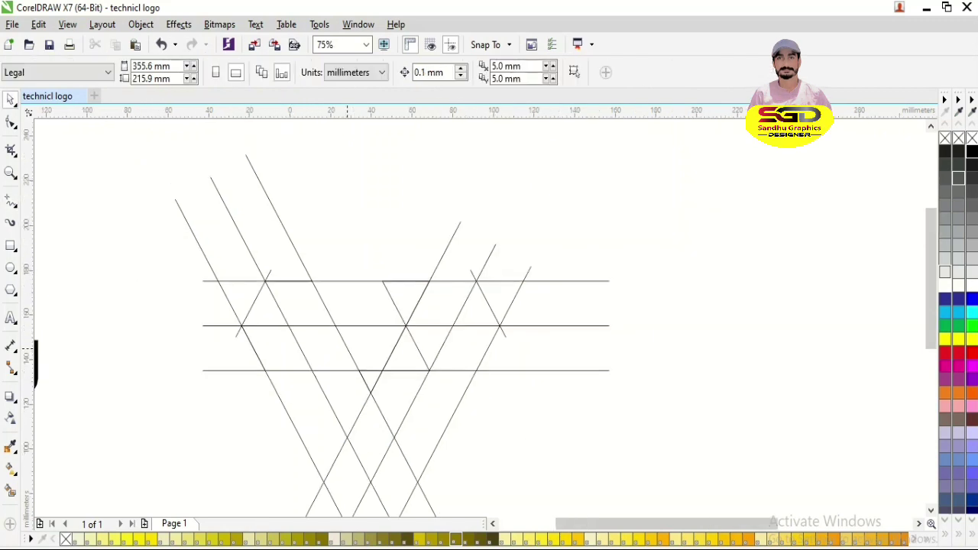
{"action": "left_click_drag", "start_coordinate": [37, 350], "coordinate": [186, 438]}
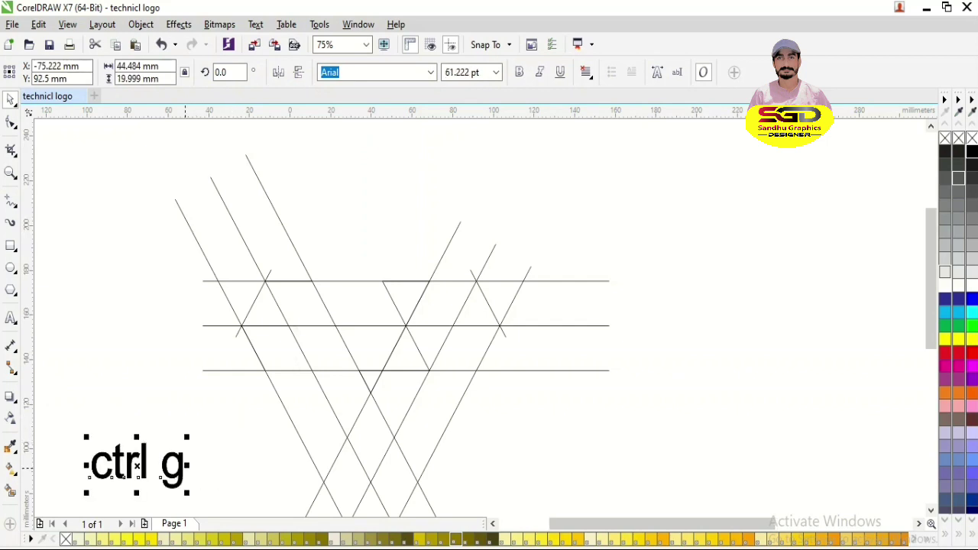
{"action": "double_click", "coordinate": [181, 468]}
{"action": "double_click", "coordinate": [180, 467]}
{"action": "key", "text": "ctrl+a"}
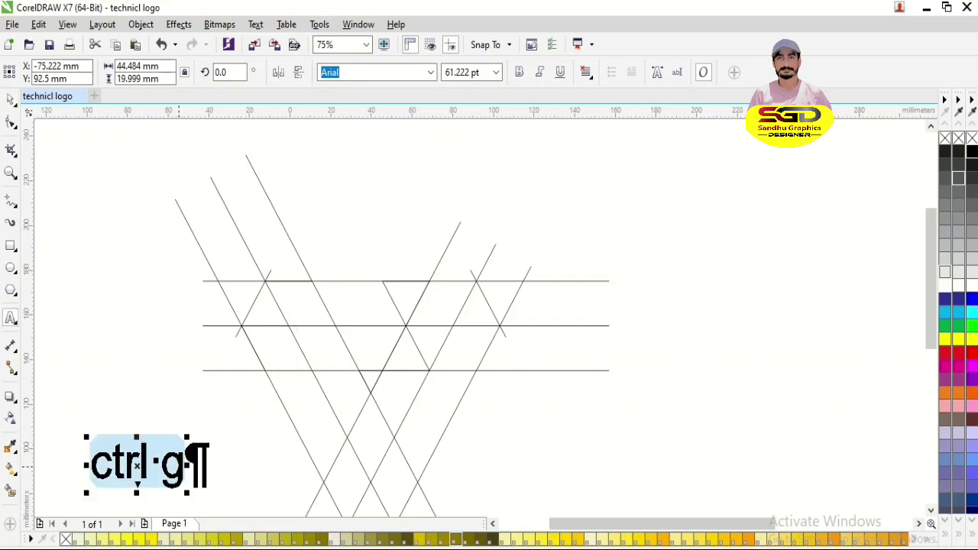
{"action": "type", "text": "click "}
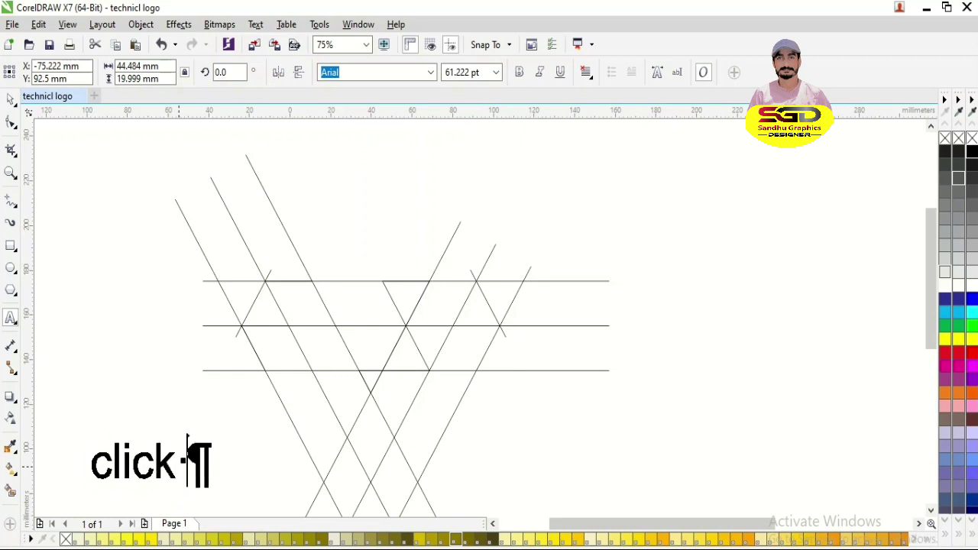
{"action": "type", "text": "to 3 "}
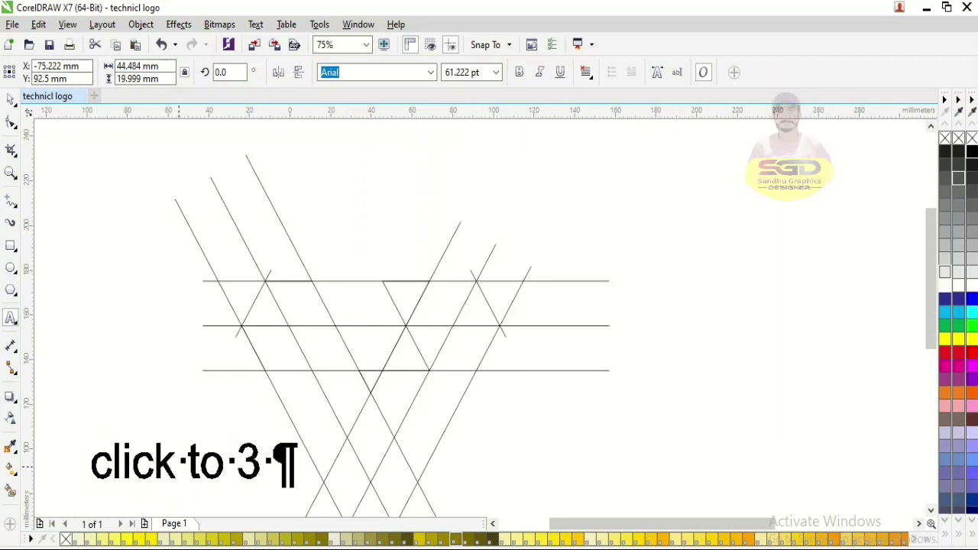
{"action": "type", "text": "co"}
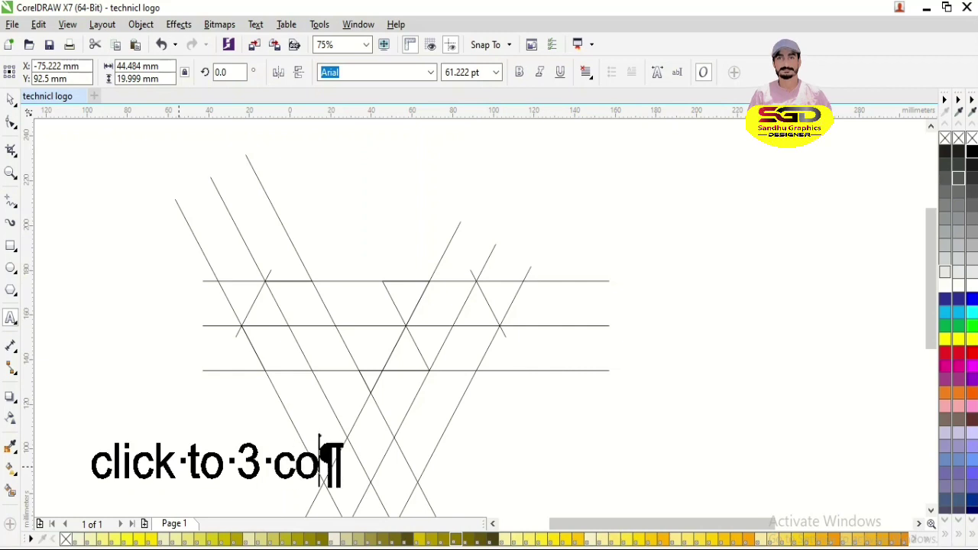
{"action": "type", "text": "urve point"}
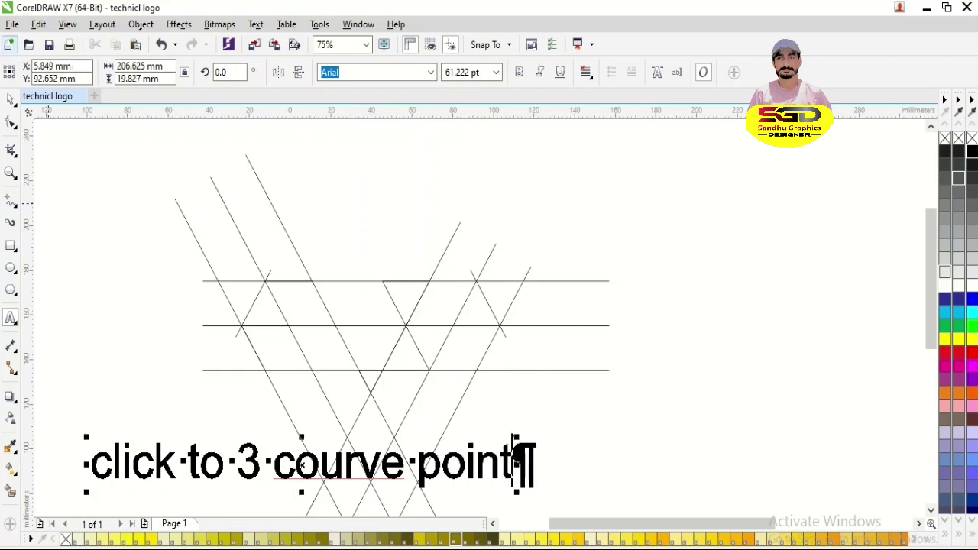
Shrink the caption to about 30 pt and place it in the empty area beside the lower part of the guide lines
{"action": "left_click", "coordinate": [10, 100]}
{"action": "left_click_drag", "start_coordinate": [302, 464], "coordinate": [623, 192]}
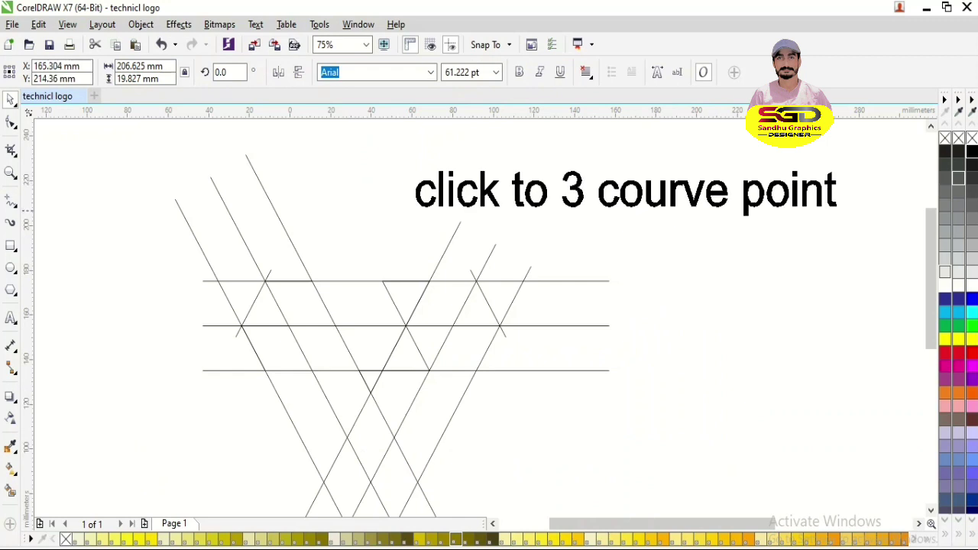
{"action": "left_click_drag", "start_coordinate": [841, 219], "coordinate": [630, 200]}
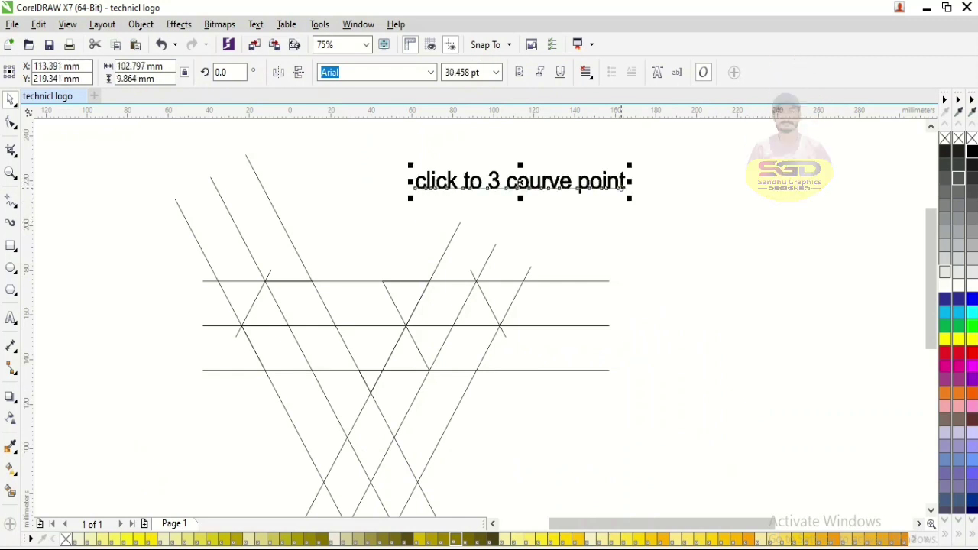
{"action": "left_click_drag", "start_coordinate": [520, 182], "coordinate": [652, 428]}
{"action": "key", "text": "Escape"}
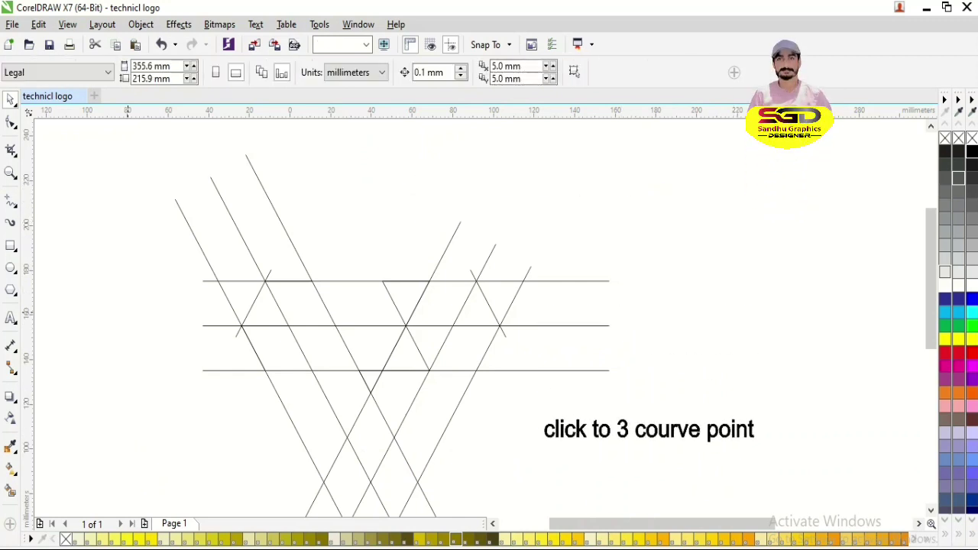
Draw a 3-Point Curve arc about 20 mm wide and 30 mm high from the traced diagonal's midpoint to the upper guide, through the short cross line's centre
{"action": "left_click", "coordinate": [13, 203]}
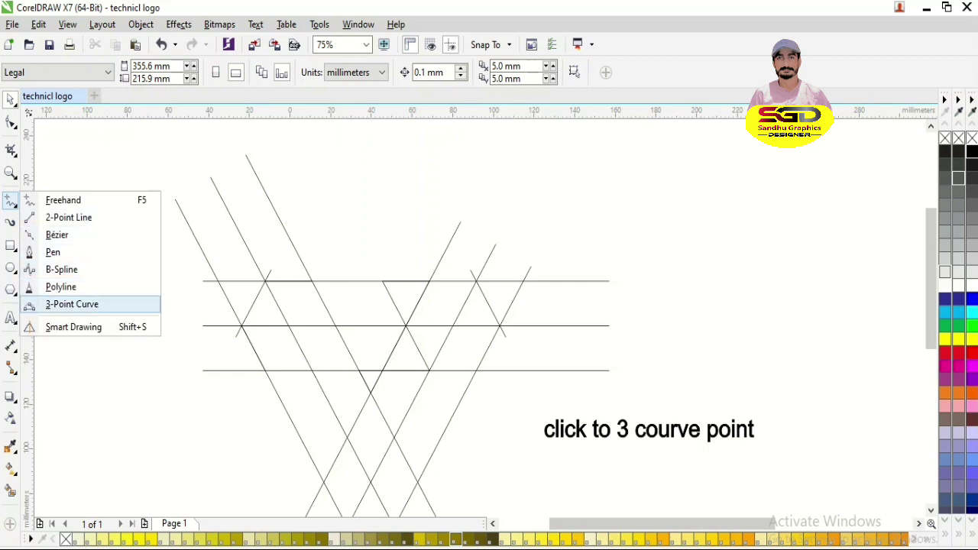
{"action": "left_click", "coordinate": [31, 304]}
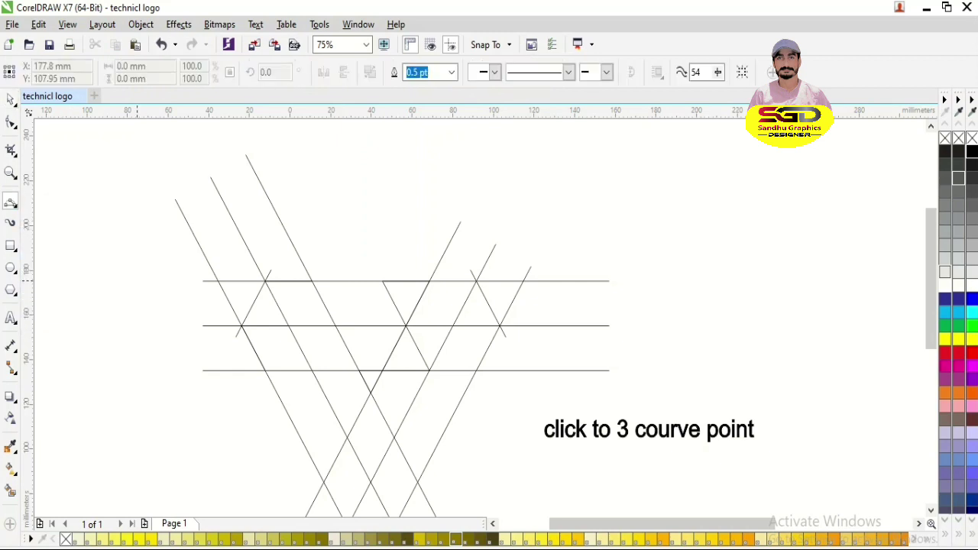
{"action": "key", "text": "F2"}
{"action": "left_click_drag", "start_coordinate": [213, 264], "coordinate": [410, 407]}
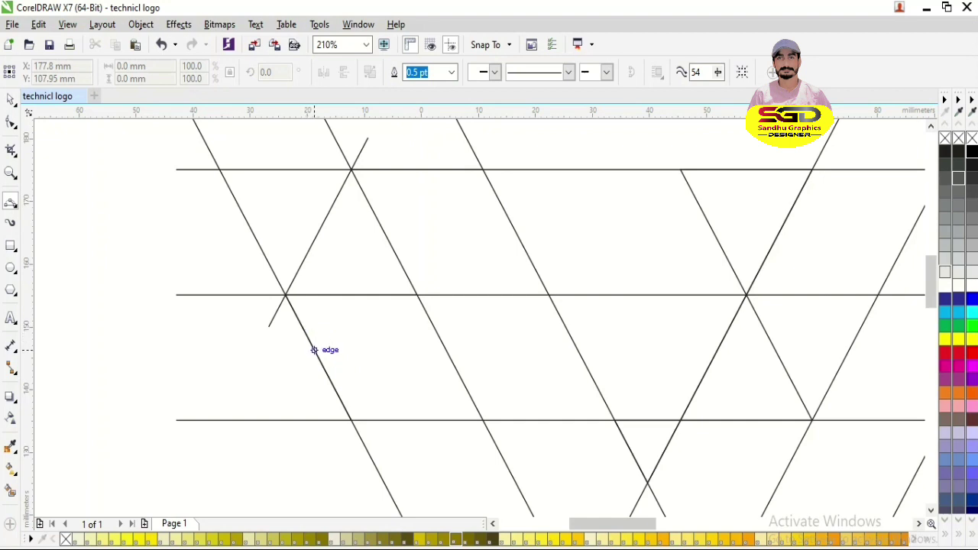
{"action": "mouse_move", "coordinate": [320, 355]}
{"action": "left_mouse_down"}
{"action": "mouse_move", "coordinate": [408, 249]}
{"action": "mouse_move", "coordinate": [454, 168]}
{"action": "mouse_move", "coordinate": [416, 169]}
{"action": "left_mouse_up"}
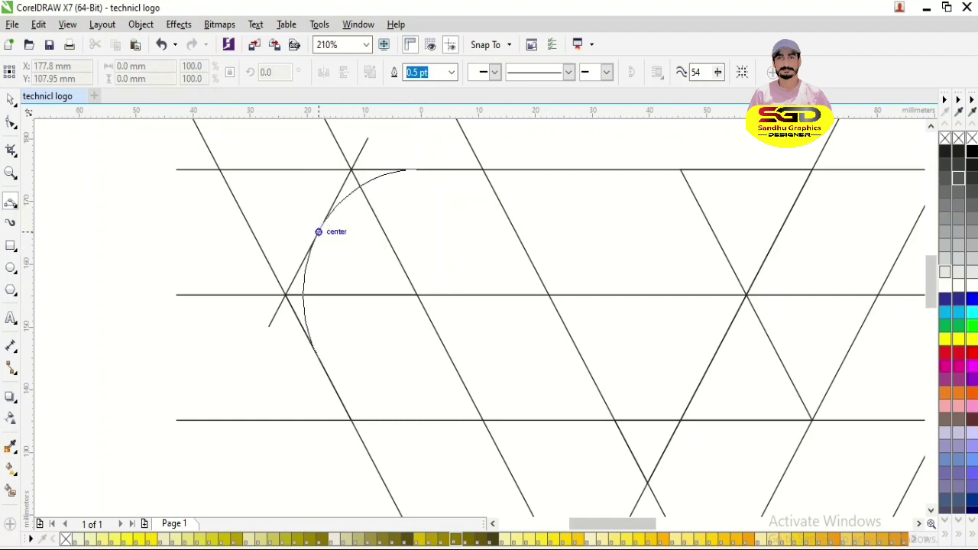
{"action": "left_click", "coordinate": [319, 231]}
{"action": "key", "text": "space"}
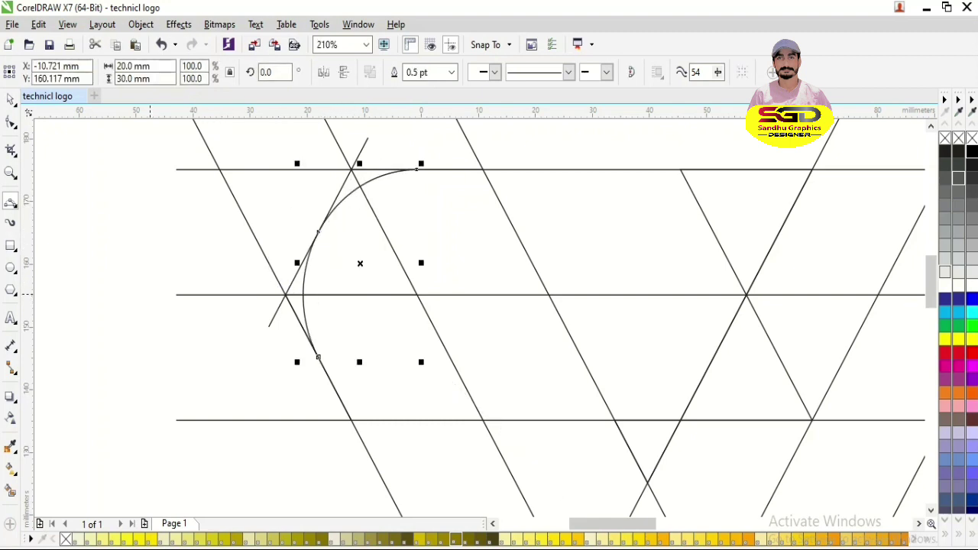
{"action": "left_click", "coordinate": [231, 321]}
{"action": "key", "text": "space"}
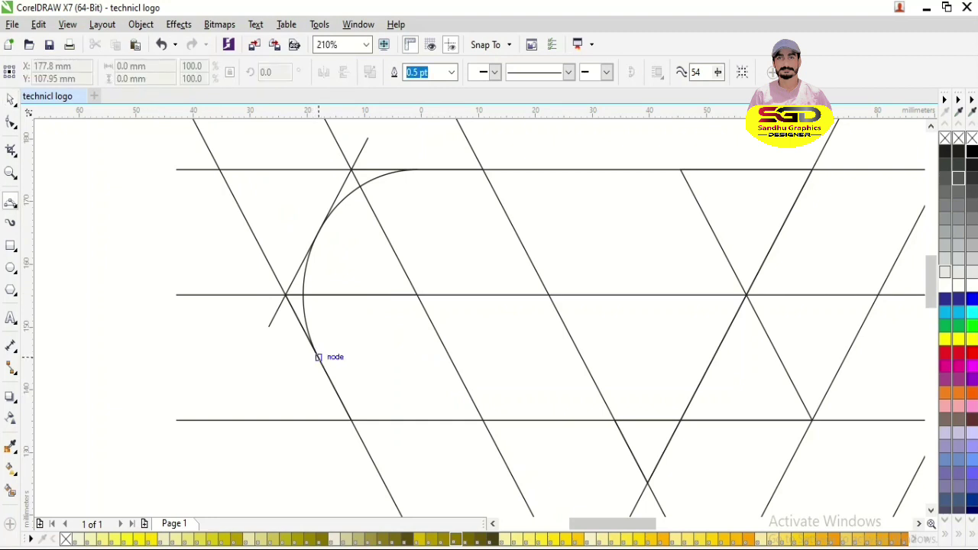
{"action": "left_click_drag", "start_coordinate": [318, 356], "coordinate": [354, 294]}
{"action": "left_click", "coordinate": [315, 314]}
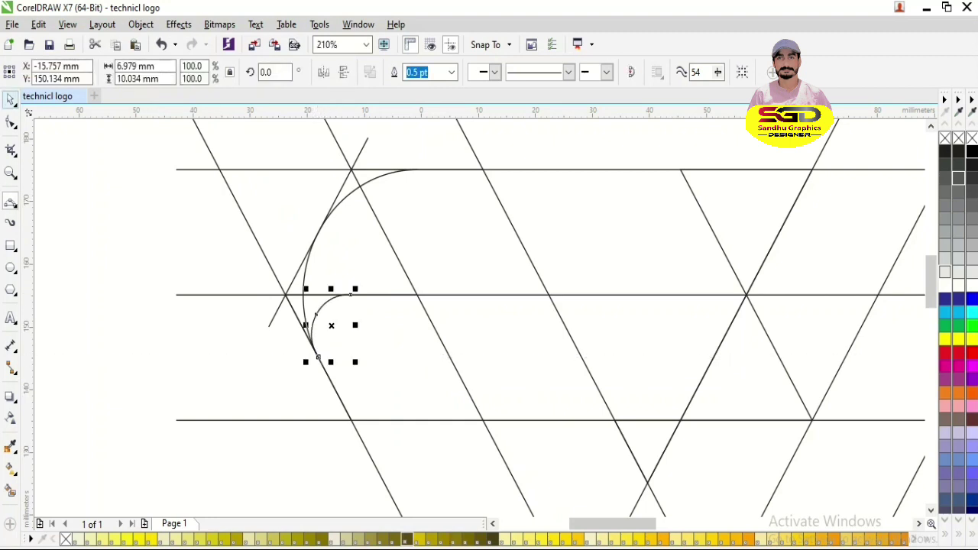
{"action": "key", "text": "ctrl+z"}
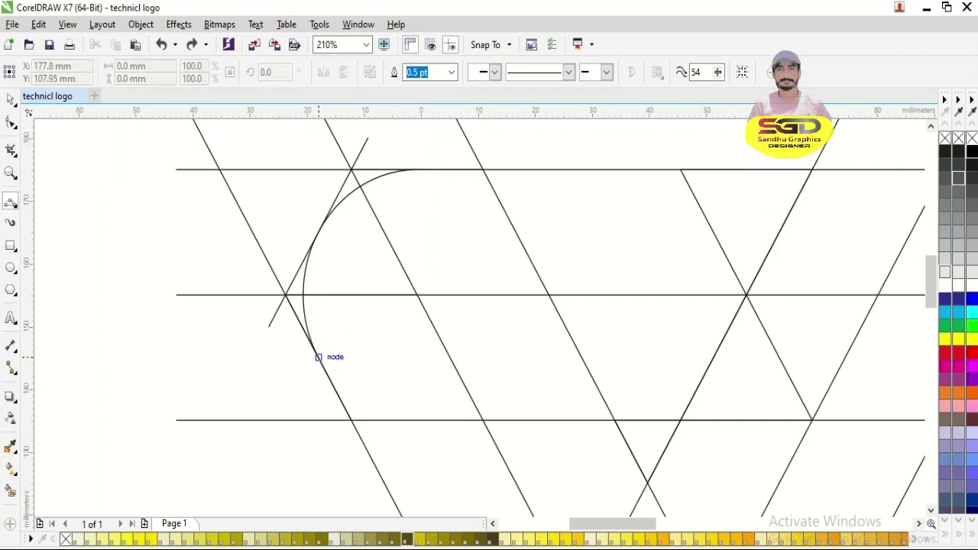
Draw a smaller 3-Point Curve arc about 7 mm wide and 10 mm high from the large arc's lower end to the middle guide
{"action": "left_click_drag", "start_coordinate": [340, 322], "coordinate": [324, 307]}
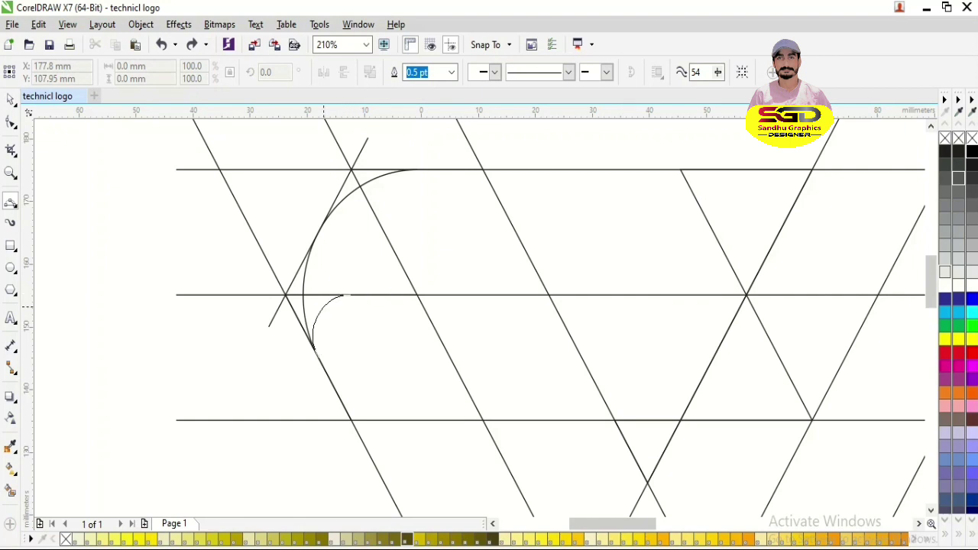
{"action": "left_click", "coordinate": [321, 312]}
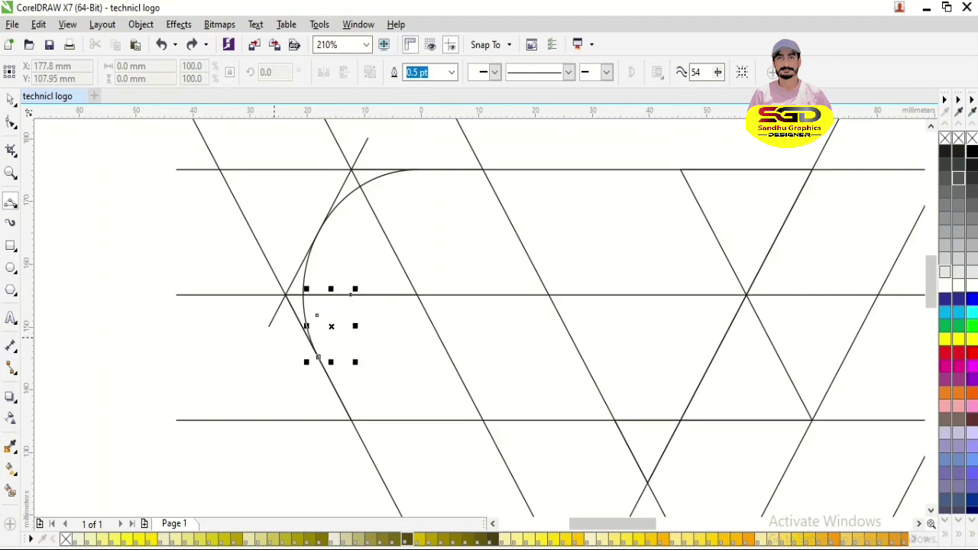
{"action": "key", "text": "space"}
{"action": "left_click", "coordinate": [198, 345]}
{"action": "scroll", "coordinate": [199, 344], "scroll_direction": "down", "scroll_amount": 2}
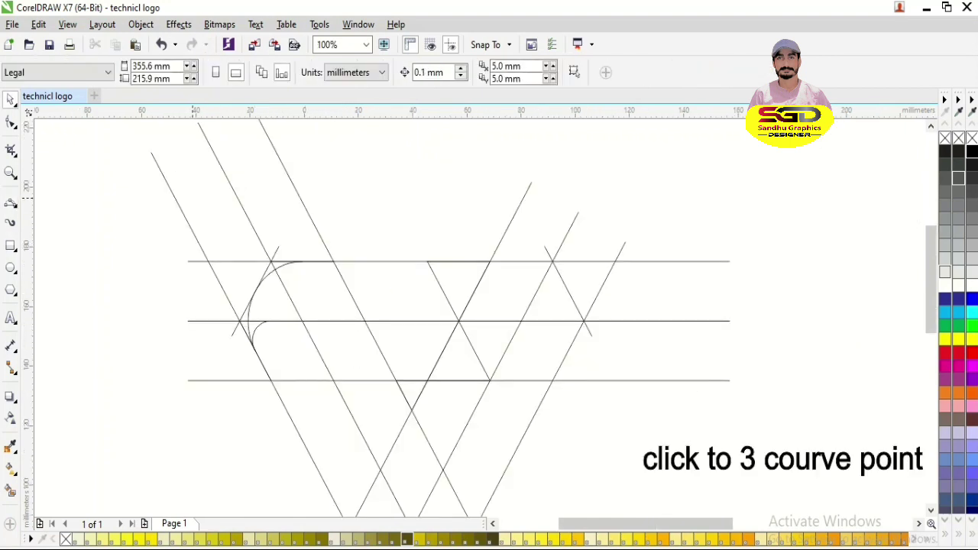
{"action": "key", "text": "F2"}
{"action": "left_click_drag", "start_coordinate": [193, 199], "coordinate": [747, 441]}
{"action": "scroll", "coordinate": [755, 442], "scroll_direction": "down", "scroll_amount": 2}
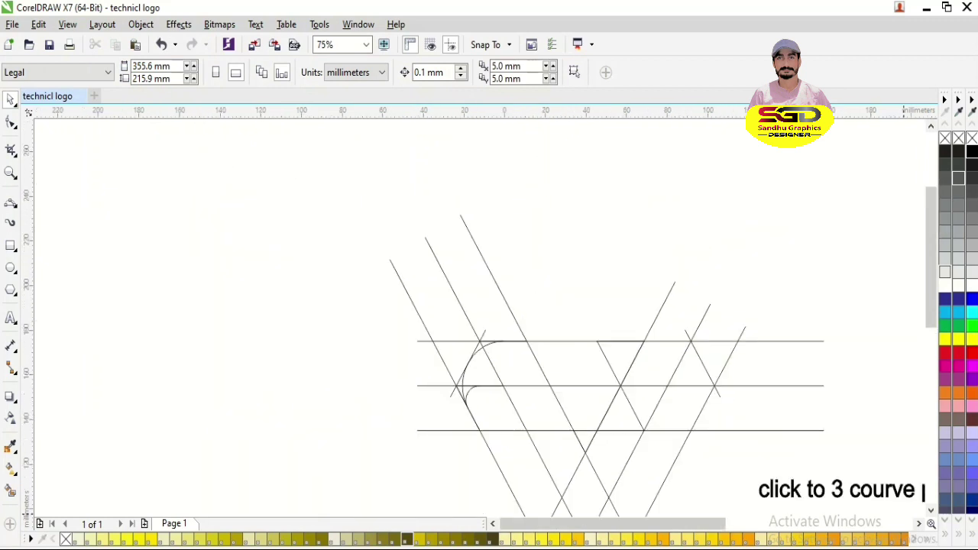
Replace the caption's text with two lines, "ctrl all" and "group"
{"action": "left_click", "coordinate": [919, 524]}
{"action": "left_click", "coordinate": [919, 524]}
{"action": "left_click", "coordinate": [931, 511]}
{"action": "left_click", "coordinate": [931, 510]}
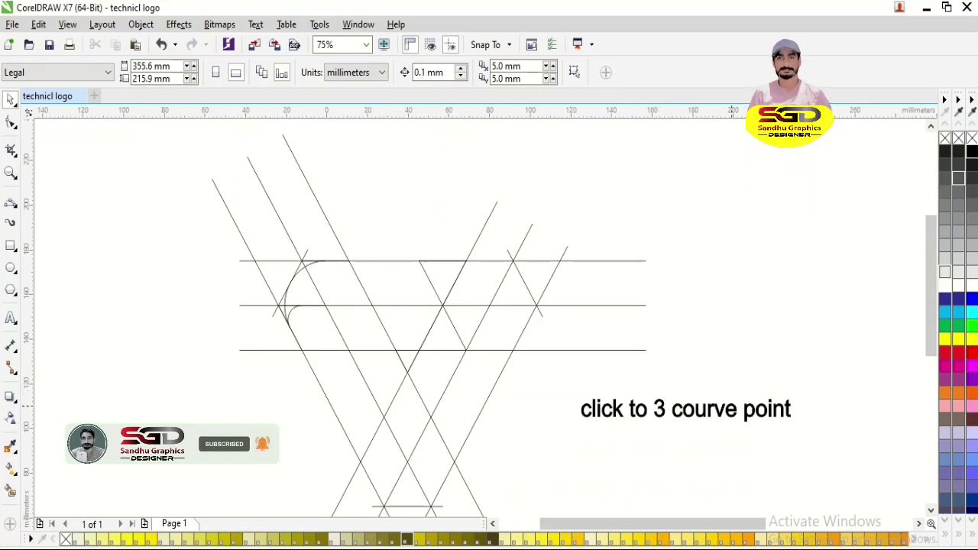
{"action": "double_click", "coordinate": [732, 407]}
{"action": "triple_click", "coordinate": [731, 406]}
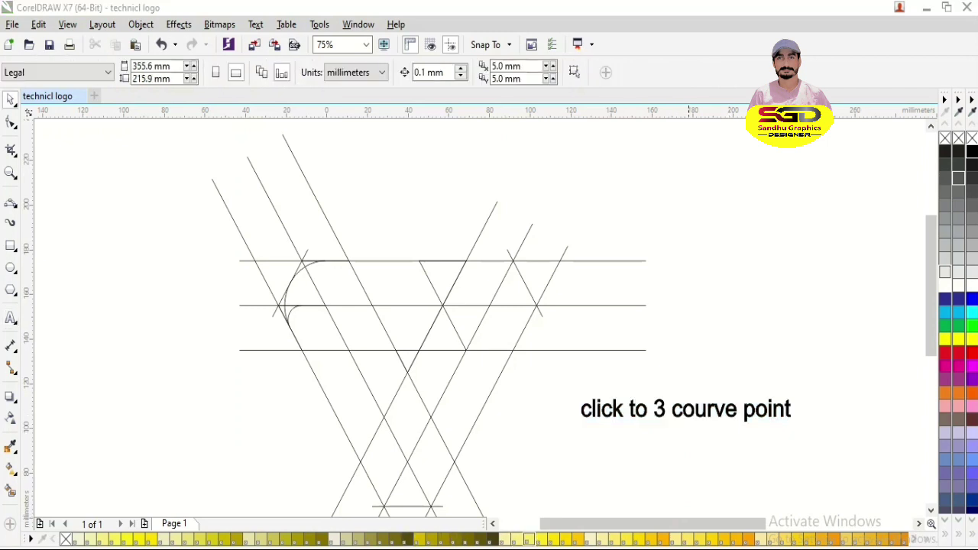
{"action": "double_click", "coordinate": [685, 411]}
{"action": "key", "text": "ctrl+a"}
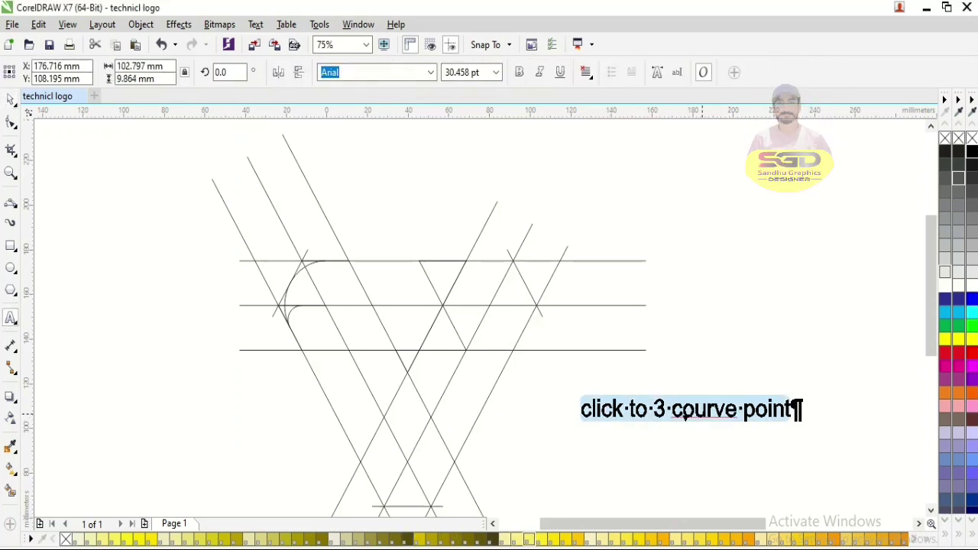
{"action": "type", "text": "trl alt"}
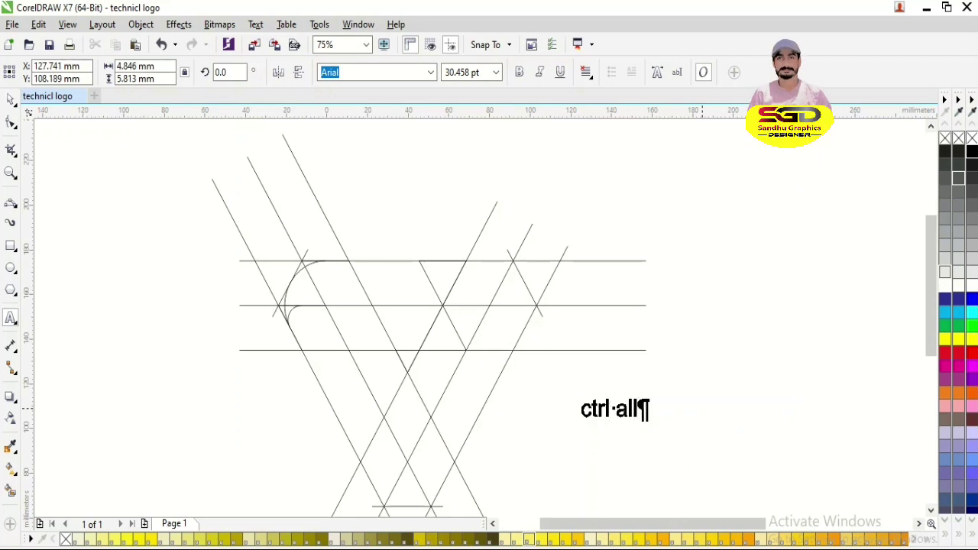
{"action": "key", "text": "ctrl+space"}
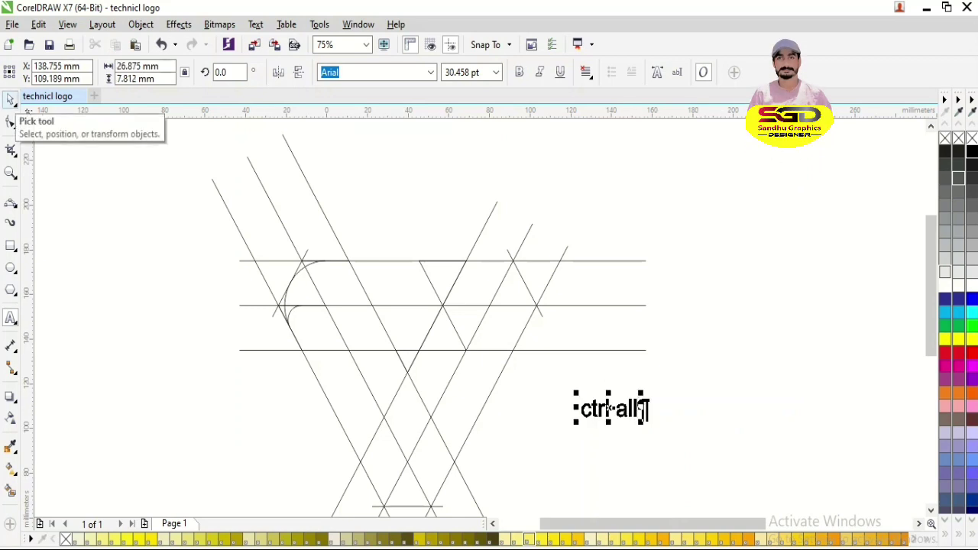
{"action": "key", "text": "Return"}
{"action": "type", "text": "gropu"}
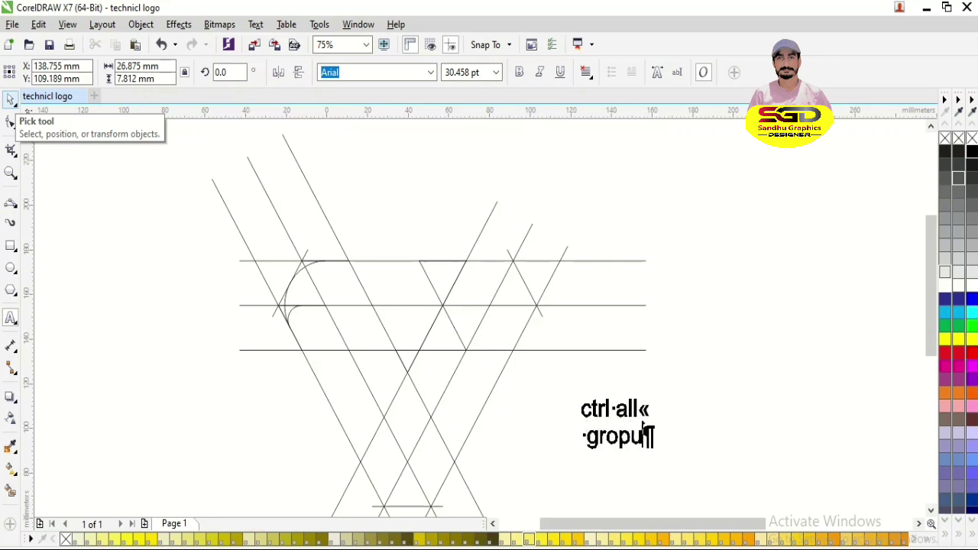
{"action": "key", "text": "BackSpace"}
{"action": "key", "text": "BackSpace"}
{"action": "type", "text": "u"}
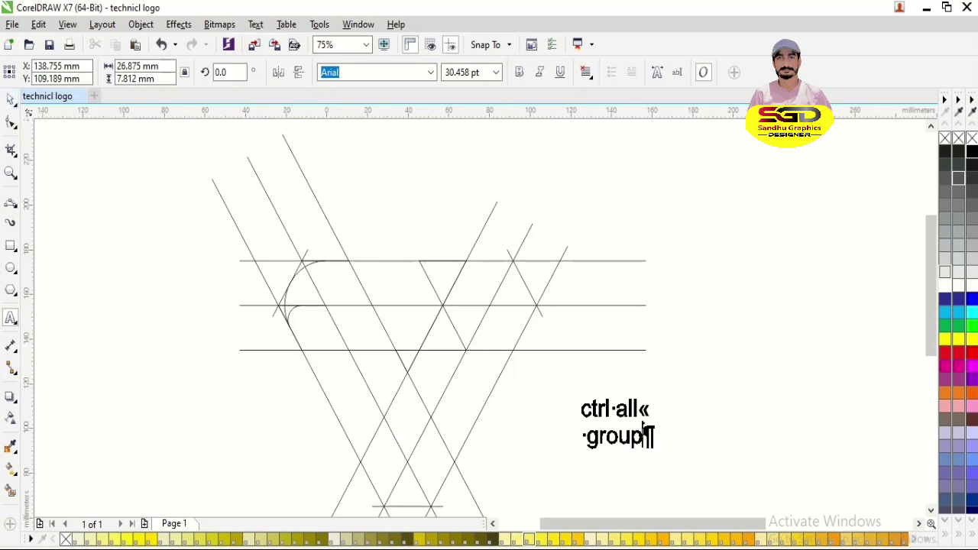
Widen the caption's line spacing and place it farther from the line work at about 33 pt
{"action": "left_click", "coordinate": [10, 122]}
{"action": "left_click_drag", "start_coordinate": [577, 454], "coordinate": [574, 464]}
{"action": "left_click", "coordinate": [650, 445]}
{"action": "key", "text": "space"}
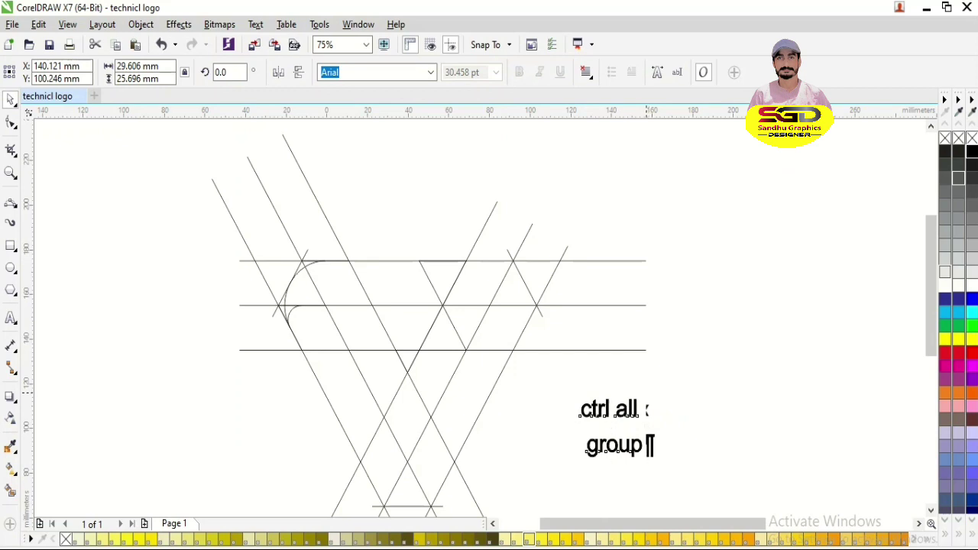
{"action": "left_click_drag", "start_coordinate": [646, 394], "coordinate": [722, 409]}
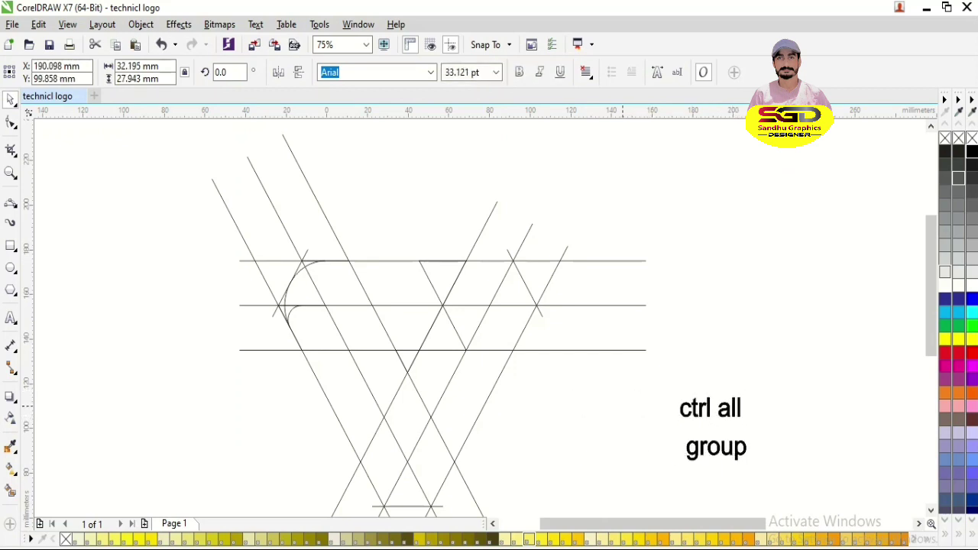
{"action": "key", "text": "Escape"}
{"action": "key", "text": "ctrl+a"}
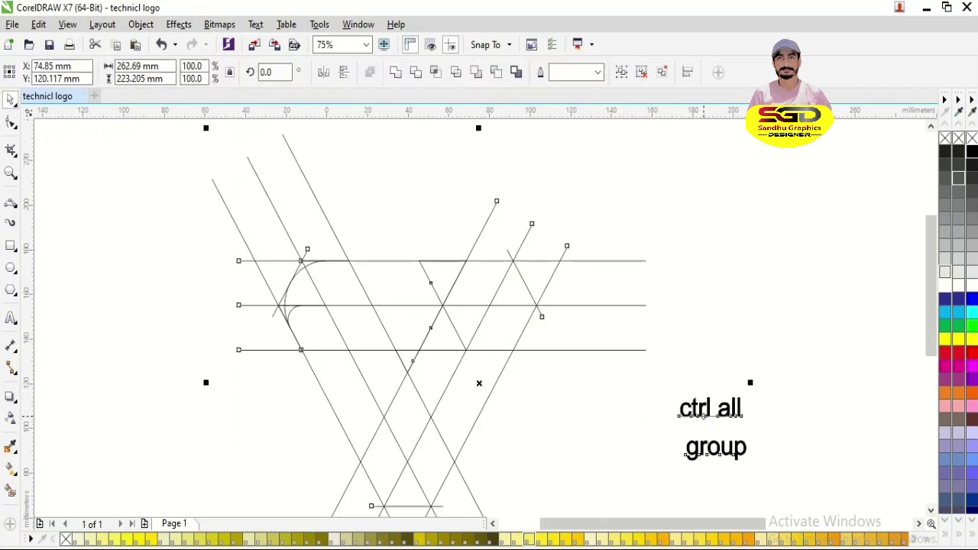
{"action": "left_click", "coordinate": [705, 408], "text": "shift"}
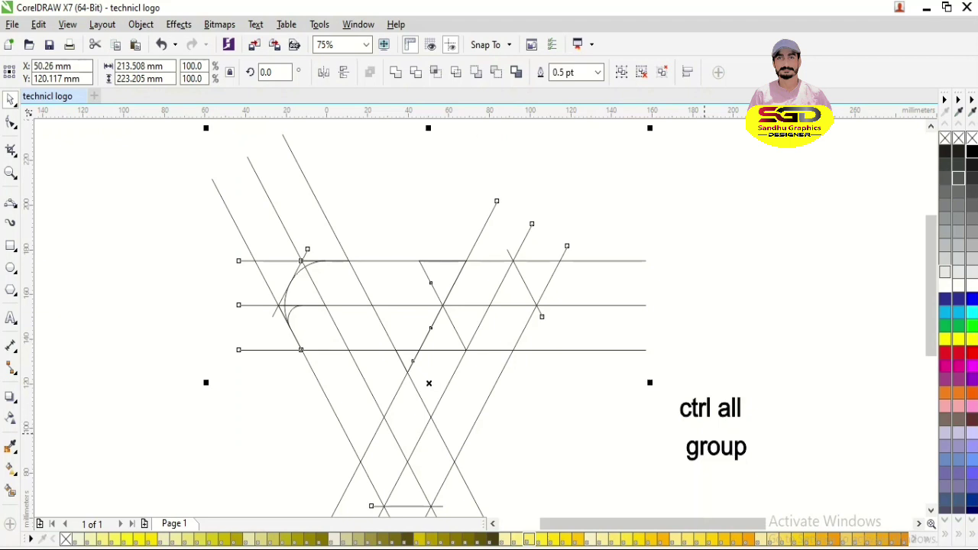
{"action": "key", "text": "Escape"}
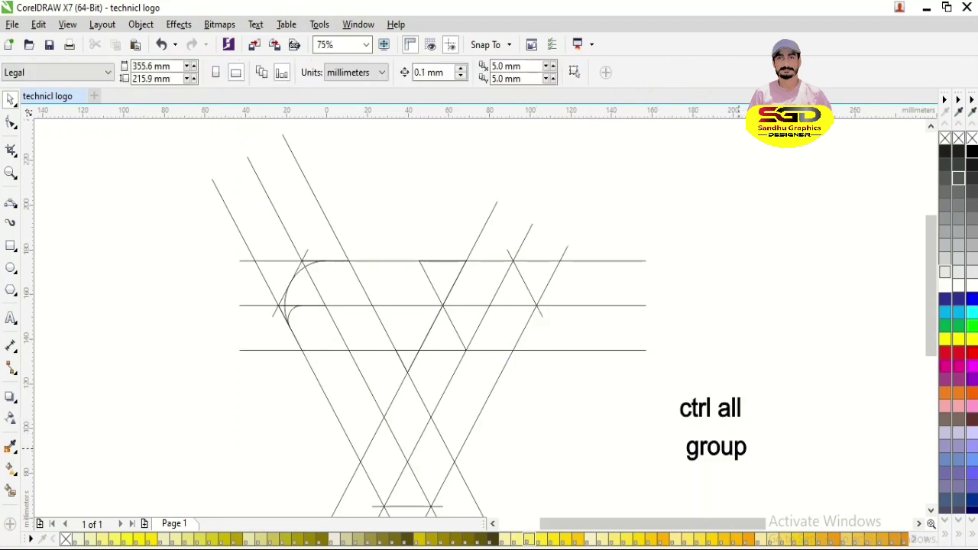
Replace the two-line caption with "click to smart fill tool"
{"action": "left_click", "coordinate": [739, 450]}
{"action": "double_click", "coordinate": [739, 452]}
{"action": "key", "text": "ctrl+a"}
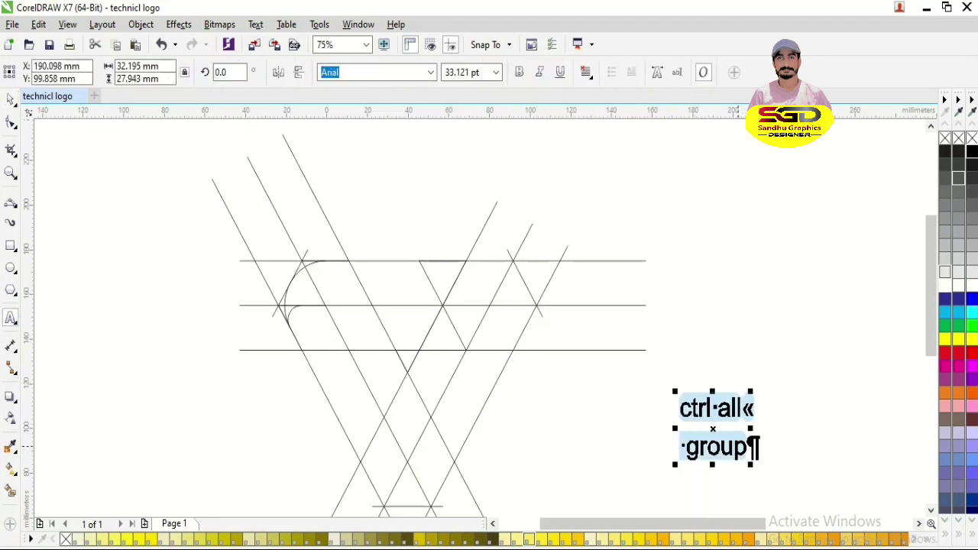
{"action": "type", "text": "click to"}
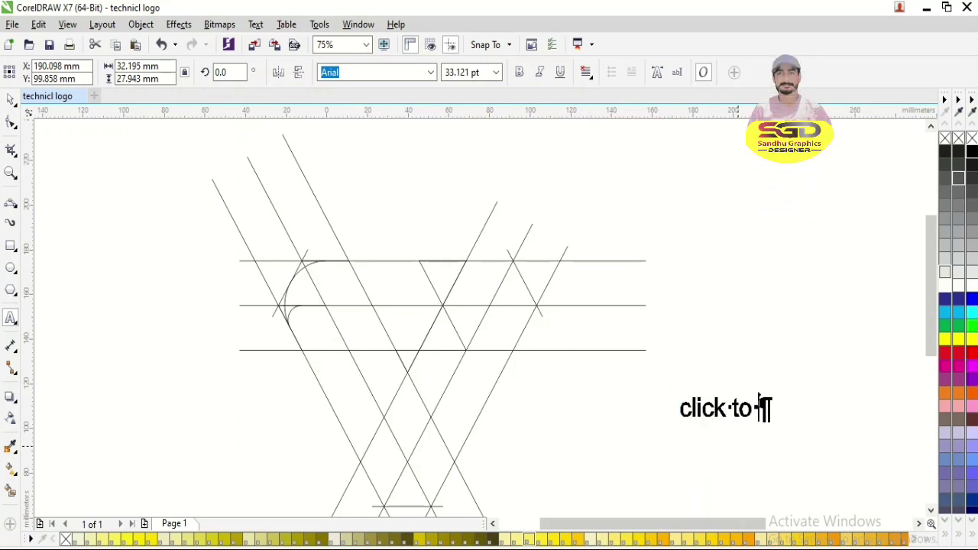
{"action": "type", "text": " smart fill"}
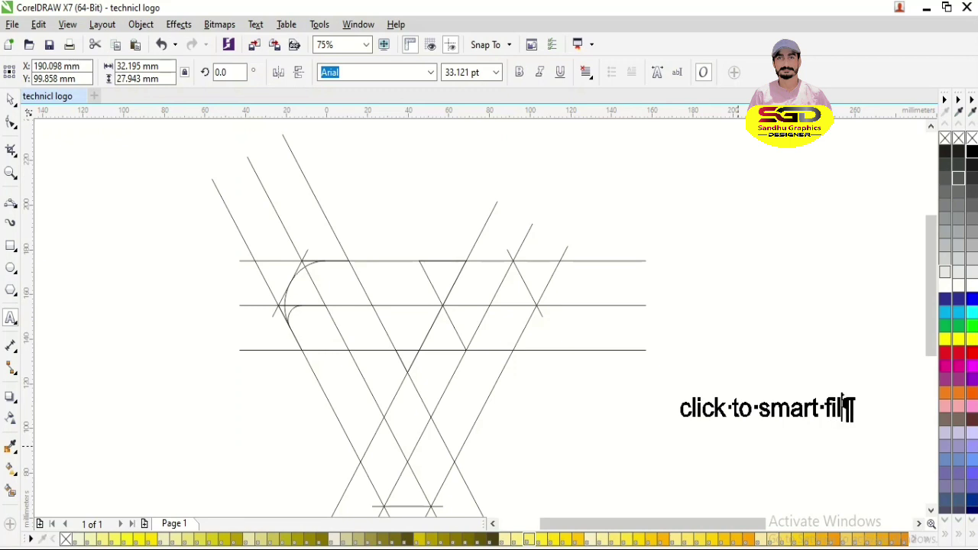
{"action": "type", "text": " tool"}
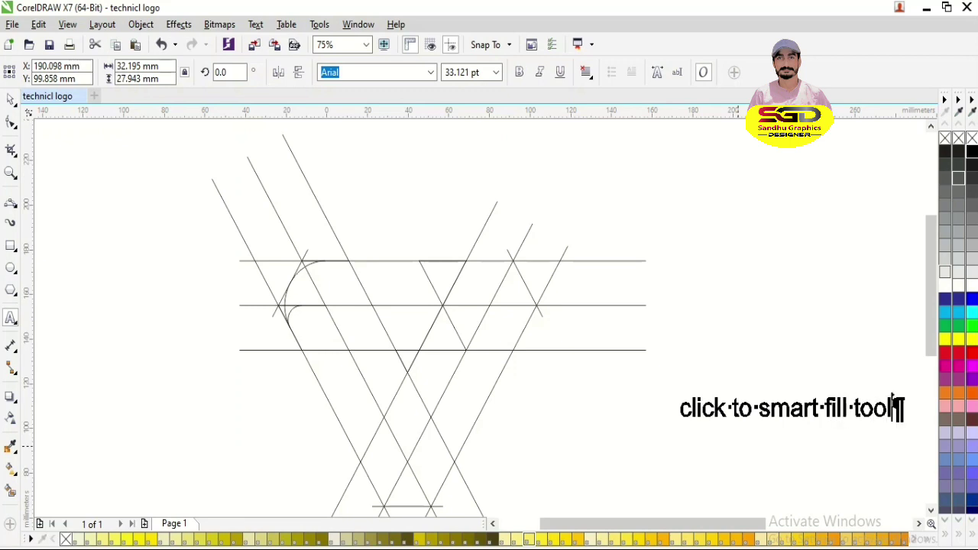
{"action": "left_click", "coordinate": [10, 99]}
{"action": "left_click", "coordinate": [107, 184]}
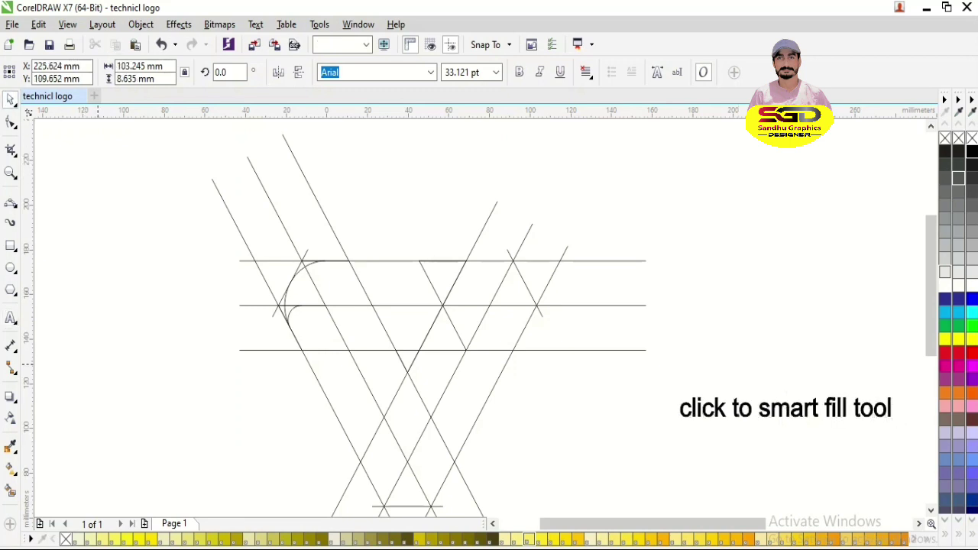
Smart-fill the parallelogram between the upper and middle guides, beside the short traced top line, with gray
{"action": "left_click", "coordinate": [11, 491]}
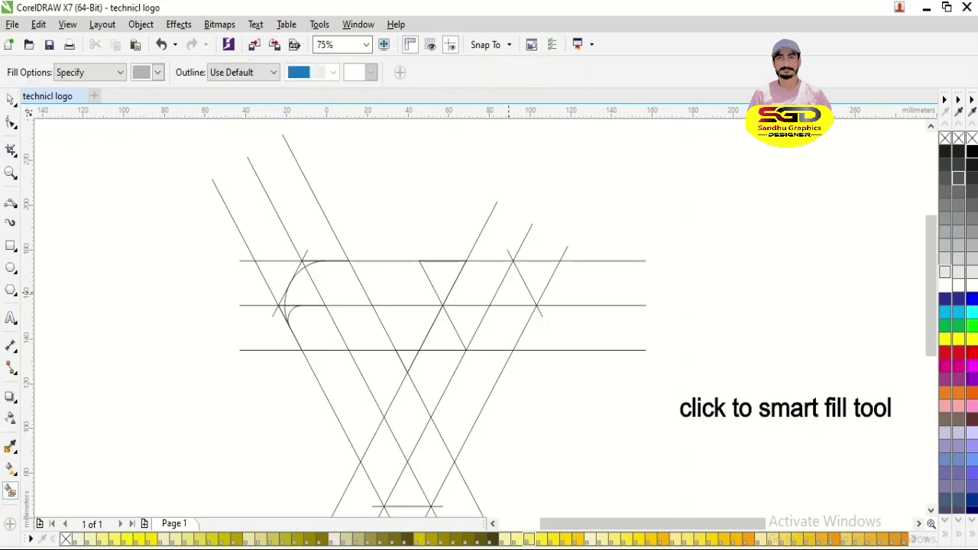
{"action": "left_click", "coordinate": [478, 283]}
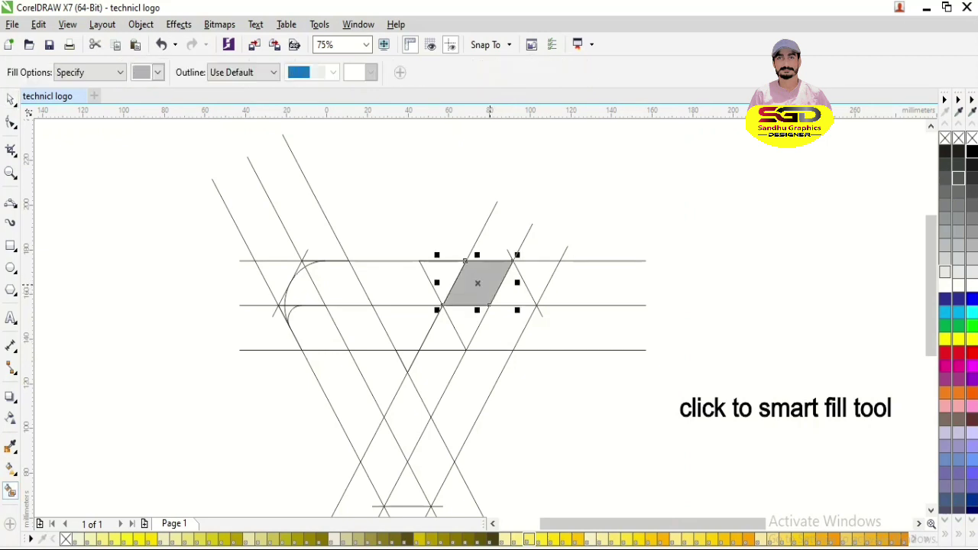
{"action": "key", "text": "space"}
Move the gray parallelogram's rotation centre to its lower-right corner and rotate a copy by 120° below it
{"action": "left_click", "coordinate": [477, 284]}
{"action": "key", "text": "F2"}
{"action": "mouse_move", "coordinate": [260, 230]}
{"action": "left_mouse_down"}
{"action": "mouse_move", "coordinate": [766, 422]}
{"action": "mouse_move", "coordinate": [871, 449]}
{"action": "left_mouse_up"}
{"action": "left_click_drag", "start_coordinate": [352, 238], "coordinate": [369, 269]}
{"action": "left_click_drag", "start_coordinate": [408, 199], "coordinate": [299, 269]}
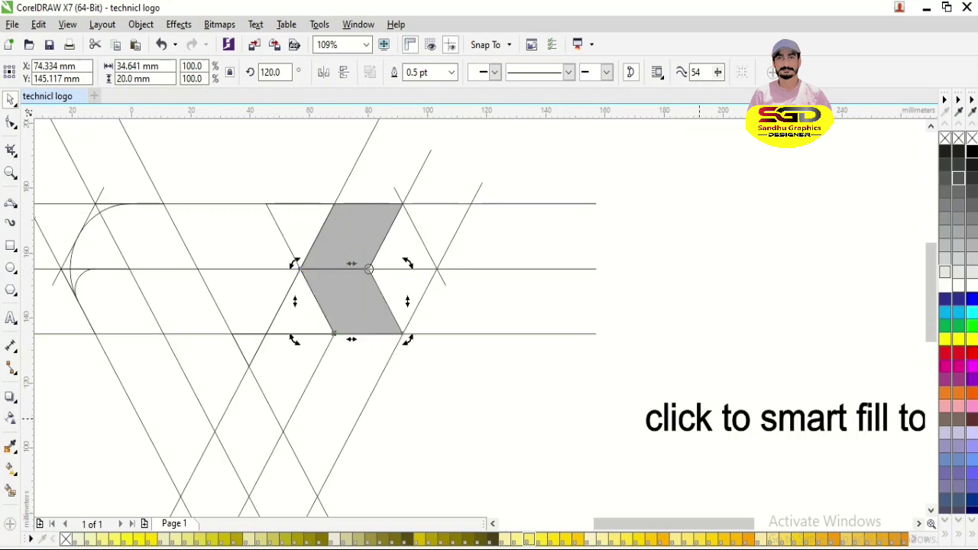
Move the caption closer to the line work and replace its text with "120 degree rotate"
{"action": "left_click_drag", "start_coordinate": [699, 419], "coordinate": [505, 419]}
{"action": "double_click", "coordinate": [506, 418]}
{"action": "key", "text": "ctrl+a"}
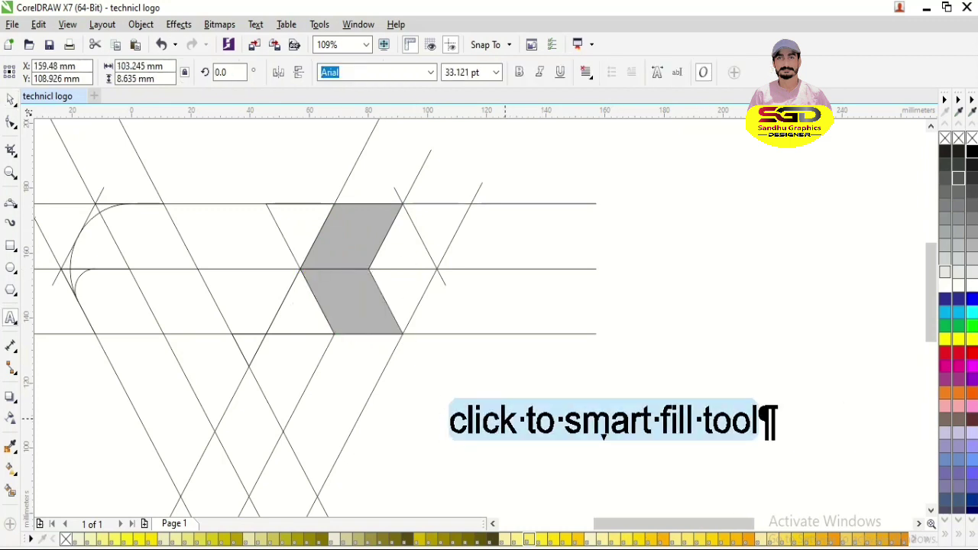
{"action": "type", "text": "120"}
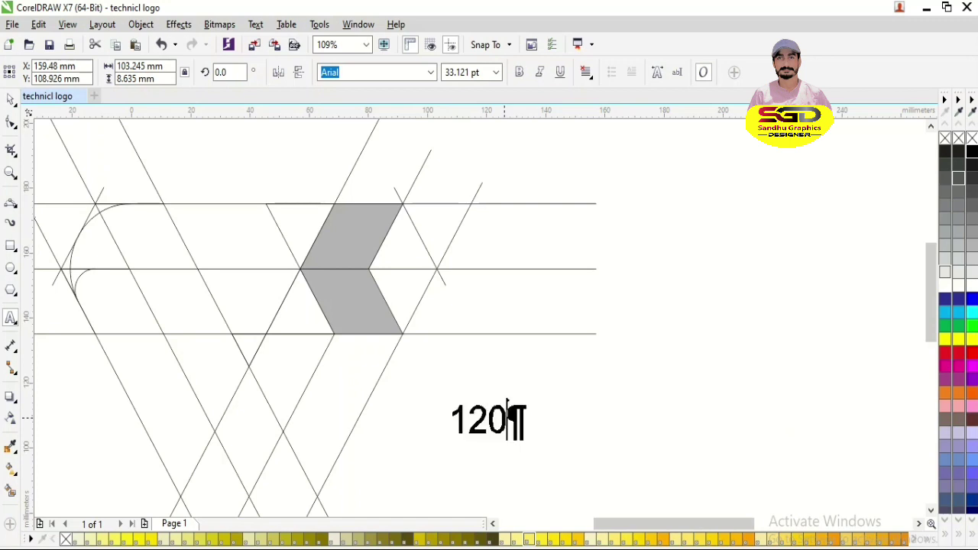
{"action": "type", "text": " degree rotate"}
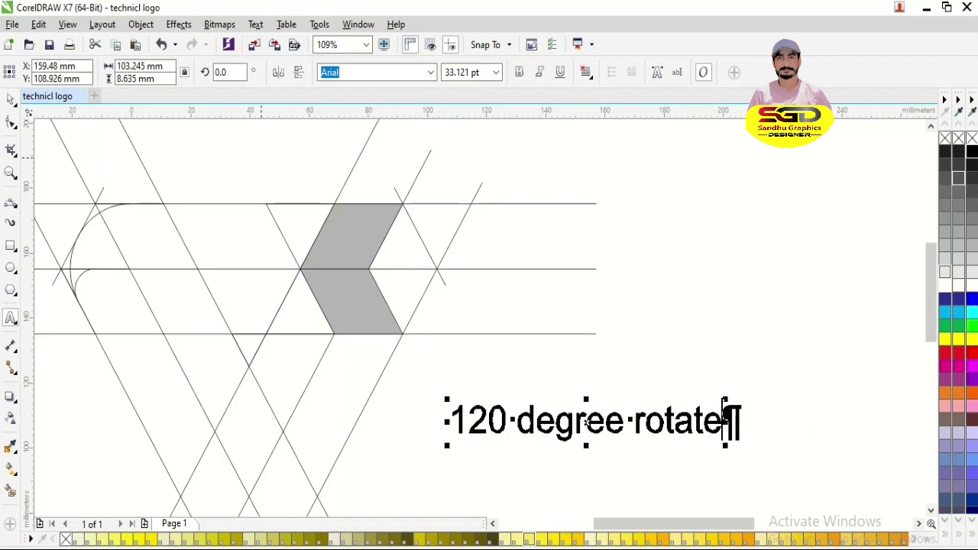
{"action": "left_click", "coordinate": [10, 99]}
Delete the lower rotated copy and rotate a fresh copy of the gray parallelogram 120° about its lower-right corner
{"action": "left_click", "coordinate": [348, 294]}
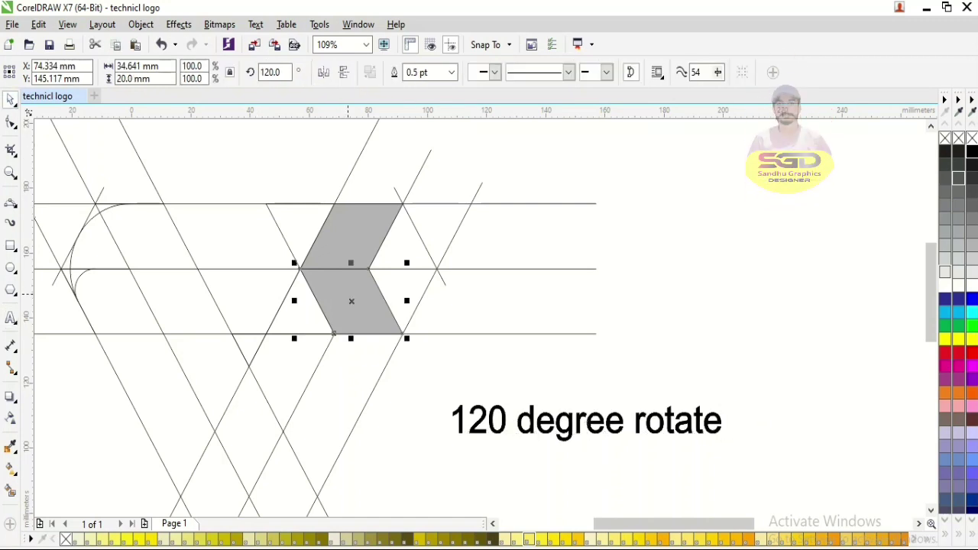
{"action": "key", "text": "Delete"}
{"action": "left_click", "coordinate": [399, 203]}
{"action": "left_click", "coordinate": [399, 204]}
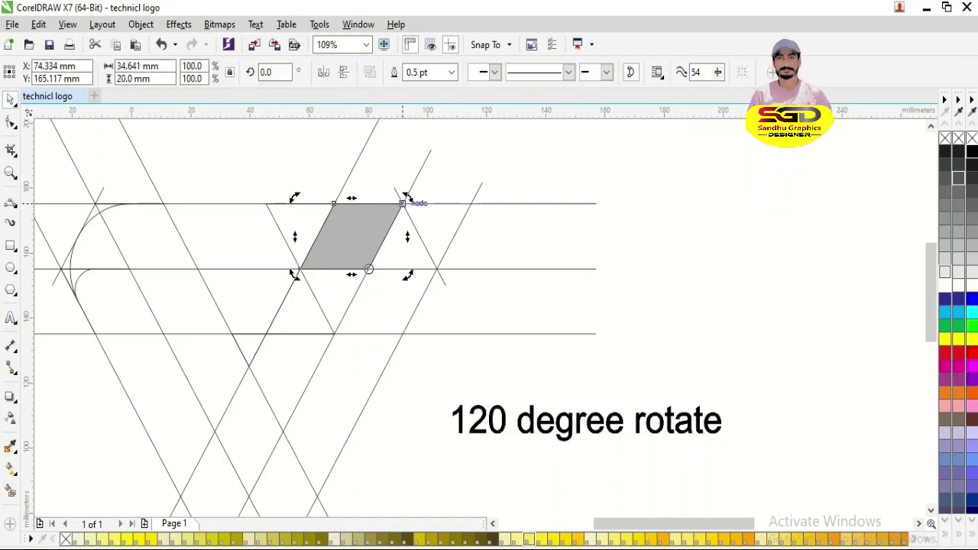
{"action": "left_click_drag", "start_coordinate": [405, 197], "coordinate": [318, 269]}
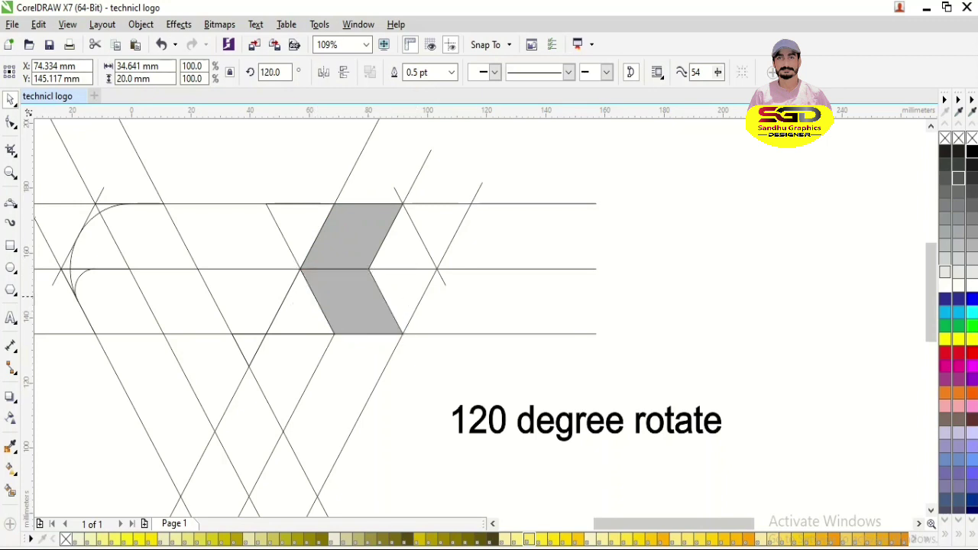
Repeat the 120° rotated copy to complete the hexagon and fill the new rhombus with black
{"action": "key", "text": "ctrl+r"}
{"action": "key", "text": "Escape"}
{"action": "left_click", "coordinate": [416, 298]}
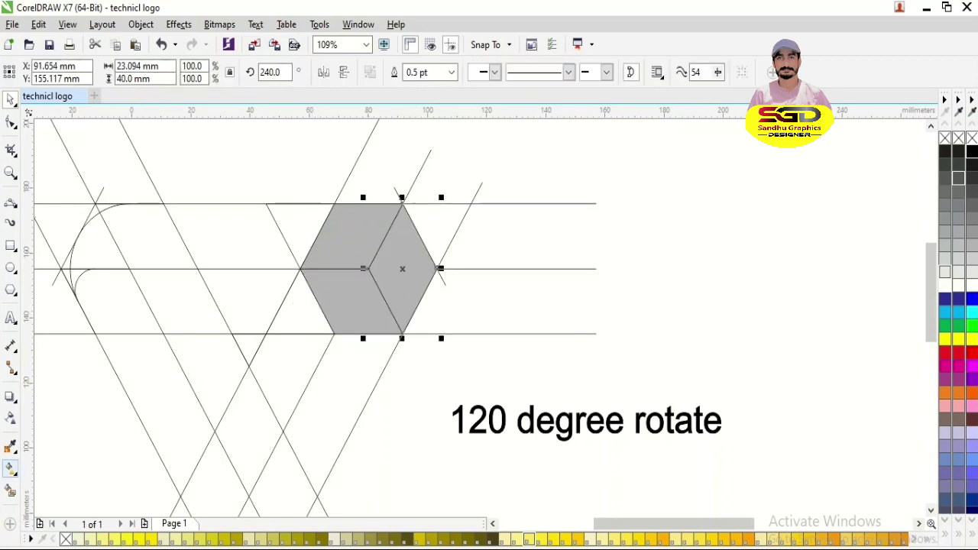
{"action": "key", "text": "Escape"}
{"action": "left_click", "coordinate": [10, 99]}
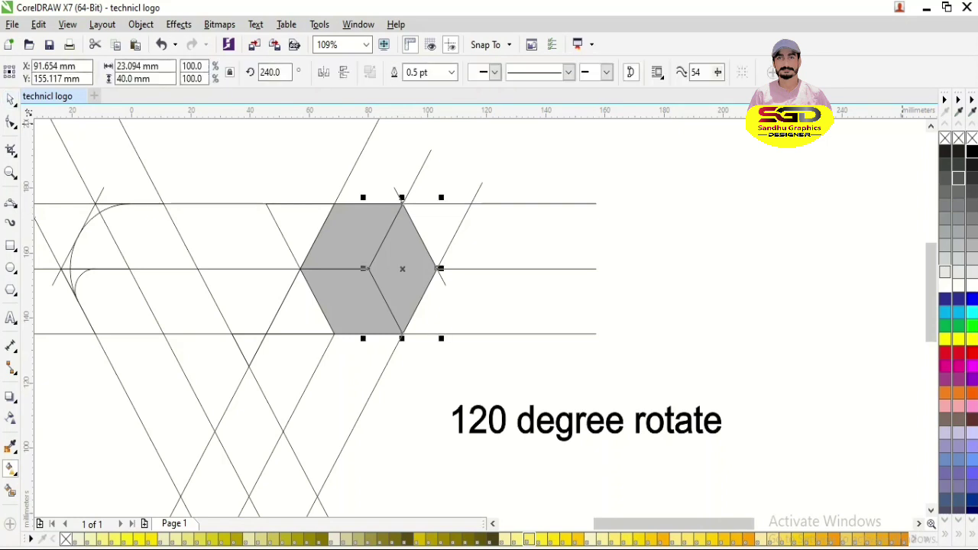
{"action": "left_click", "coordinate": [972, 151]}
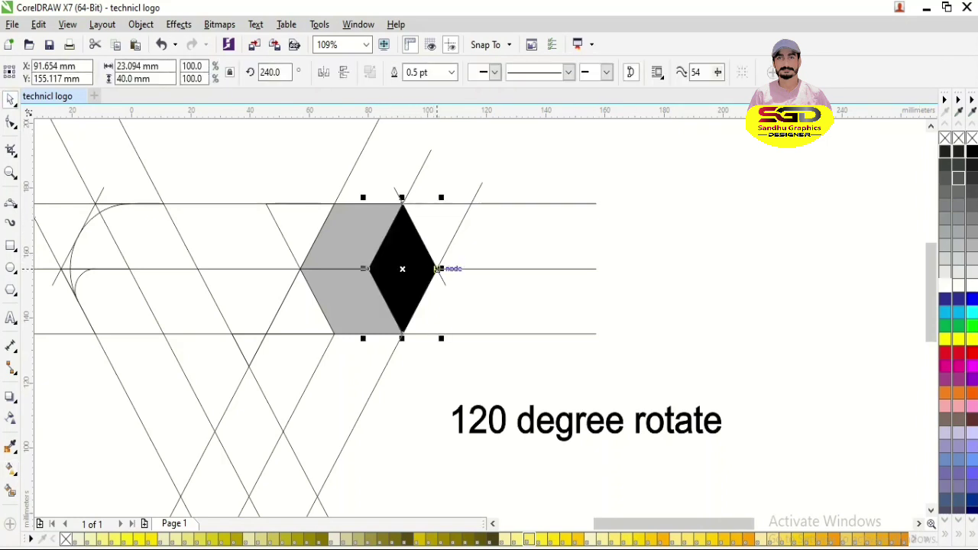
Copy the black rhombus along the middle guide so its right corner meets the hexagon's left corner
{"action": "left_click_drag", "start_coordinate": [438, 269], "coordinate": [299, 269]}
{"action": "key", "text": "ctrl+z"}
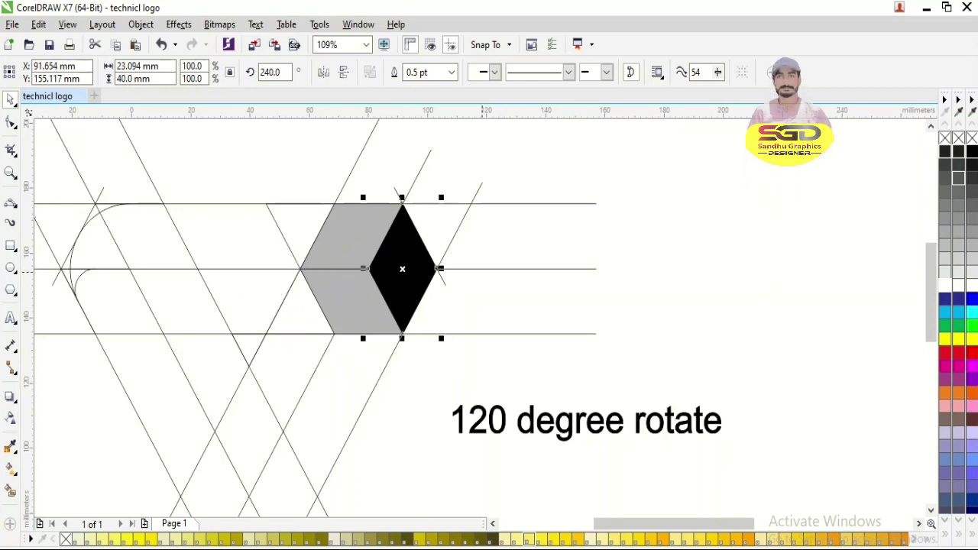
{"action": "left_click_drag", "start_coordinate": [439, 268], "coordinate": [299, 268]}
Copy the hexagon's lower gray parallelogram below the lower guide, snap its upper-right corner to the hexagon's lower-left corner, and remove its fill
{"action": "left_click", "coordinate": [368, 268]}
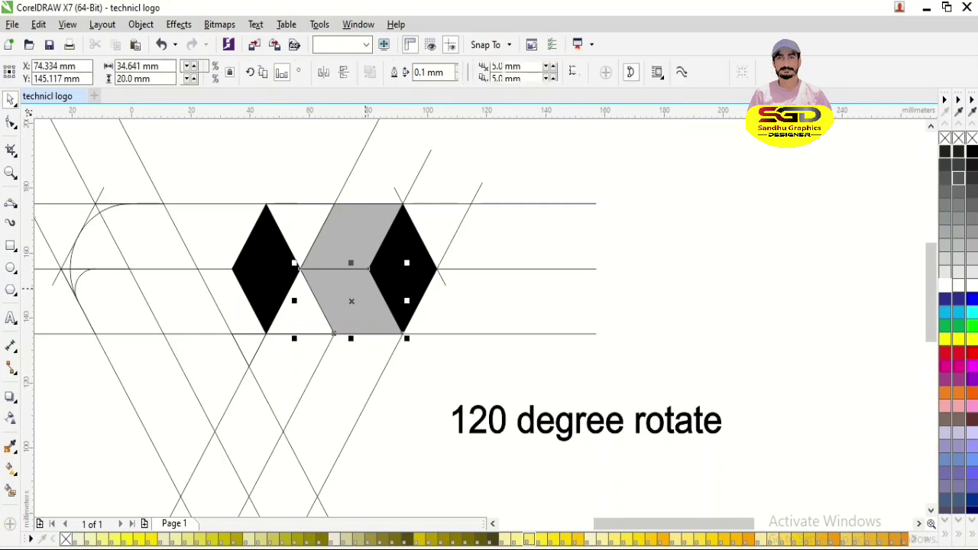
{"action": "left_click_drag", "start_coordinate": [368, 269], "coordinate": [332, 337]}
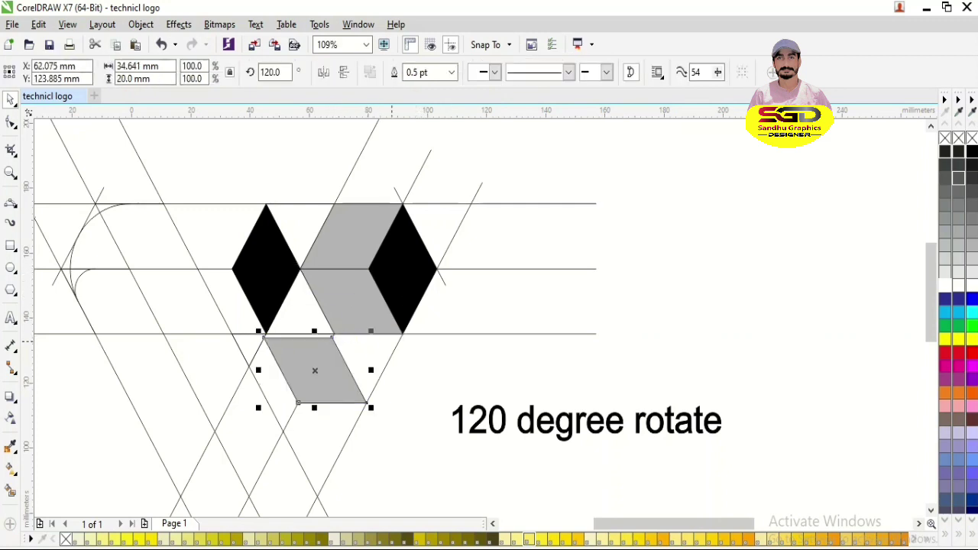
{"action": "scroll", "coordinate": [284, 348], "scroll_direction": "up", "scroll_amount": 2}
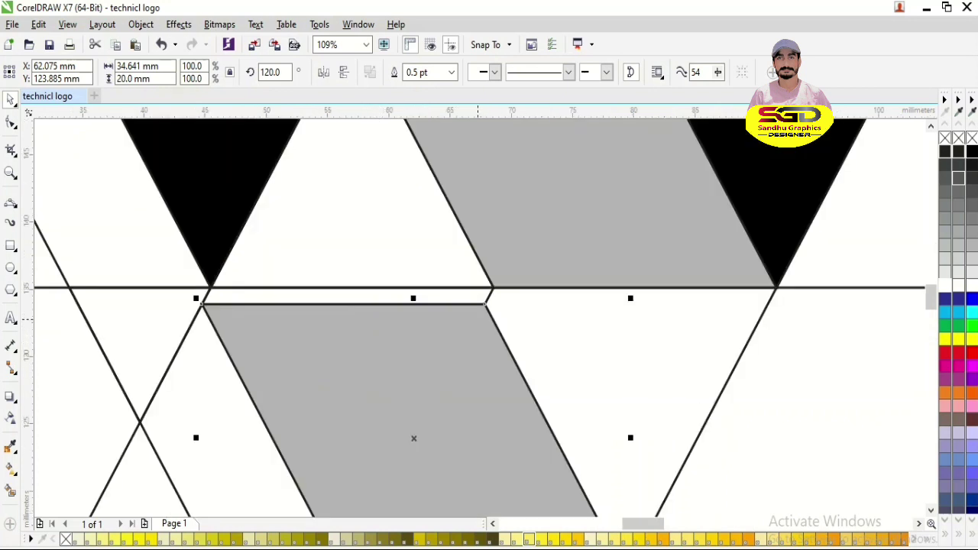
{"action": "left_click_drag", "start_coordinate": [485, 304], "coordinate": [494, 288]}
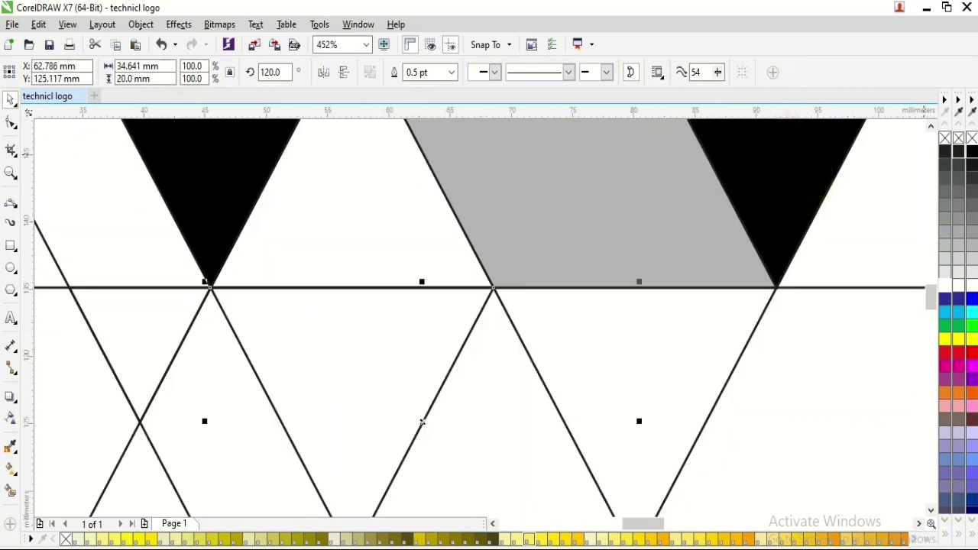
{"action": "key", "text": "Delete"}
Replace the caption text with "click to smart fill tool"
{"action": "scroll", "coordinate": [775, 192], "scroll_direction": "down", "scroll_amount": 3}
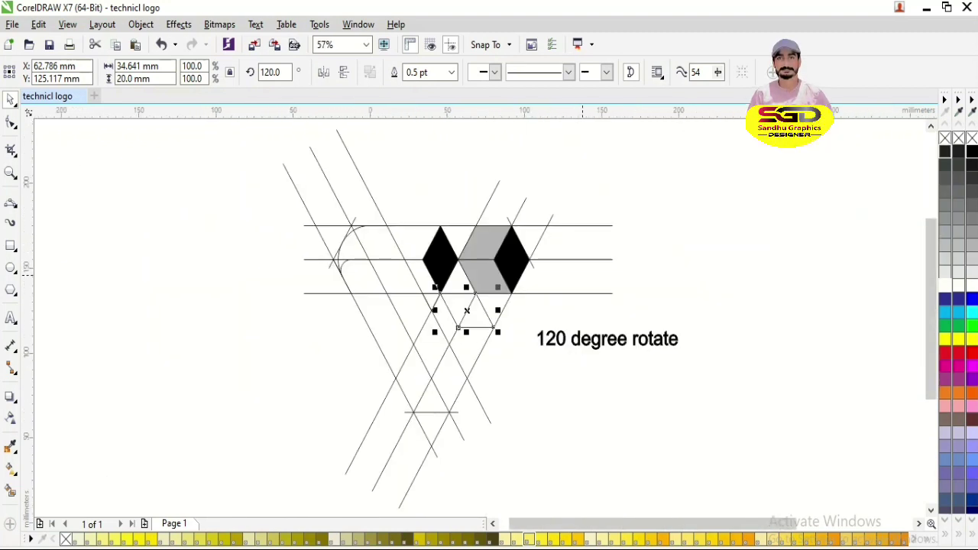
{"action": "left_click_drag", "start_coordinate": [348, 220], "coordinate": [397, 417]}
{"action": "scroll", "coordinate": [568, 322], "scroll_direction": "up", "scroll_amount": 1}
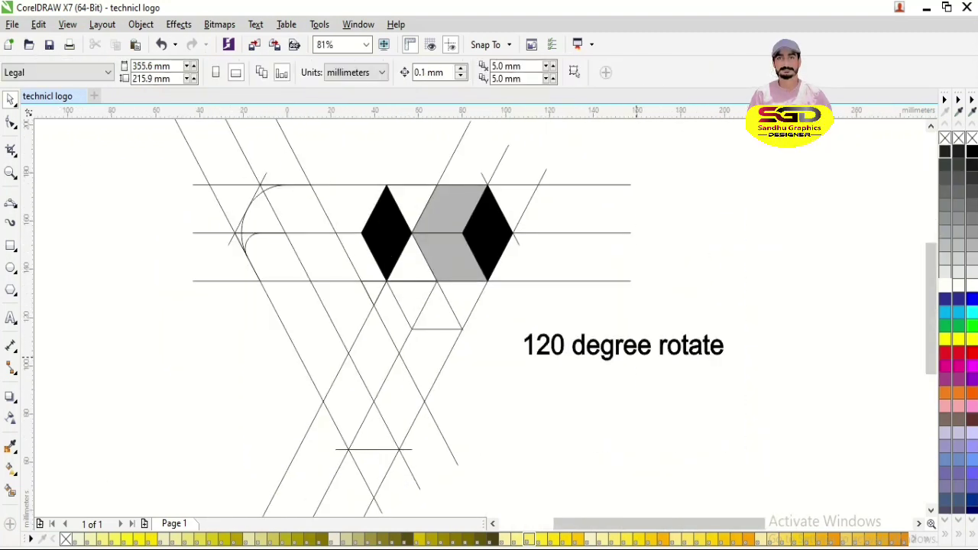
{"action": "left_click", "coordinate": [638, 354]}
{"action": "key", "text": "ctrl+a"}
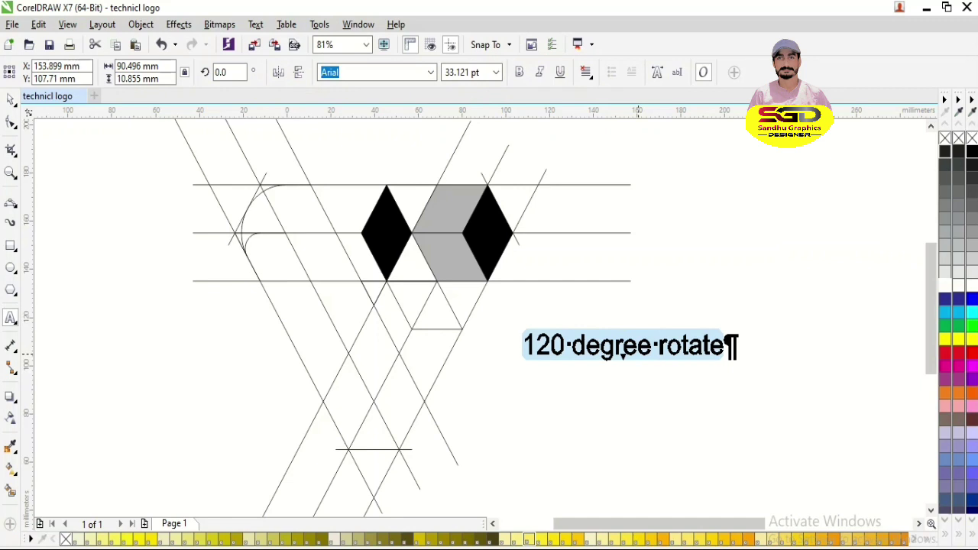
{"action": "type", "text": "click to "}
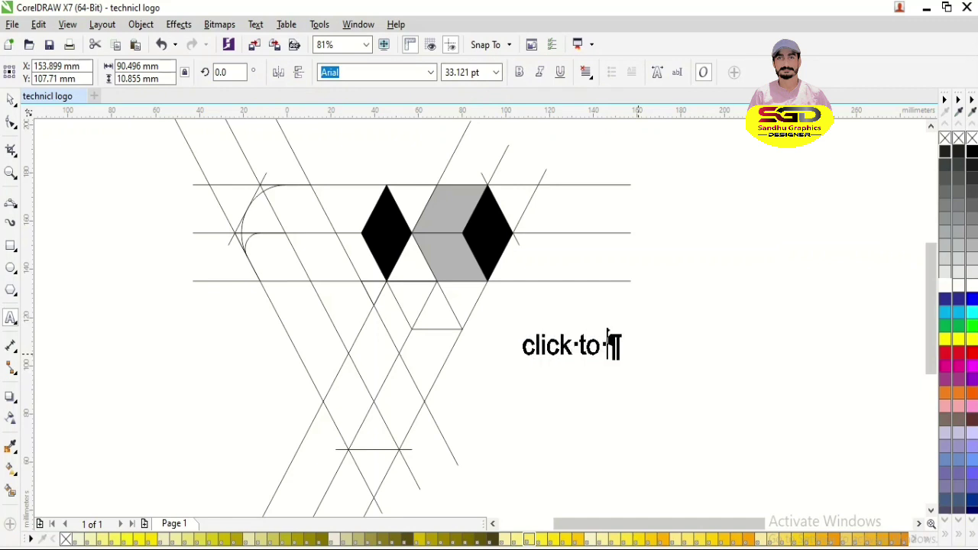
{"action": "type", "text": "smart fill"}
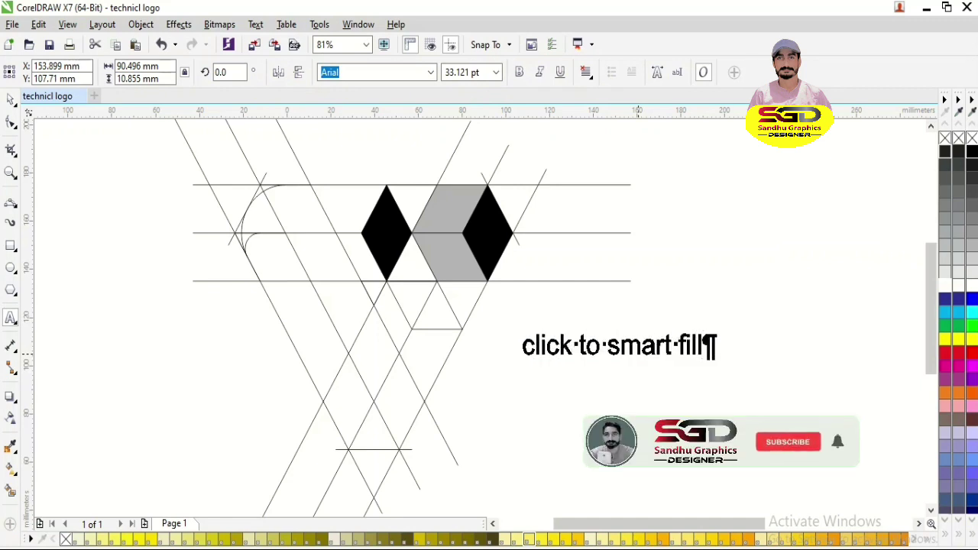
{"action": "type", "text": " tool"}
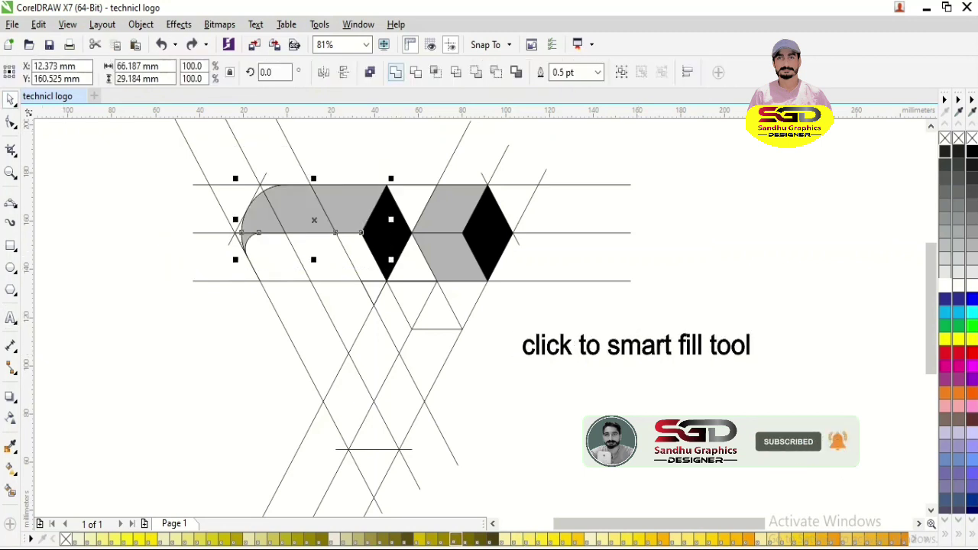
Weld the light gray cells of the rounded upper band into one shape
{"action": "left_click", "coordinate": [395, 72]}
{"action": "left_click", "coordinate": [217, 273]}
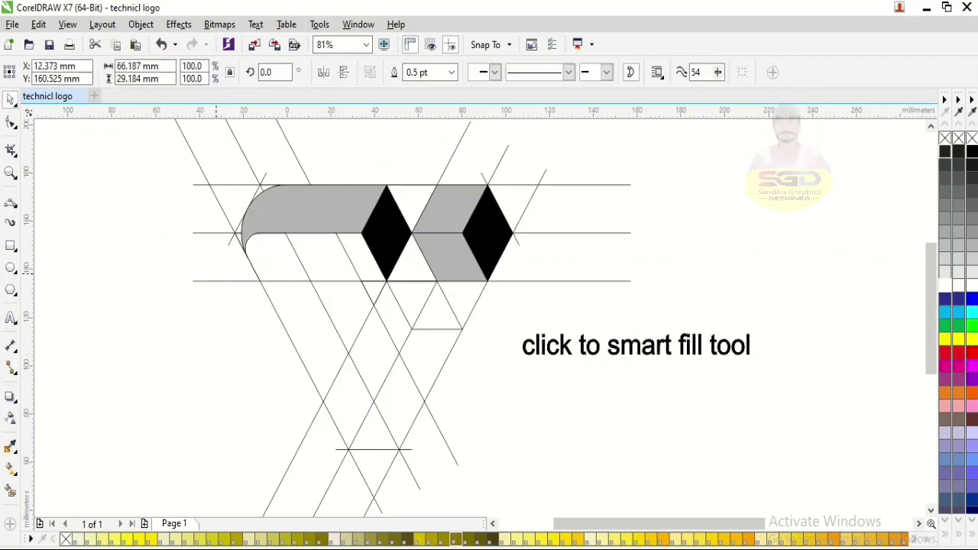
{"action": "left_click", "coordinate": [10, 491]}
{"action": "left_click", "coordinate": [363, 257]}
{"action": "left_click", "coordinate": [322, 257]}
{"action": "left_click", "coordinate": [276, 260]}
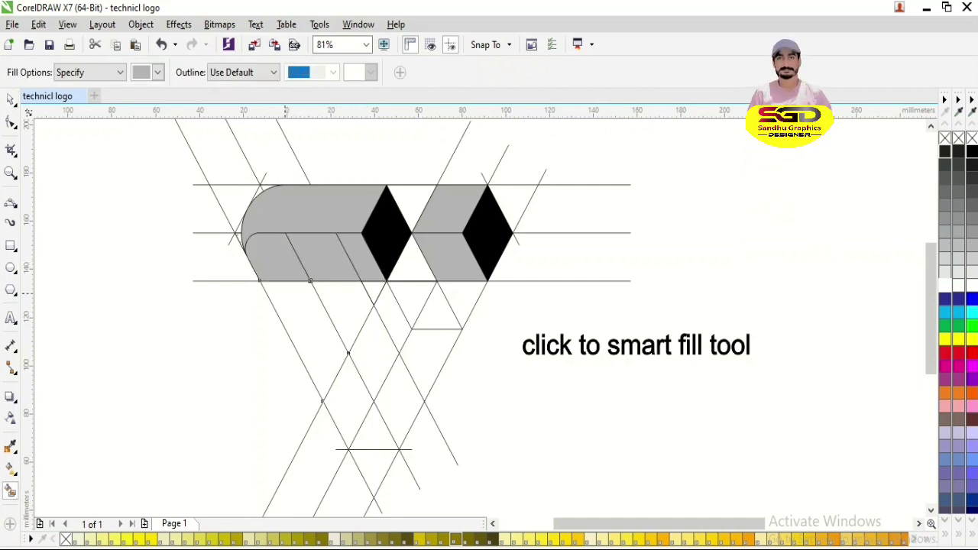
{"action": "left_click", "coordinate": [306, 290]}
{"action": "left_click", "coordinate": [348, 359]}
{"action": "left_click", "coordinate": [374, 405]}
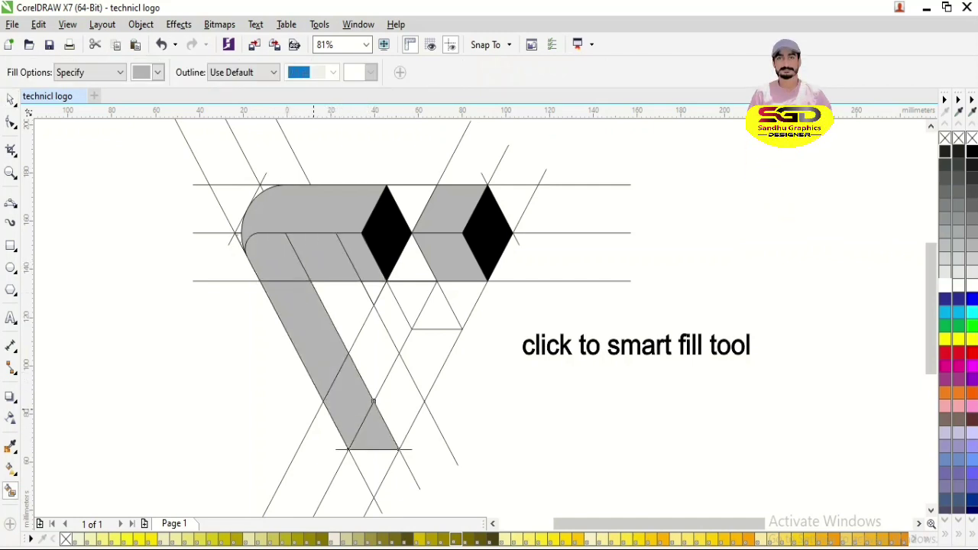
{"action": "left_click", "coordinate": [11, 100]}
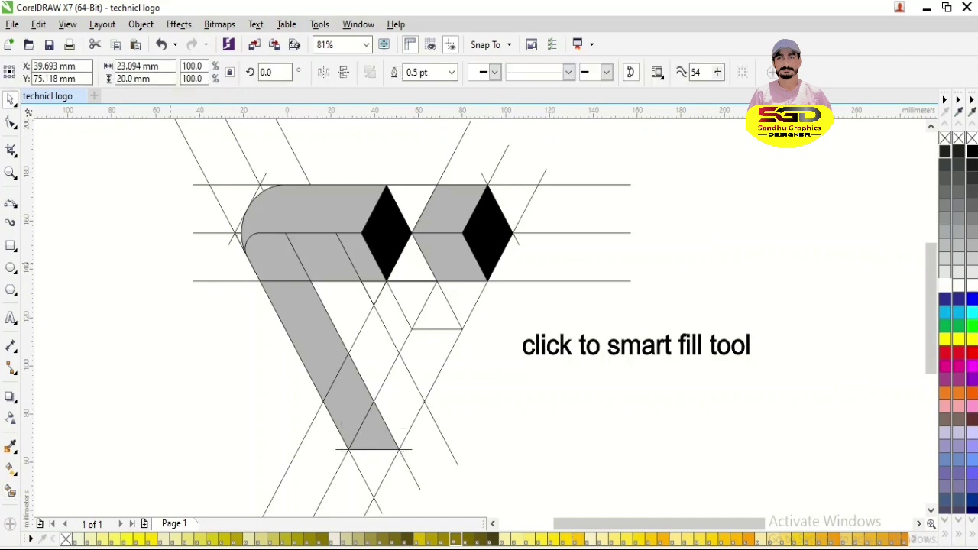
{"action": "left_click", "coordinate": [183, 267]}
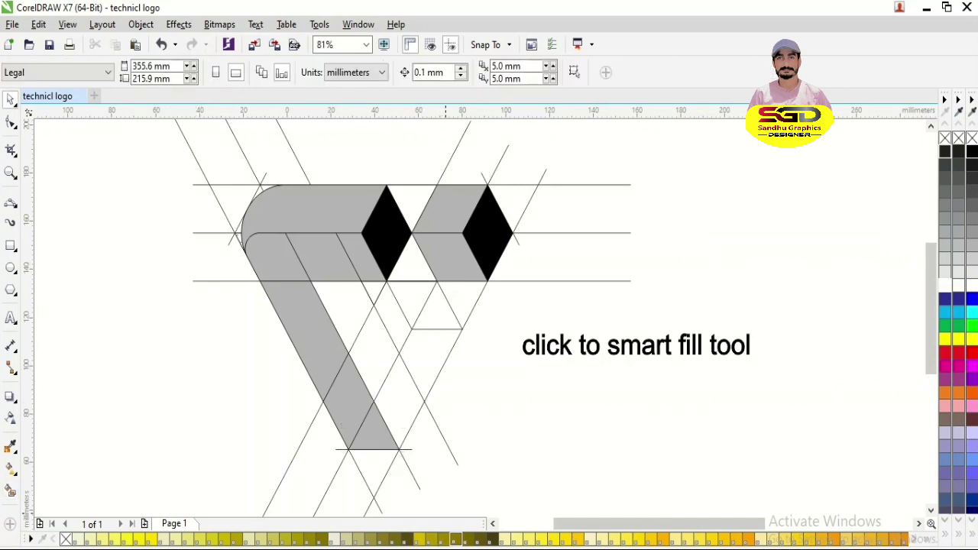
{"action": "key", "text": "ctrl+z"}
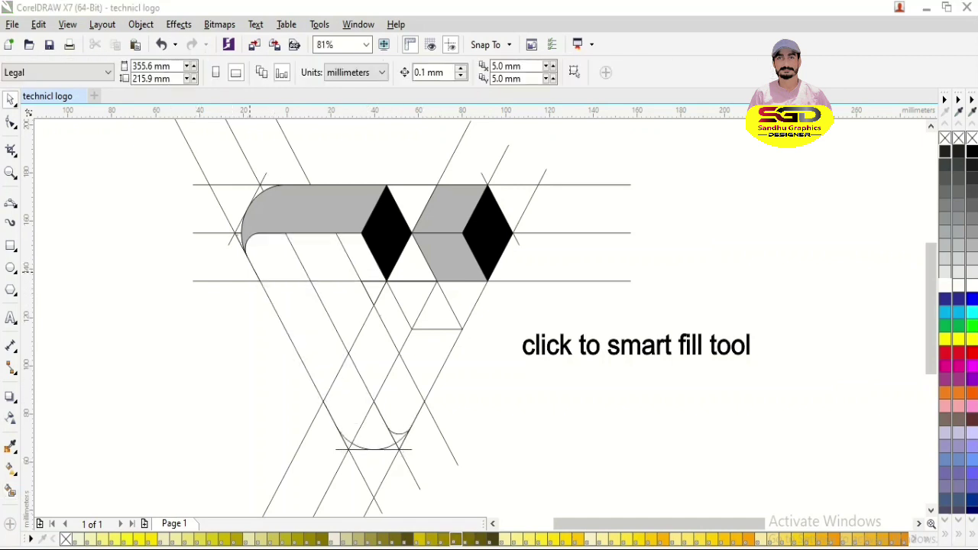
Smart-fill the second band's cells light gray from the left black rhombus down to the rounded lower tip, and select them all
{"action": "key", "text": "space"}
{"action": "left_click", "coordinate": [361, 260]}
{"action": "left_click", "coordinate": [325, 260]}
{"action": "left_click", "coordinate": [306, 277]}
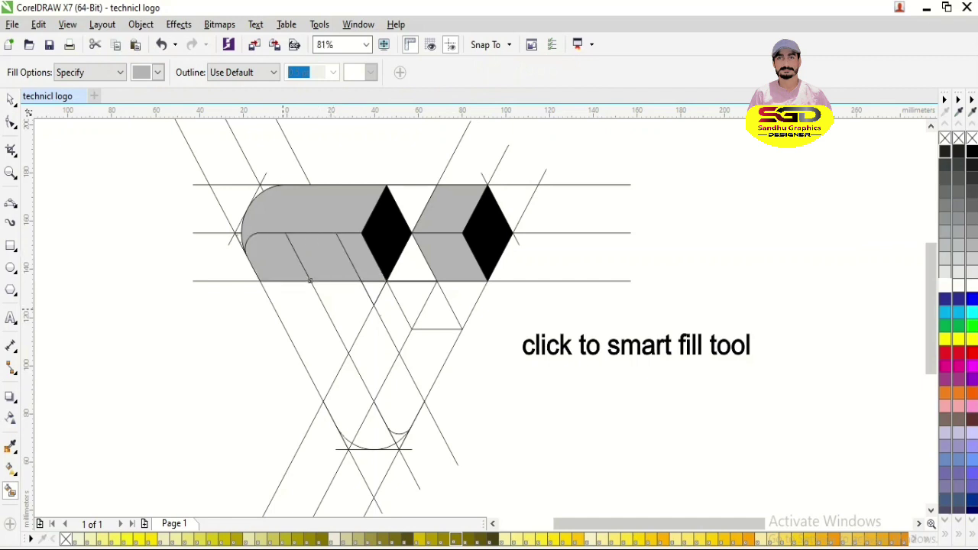
{"action": "left_click", "coordinate": [314, 302]}
{"action": "left_click", "coordinate": [349, 356]}
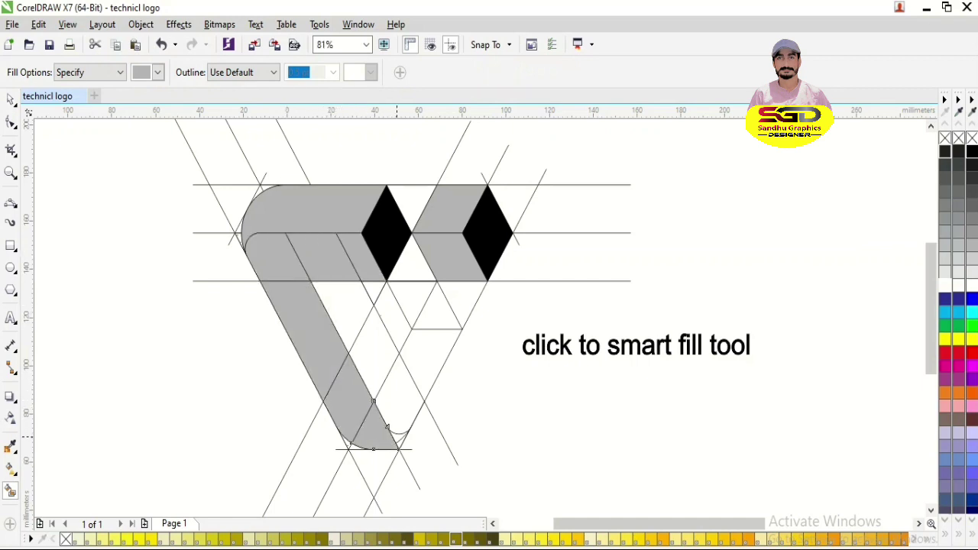
{"action": "left_click", "coordinate": [398, 435]}
{"action": "left_click", "coordinate": [370, 438]}
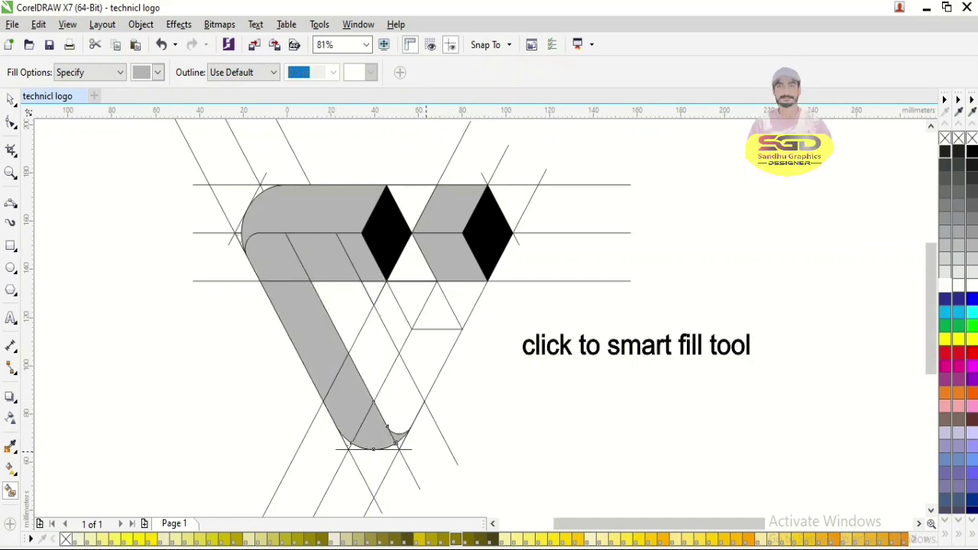
{"action": "key", "text": "space"}
{"action": "left_click_drag", "start_coordinate": [180, 208], "coordinate": [443, 465]}
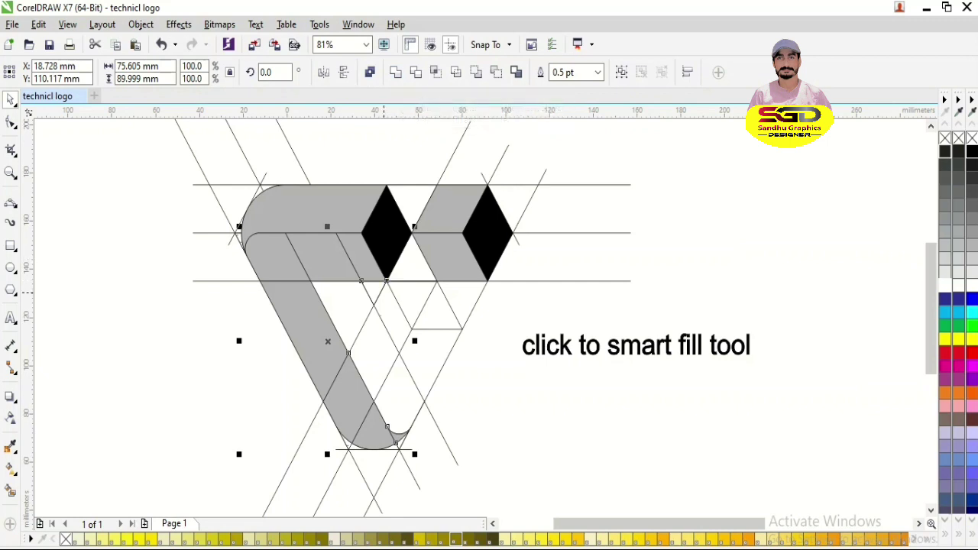
{"action": "left_click", "coordinate": [380, 293]}
{"action": "left_click", "coordinate": [383, 288]}
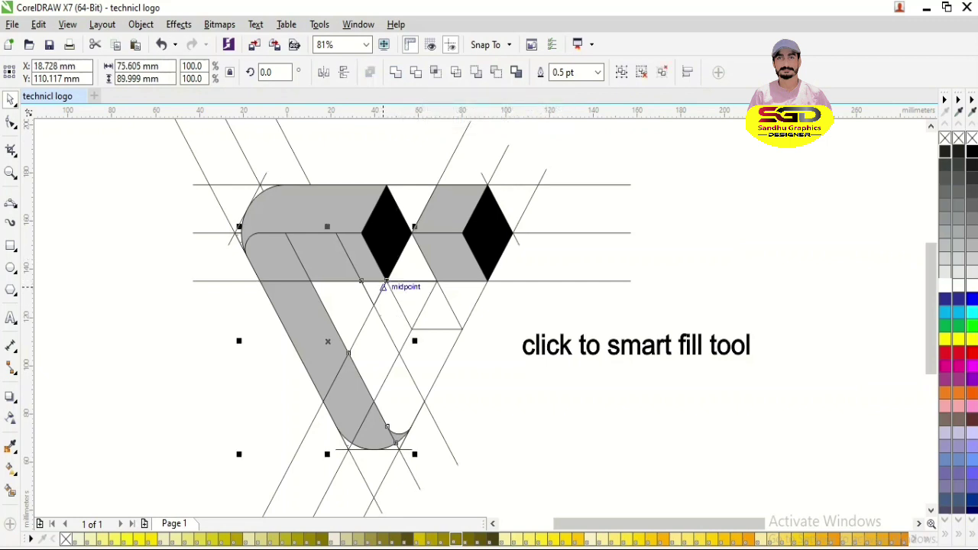
{"action": "left_click_drag", "start_coordinate": [362, 256], "coordinate": [312, 259]}
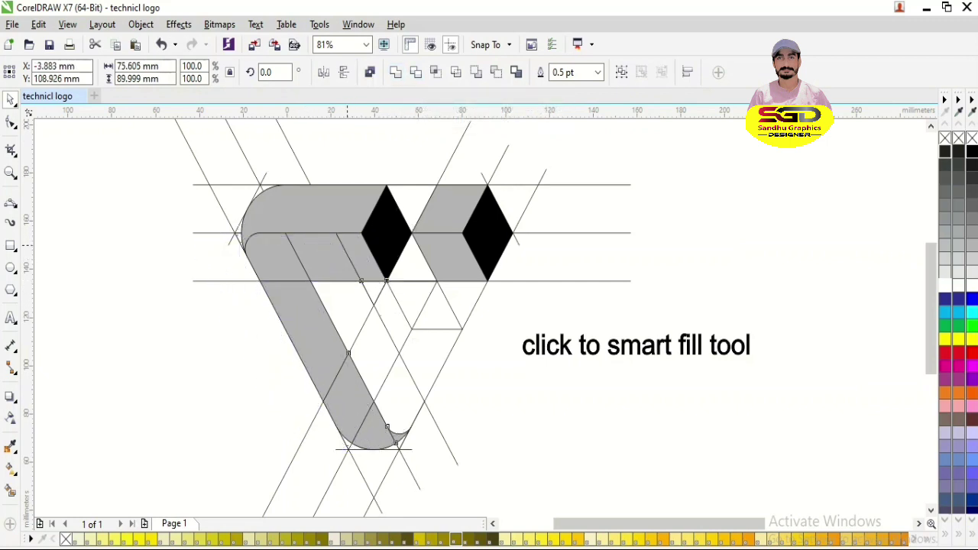
{"action": "key", "text": "ctrl+z"}
{"action": "left_click", "coordinate": [395, 72]}
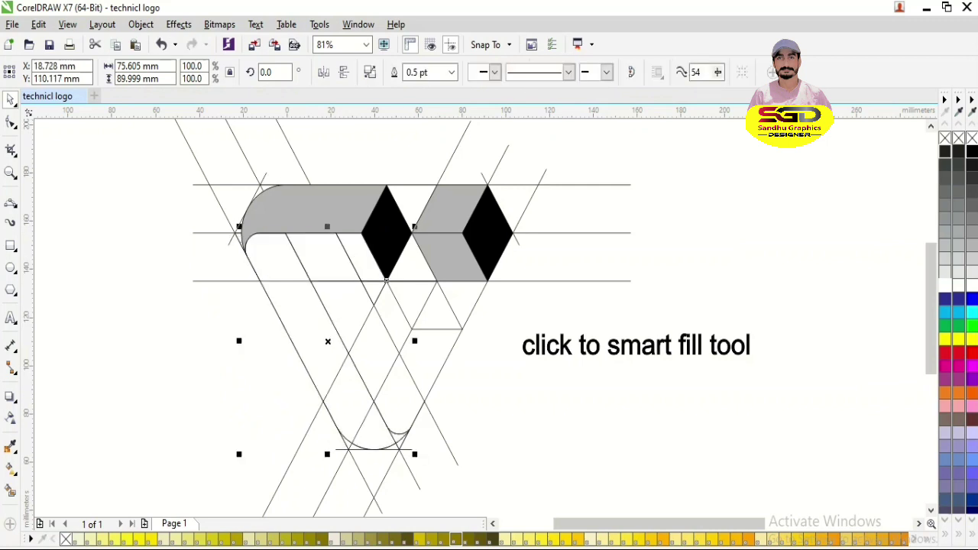
{"action": "left_click_drag", "start_coordinate": [360, 279], "coordinate": [173, 290]}
{"action": "left_click", "coordinate": [496, 72]}
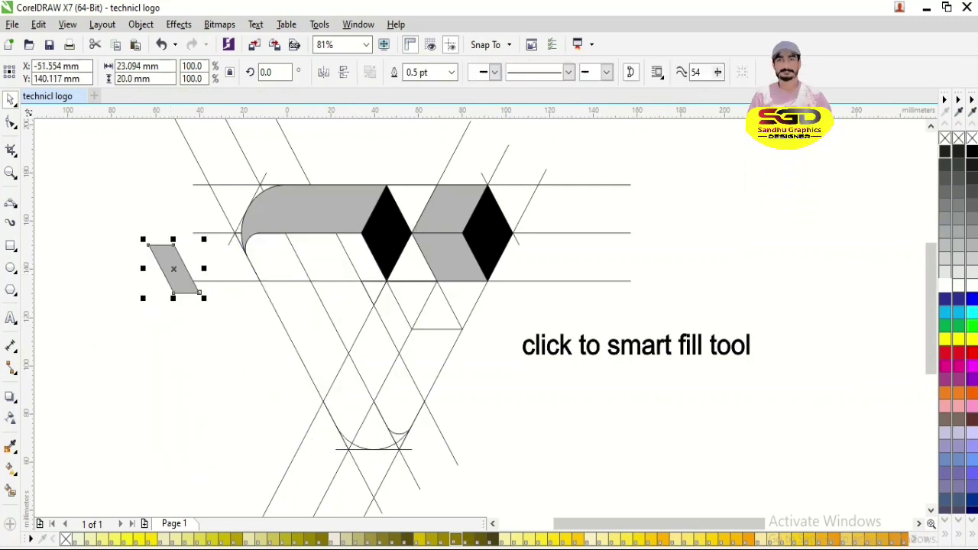
{"action": "key", "text": "ctrl+z"}
{"action": "left_click", "coordinate": [476, 72]}
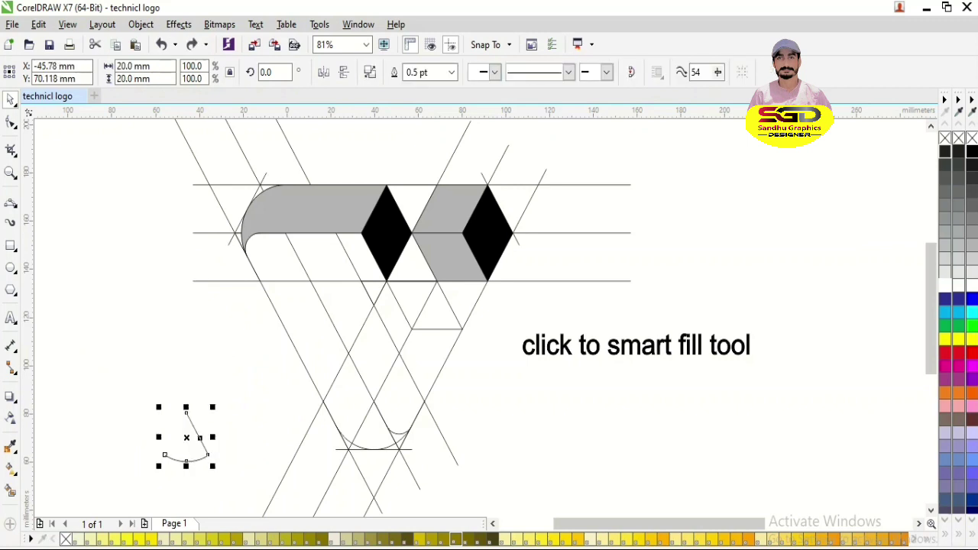
{"action": "key", "text": "ctrl+z"}
Create a boundary shape around the selected gray cells and snap its upper-right corner to the left corner of the left black rhombus
{"action": "left_click", "coordinate": [517, 72]}
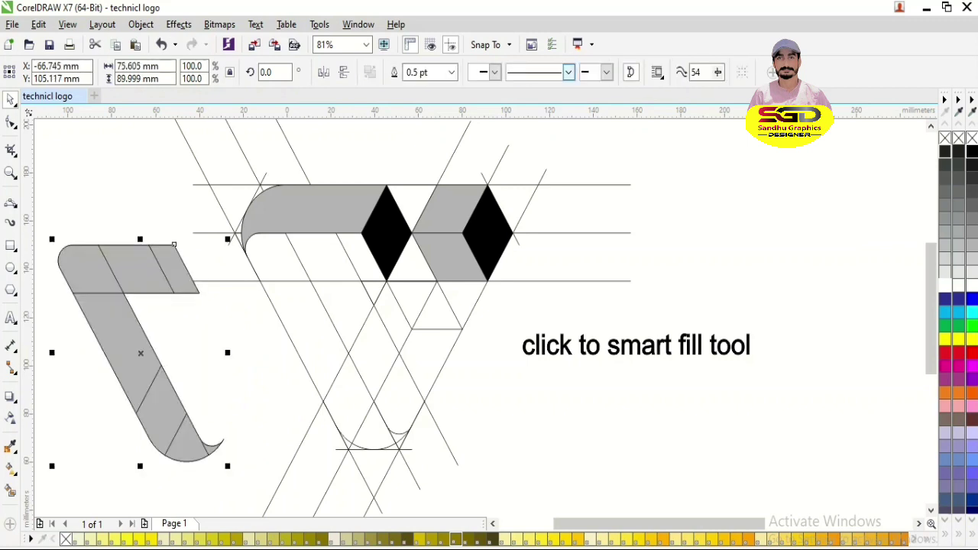
{"action": "left_click_drag", "start_coordinate": [174, 244], "coordinate": [362, 232]}
Smart-fill the cells of the inner V-shaped band light gray and select them all
{"action": "left_click", "coordinate": [373, 352]}
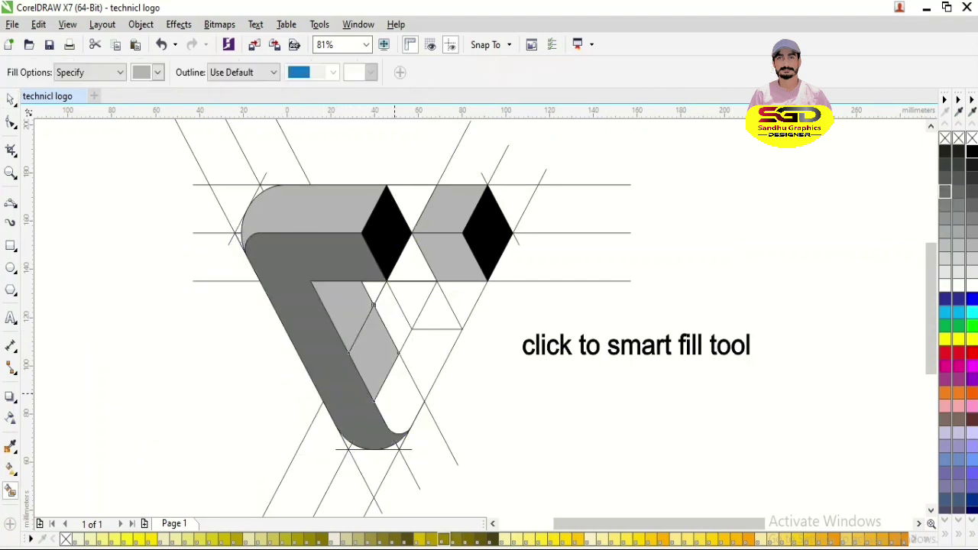
{"action": "left_click", "coordinate": [399, 394]}
{"action": "left_click", "coordinate": [421, 352]}
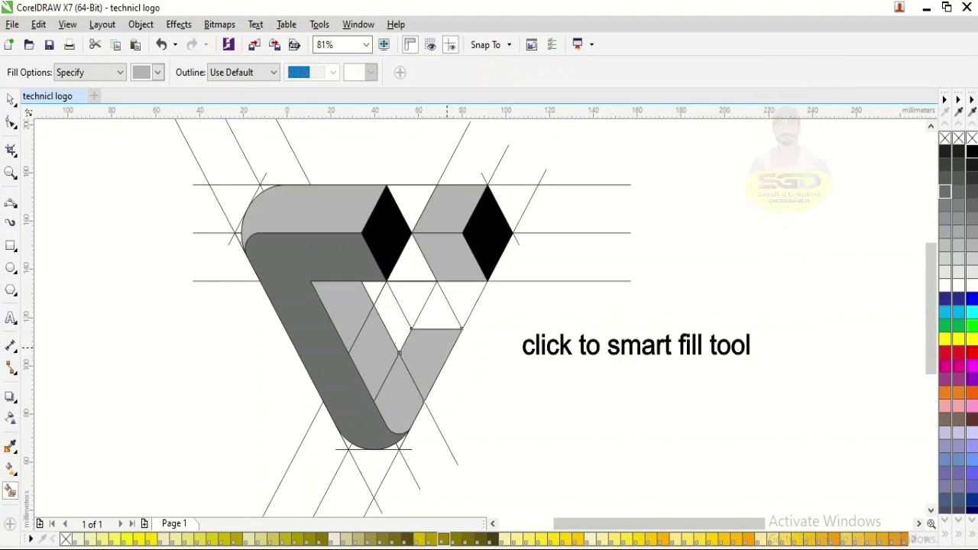
{"action": "left_click", "coordinate": [414, 327]}
{"action": "key", "text": "space"}
{"action": "left_click_drag", "start_coordinate": [505, 450], "coordinate": [410, 399]}
{"action": "left_click_drag", "start_coordinate": [505, 450], "coordinate": [505, 450]}
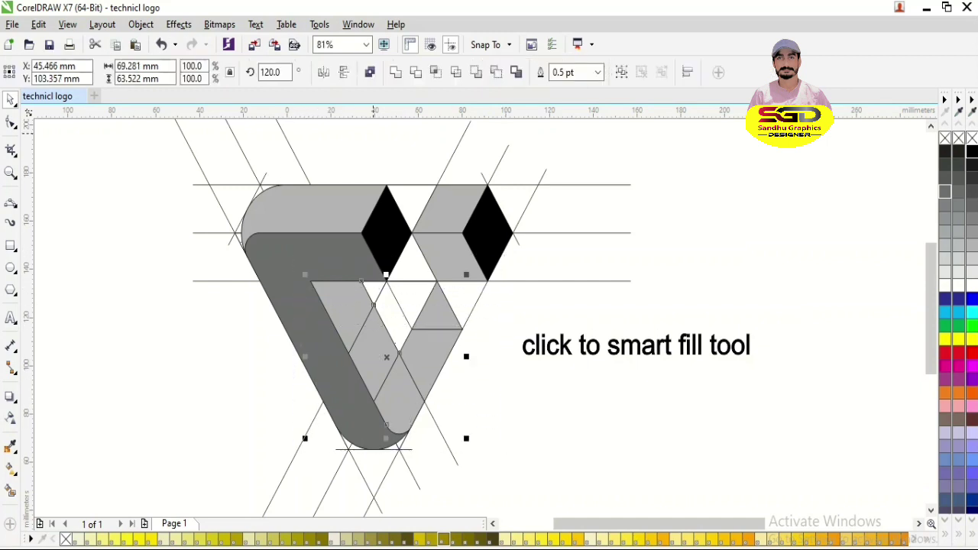
{"action": "key", "text": "Delete"}
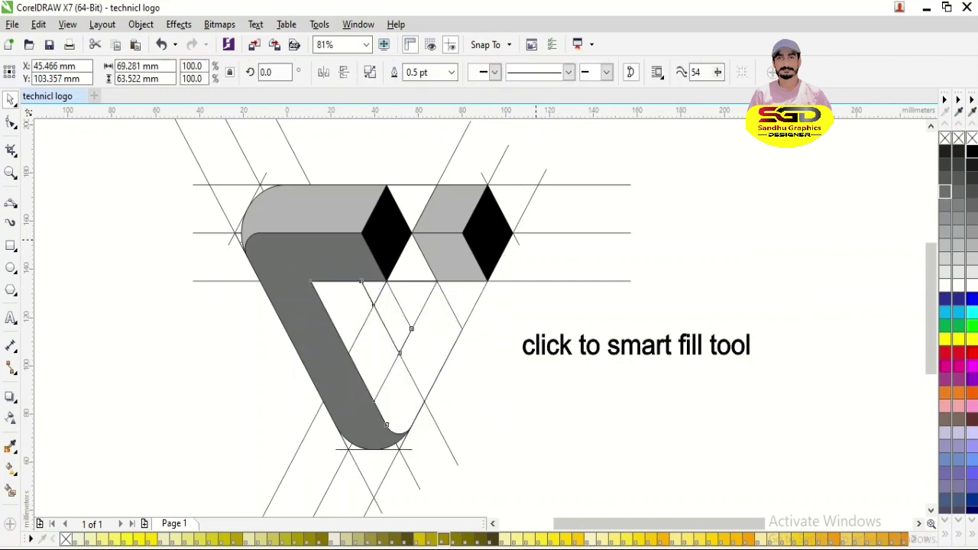
{"action": "key", "text": "ctrl+z"}
{"action": "left_click_drag", "start_coordinate": [437, 339], "coordinate": [179, 355]}
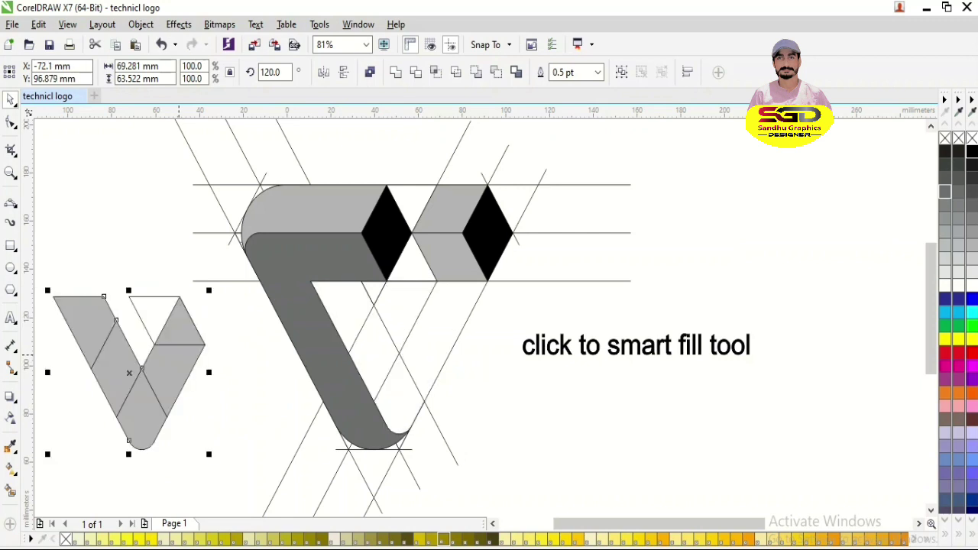
{"action": "key", "text": "ctrl+z"}
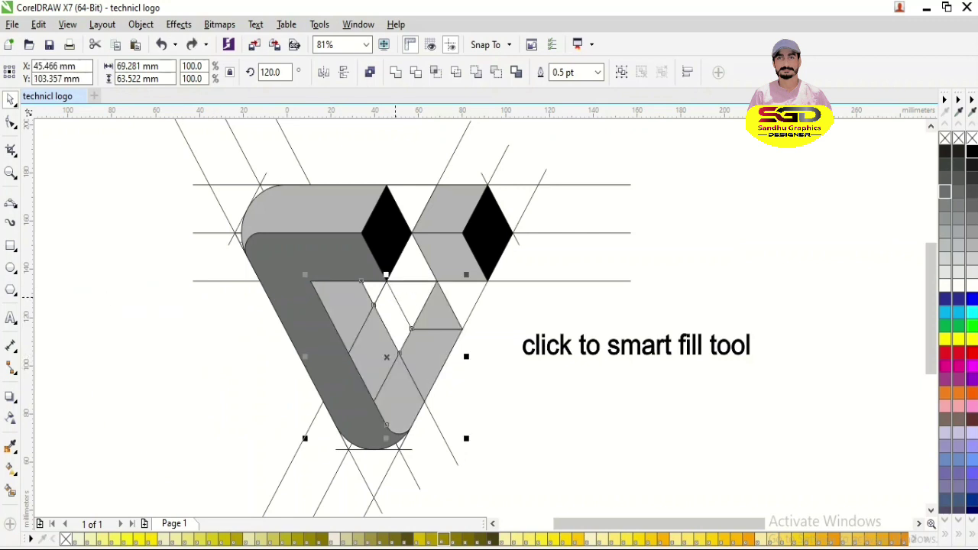
Weld the selected V-shaped band cells into one shape and fill it medium gray
{"action": "left_click", "coordinate": [396, 72]}
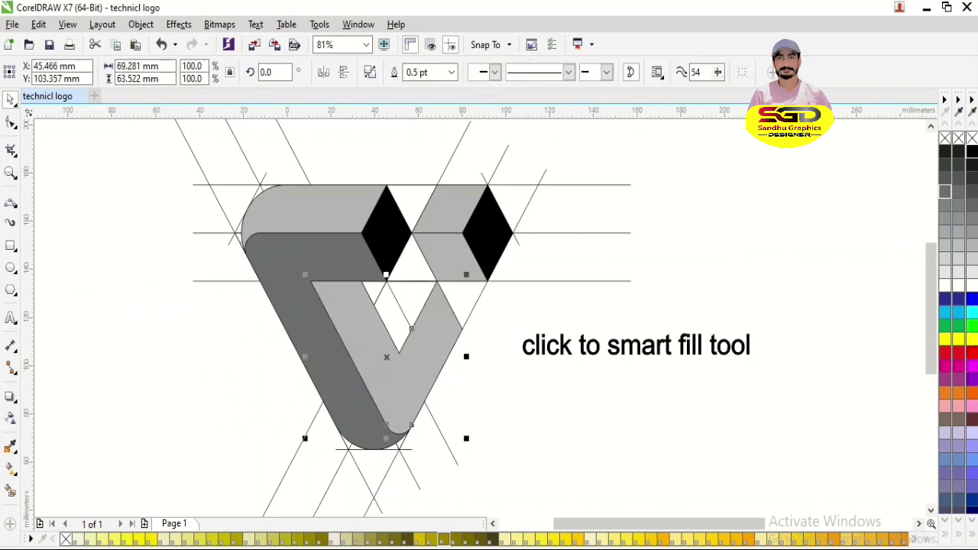
{"action": "left_click", "coordinate": [945, 219]}
Smart-fill the small cells inside the V, below the left black rhombus, light gray and weld them into one shape
{"action": "left_click", "coordinate": [10, 491]}
{"action": "left_click", "coordinate": [393, 316]}
{"action": "key", "text": "space"}
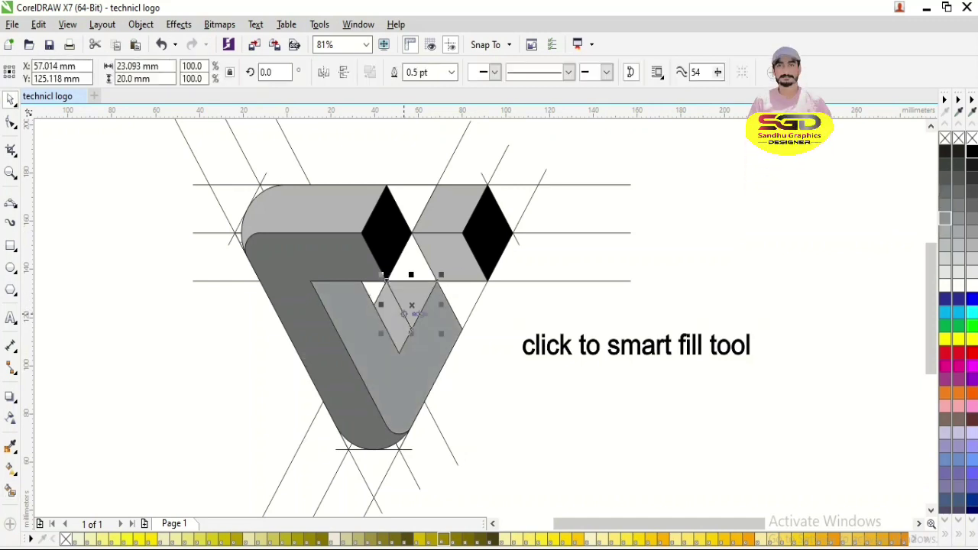
{"action": "left_click", "coordinate": [396, 72]}
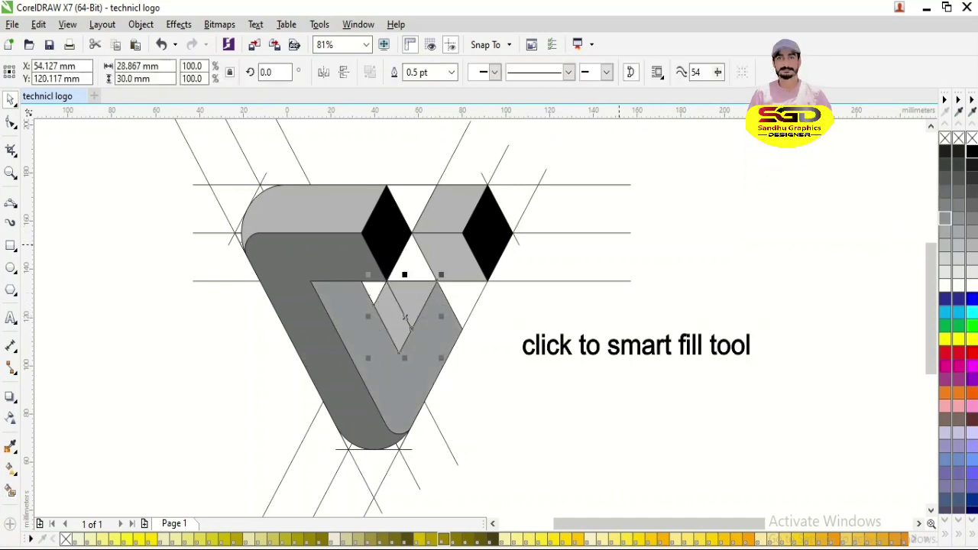
Undo the weld of the small cells inside the V
{"action": "left_click", "coordinate": [724, 246]}
{"action": "left_click_drag", "start_coordinate": [401, 314], "coordinate": [464, 341]}
{"action": "key", "text": "ctrl+z"}
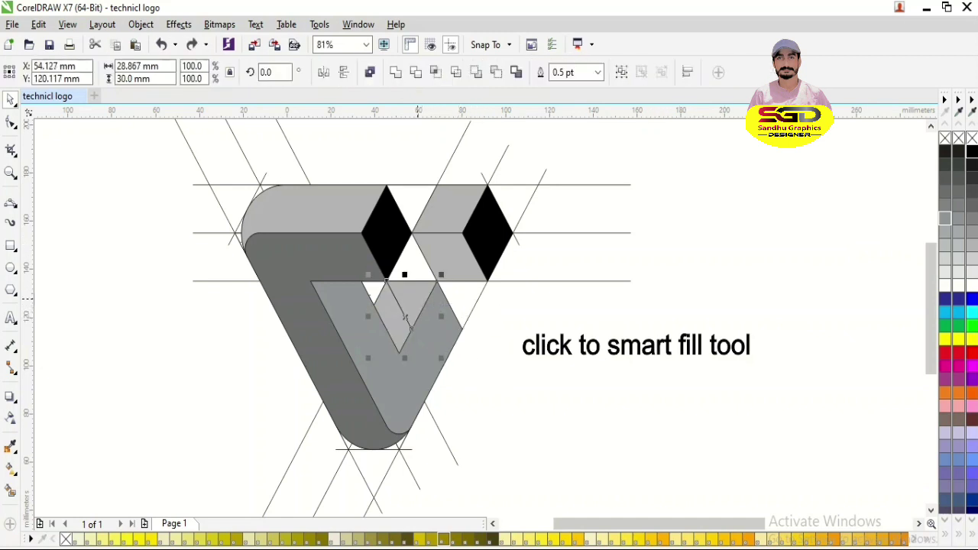
Move the small cells into empty space beside the logo, create a boundary shape around them and delete the original gray cells
{"action": "left_click_drag", "start_coordinate": [405, 318], "coordinate": [139, 353]}
{"action": "left_click", "coordinate": [516, 72]}
{"action": "key", "text": "Delete"}
{"action": "left_click", "coordinate": [121, 344]}
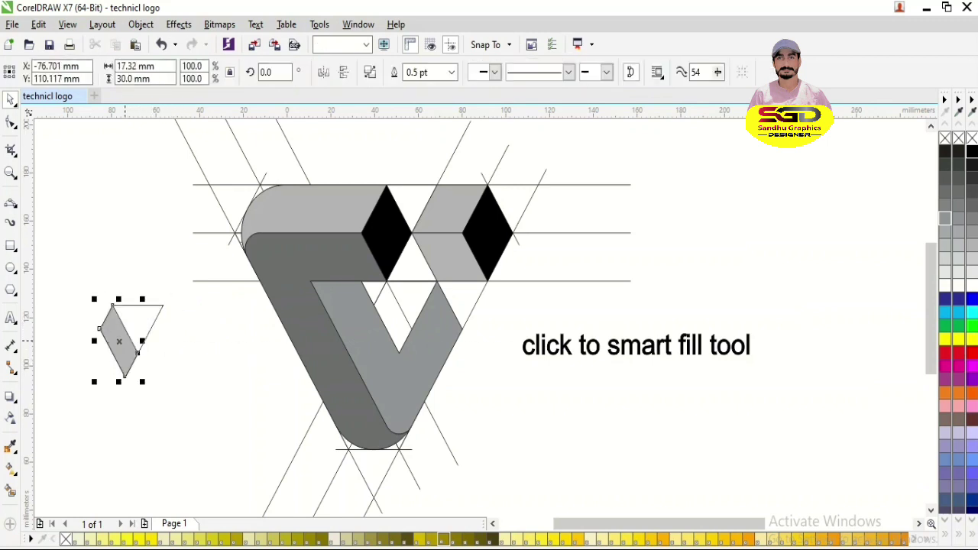
{"action": "key", "text": "Delete"}
Snap the boundary shape's upper-right corner to the top of the V's right arm and fill it dark gray
{"action": "left_click", "coordinate": [163, 305]}
{"action": "left_click_drag", "start_coordinate": [163, 304], "coordinate": [437, 282]}
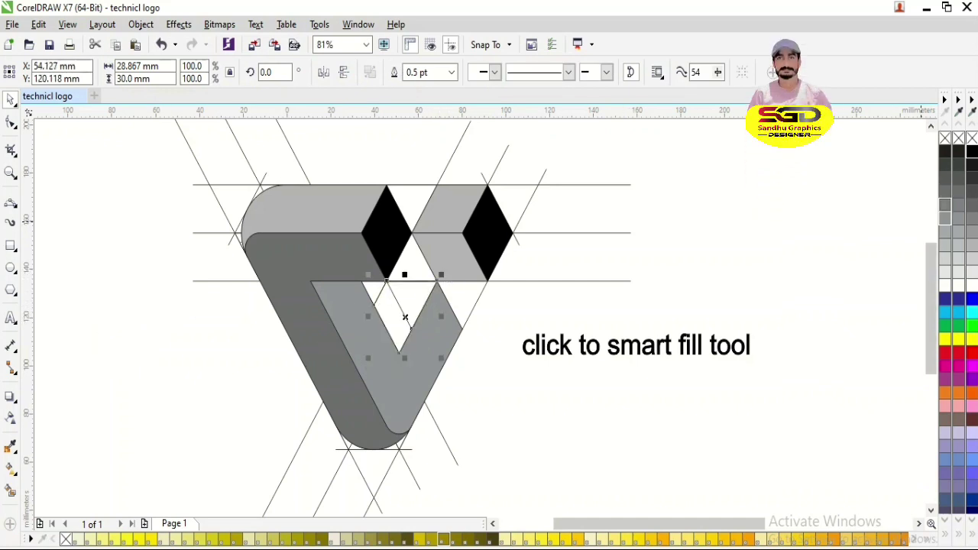
{"action": "left_click", "coordinate": [945, 191]}
{"action": "left_click", "coordinate": [787, 229]}
{"action": "left_click", "coordinate": [566, 233]}
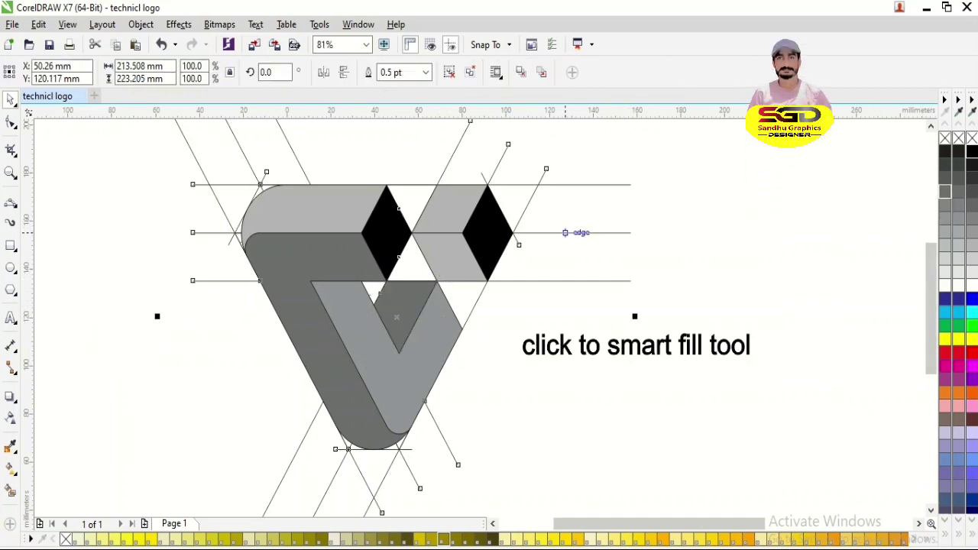
{"action": "key", "text": "Delete"}
{"action": "key", "text": "ctrl+z"}
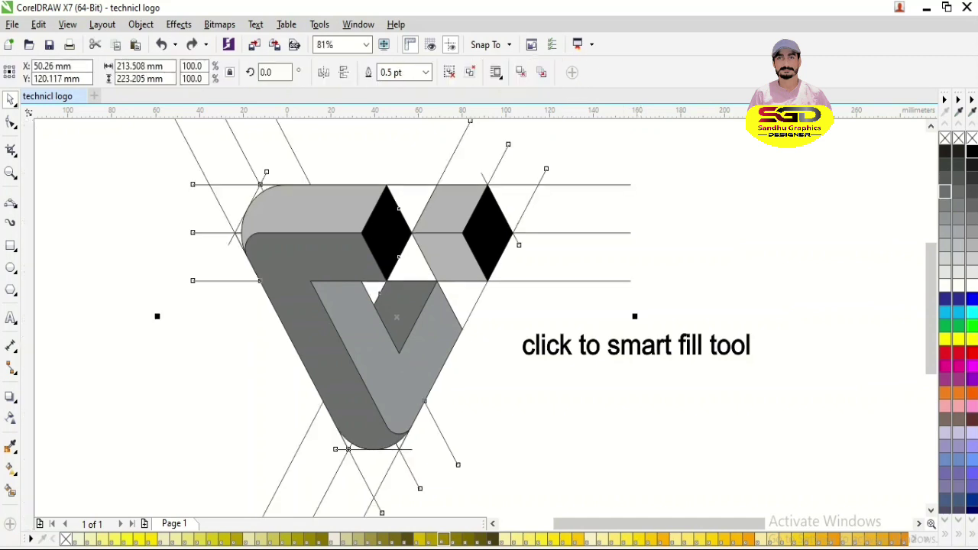
{"action": "key", "text": "Escape"}
Replace the caption text with "all delete line"
{"action": "double_click", "coordinate": [652, 346]}
{"action": "key", "text": "ctrl+a"}
{"action": "key", "text": "ctrl+shift+Left"}
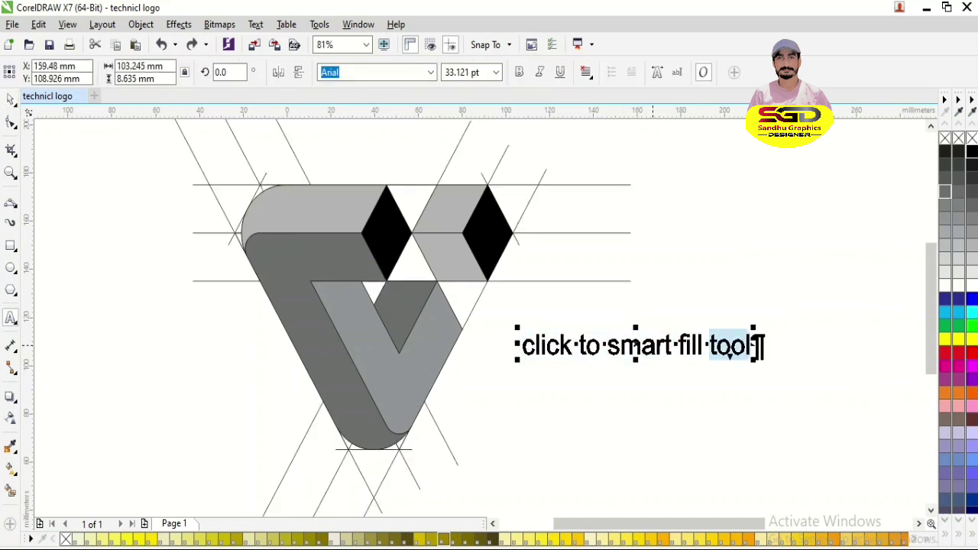
{"action": "double_click", "coordinate": [635, 345]}
{"action": "triple_click", "coordinate": [635, 345]}
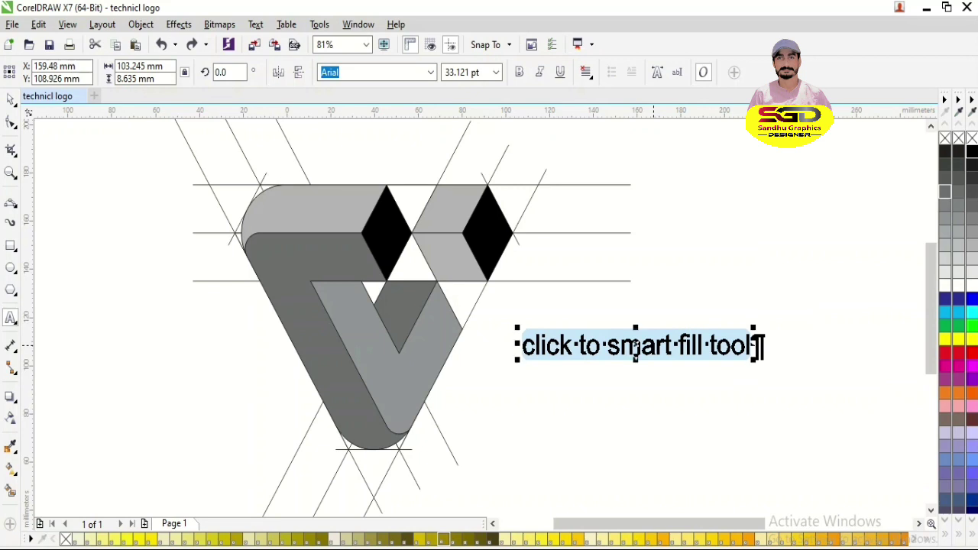
{"action": "type", "text": "delete "}
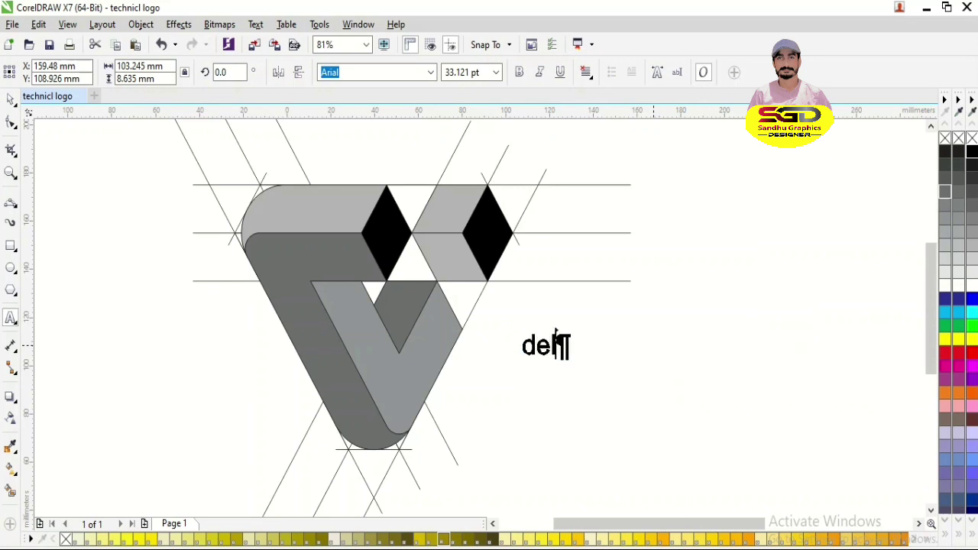
{"action": "type", "text": "line"}
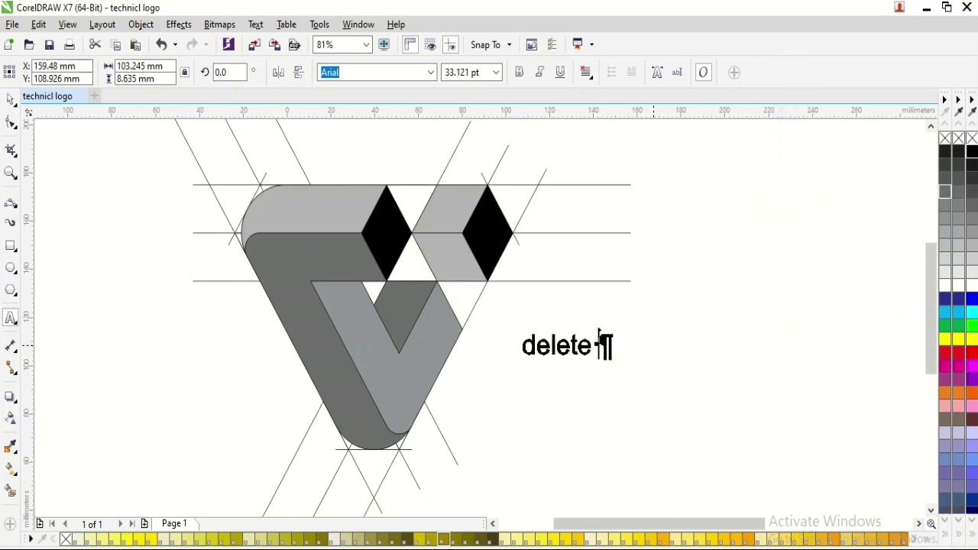
{"action": "key", "text": "Left"}
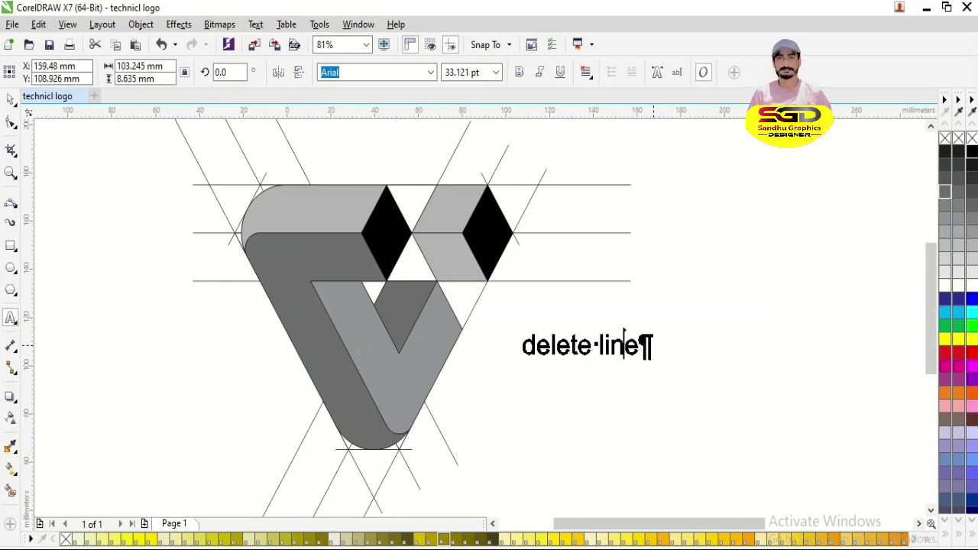
{"action": "type", "text": "all"}
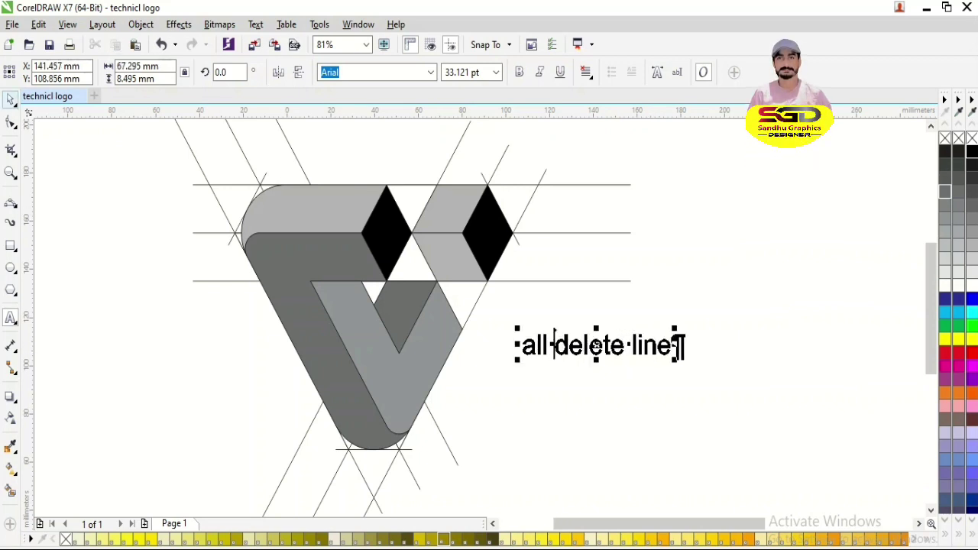
{"action": "left_click", "coordinate": [11, 99]}
Delete the guide lines around the logo
{"action": "key", "text": "ctrl+space"}
{"action": "left_click", "coordinate": [568, 233]}
{"action": "key", "text": "Delete"}
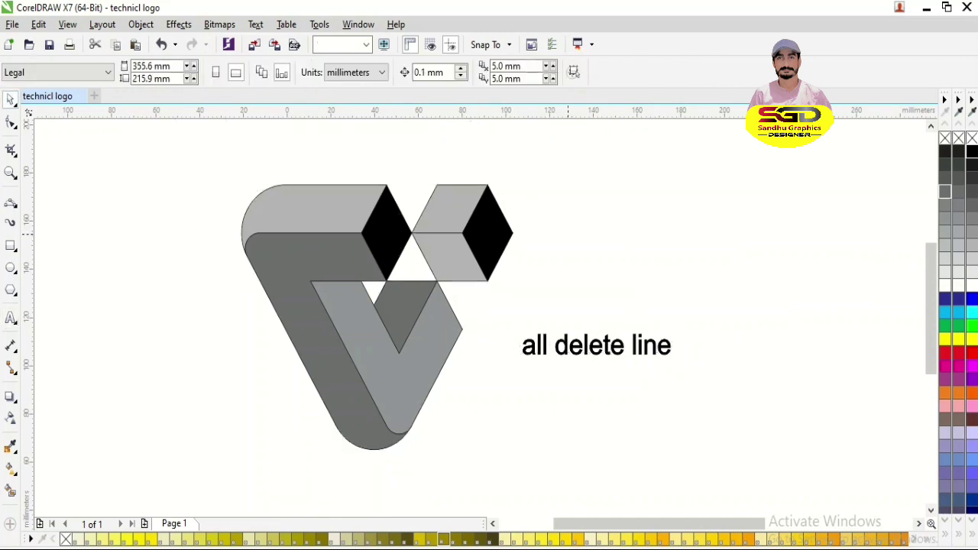
Move the caption farther from the logo and change its text to "click to interactive tool"
{"action": "left_click_drag", "start_coordinate": [596, 346], "coordinate": [716, 365]}
{"action": "double_click", "coordinate": [715, 365]}
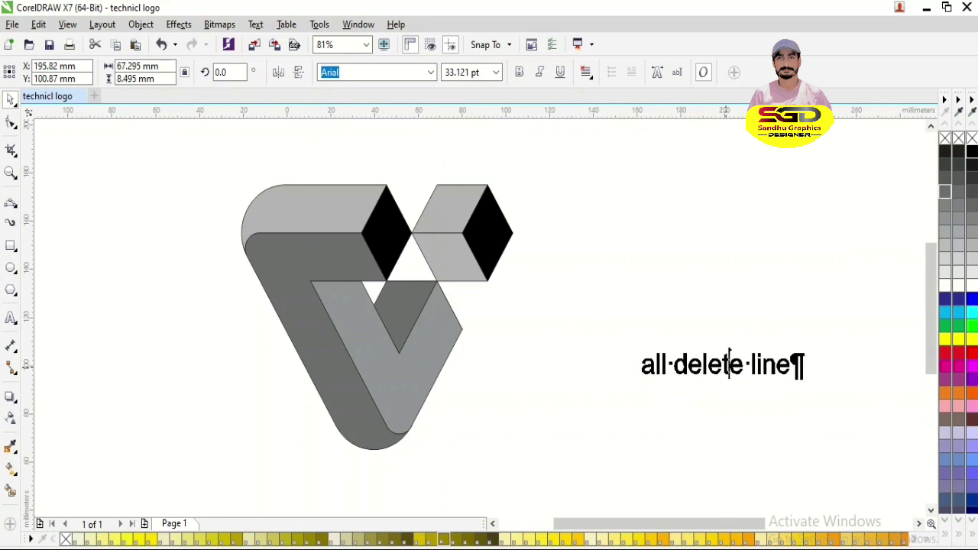
{"action": "key", "text": "ctrl+a"}
{"action": "type", "text": "click to"}
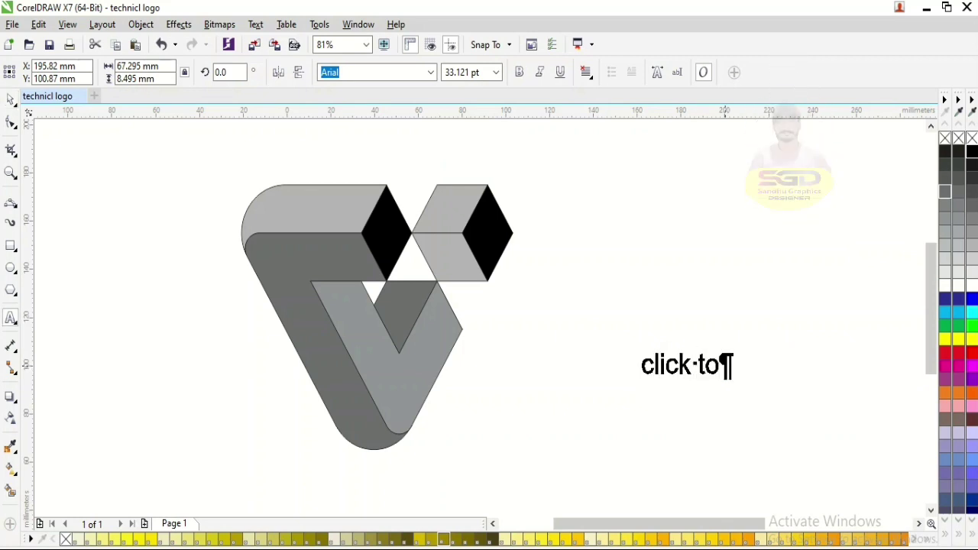
{"action": "type", "text": " interactiv"}
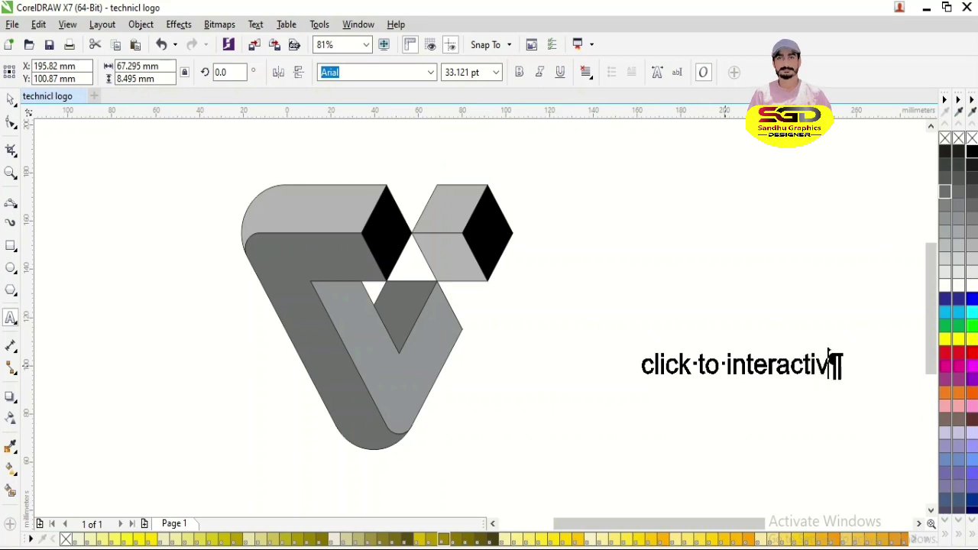
{"action": "type", "text": "e tool"}
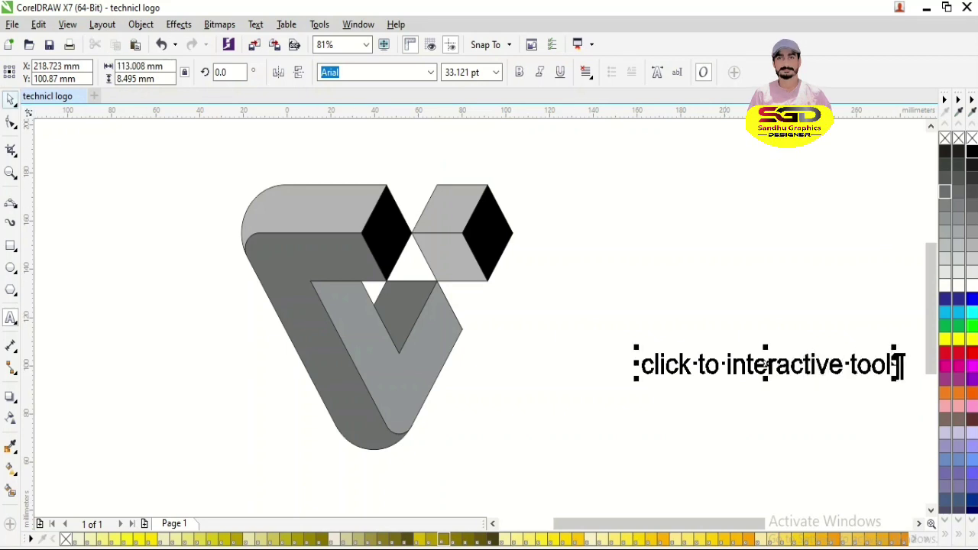
{"action": "key", "text": "ctrl+space"}
Use Interactive Fill to give the small shape inside the V a linear gradient from red at its top edge to black
{"action": "left_click", "coordinate": [10, 469]}
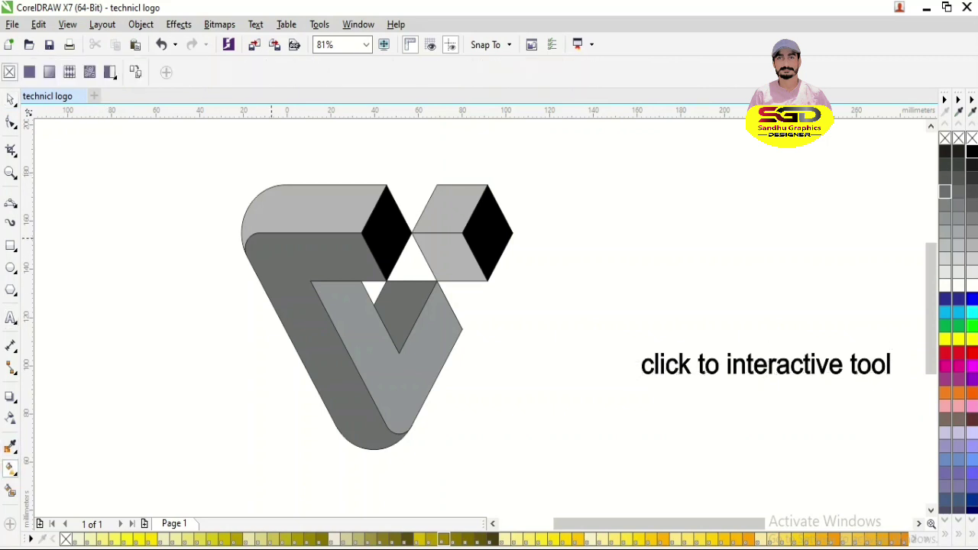
{"action": "left_click", "coordinate": [342, 252]}
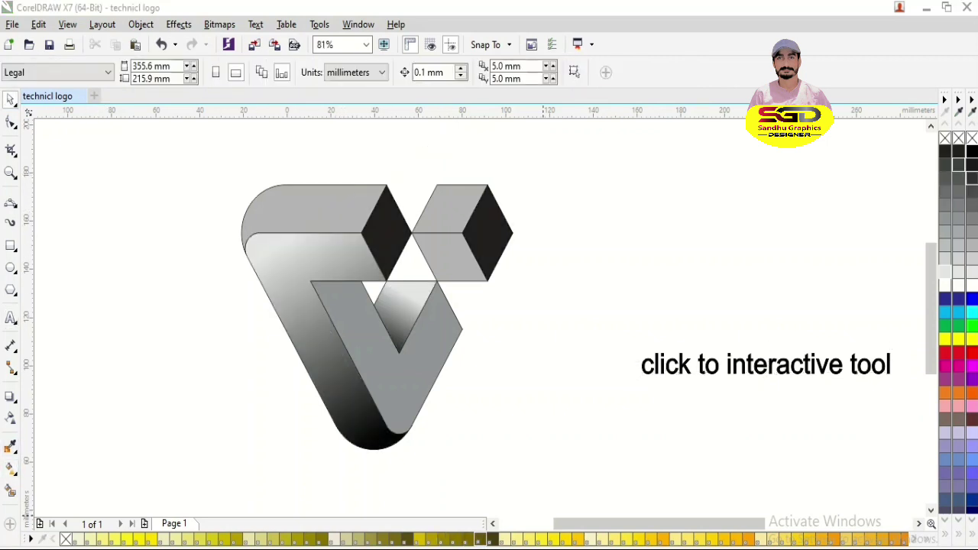
{"action": "left_click", "coordinate": [415, 291]}
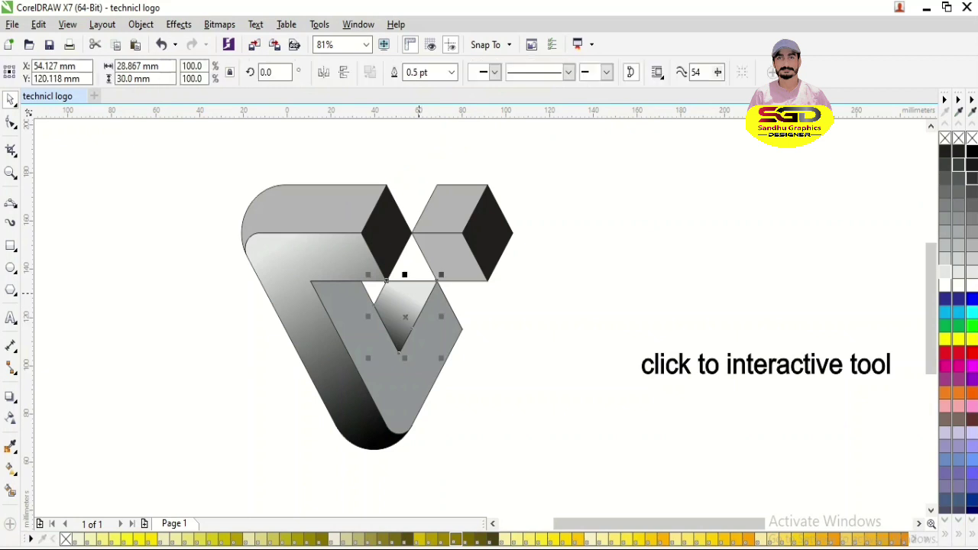
{"action": "key", "text": "g"}
{"action": "left_click", "coordinate": [412, 280]}
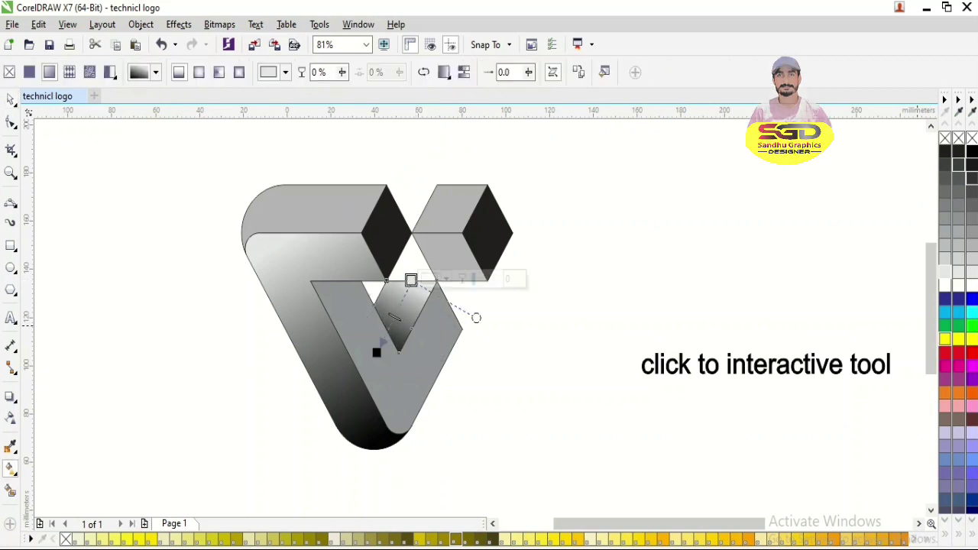
{"action": "left_click", "coordinate": [946, 352]}
Recolor the light start of the outer left band's gradient red and shift that node slightly toward the band's corner
{"action": "left_click", "coordinate": [289, 251]}
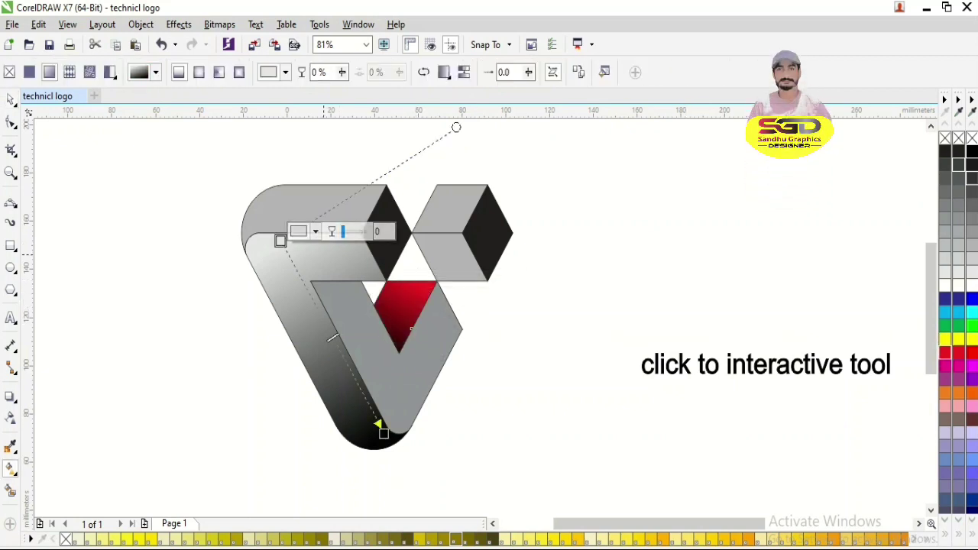
{"action": "left_click_drag", "start_coordinate": [281, 241], "coordinate": [276, 240]}
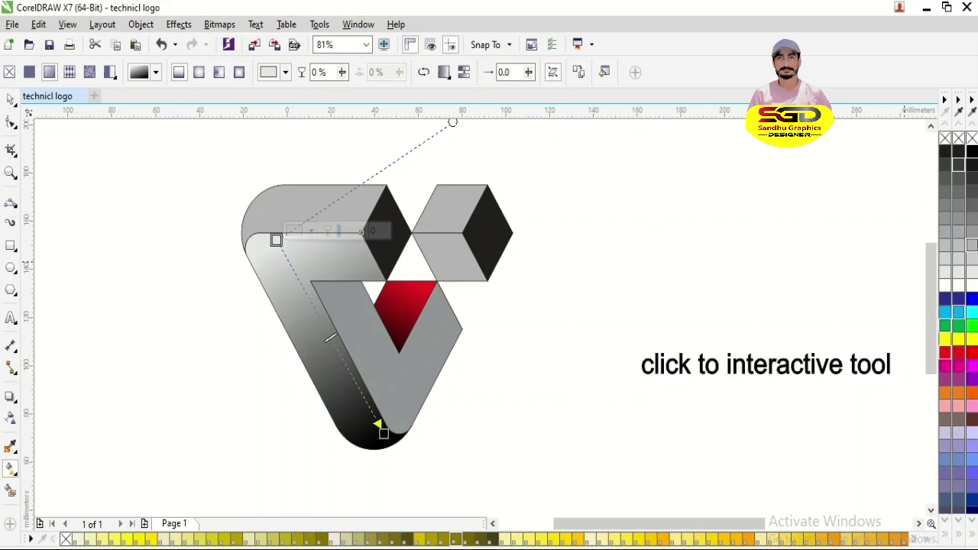
{"action": "left_click", "coordinate": [945, 351]}
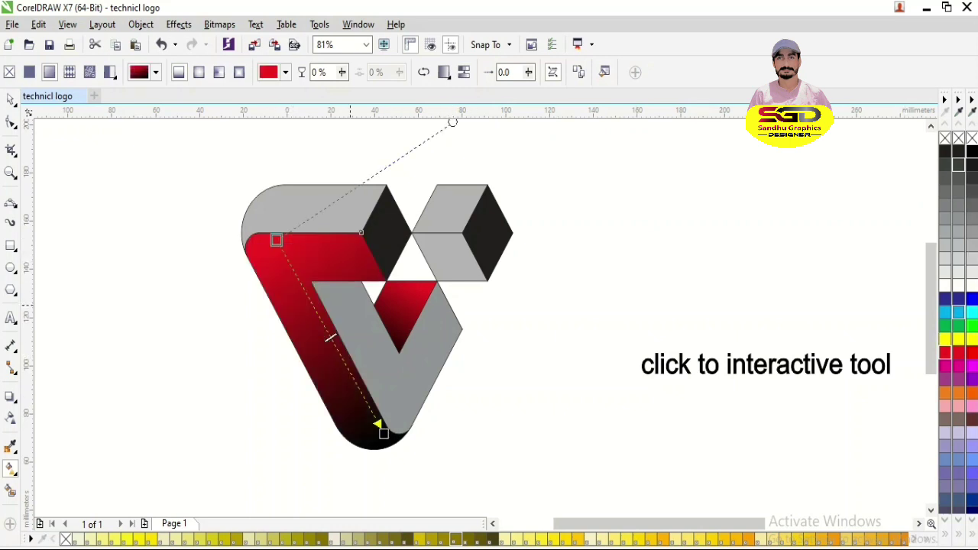
Give the inner V band a linear gradient from black at its upper-left end to red near its lower tip
{"action": "left_click_drag", "start_coordinate": [317, 281], "coordinate": [405, 411]}
{"action": "left_click", "coordinate": [411, 329]}
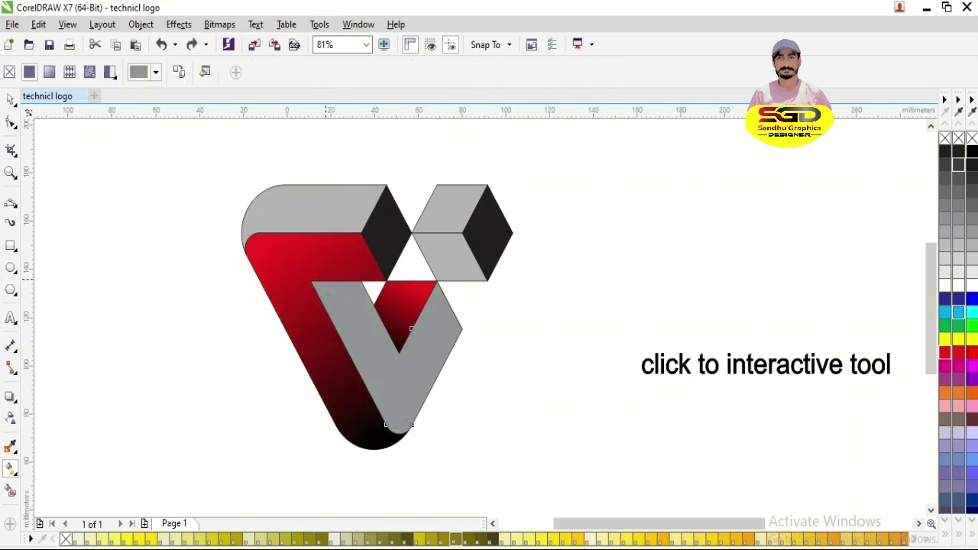
{"action": "left_click_drag", "start_coordinate": [325, 279], "coordinate": [415, 400]}
{"action": "left_click", "coordinate": [415, 400]}
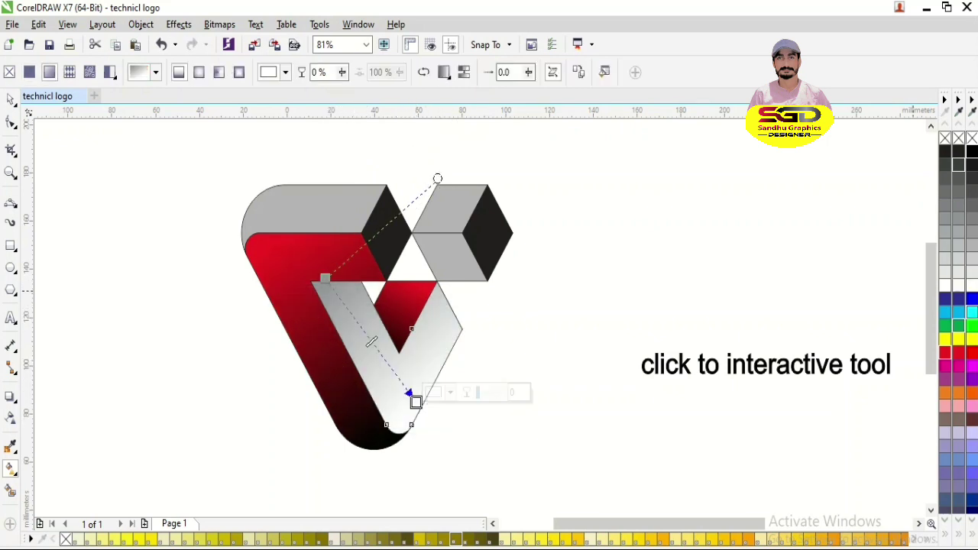
{"action": "left_click", "coordinate": [958, 352]}
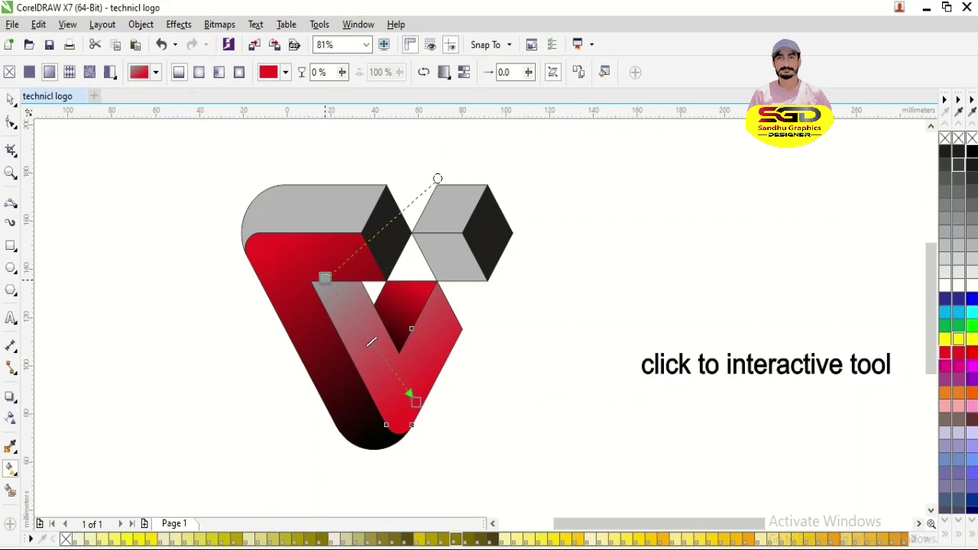
{"action": "left_click", "coordinate": [972, 151]}
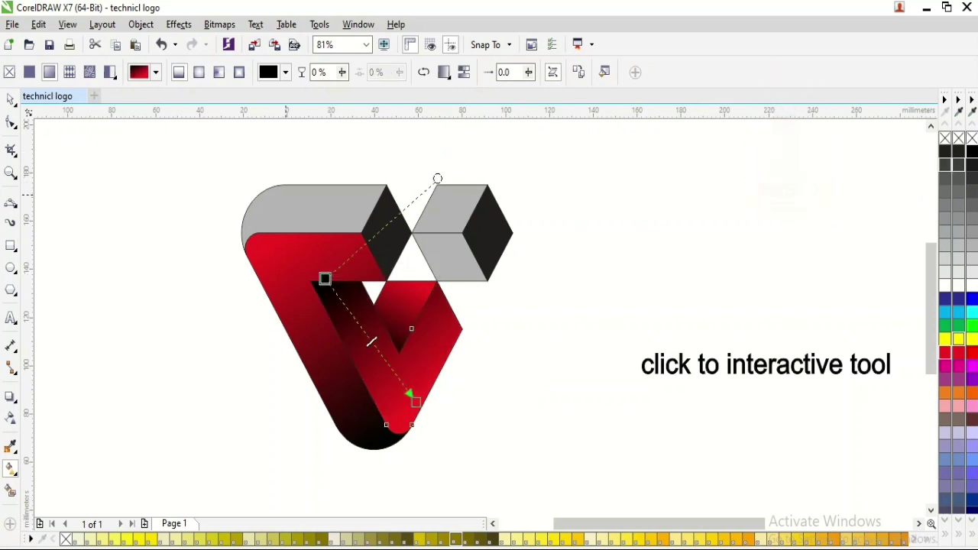
Give the rounded top band a linear gradient from red beside the left rhombus to black at its rounded end
{"action": "left_click", "coordinate": [487, 232]}
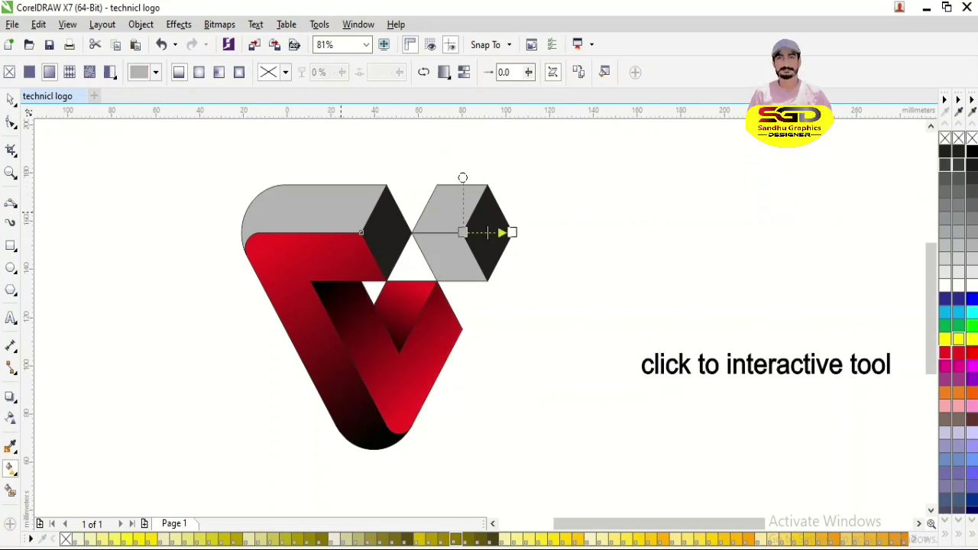
{"action": "left_click_drag", "start_coordinate": [428, 208], "coordinate": [475, 209]}
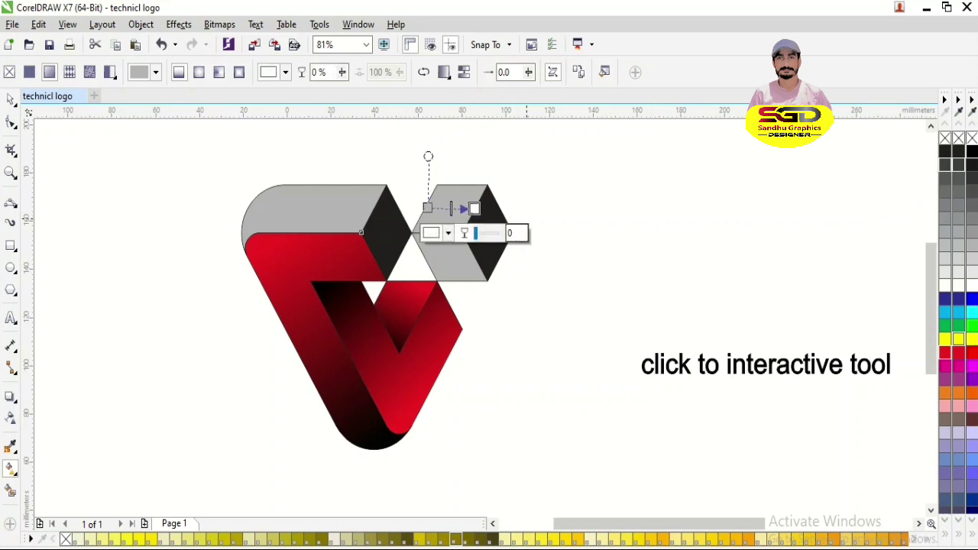
{"action": "left_click_drag", "start_coordinate": [362, 209], "coordinate": [243, 219]}
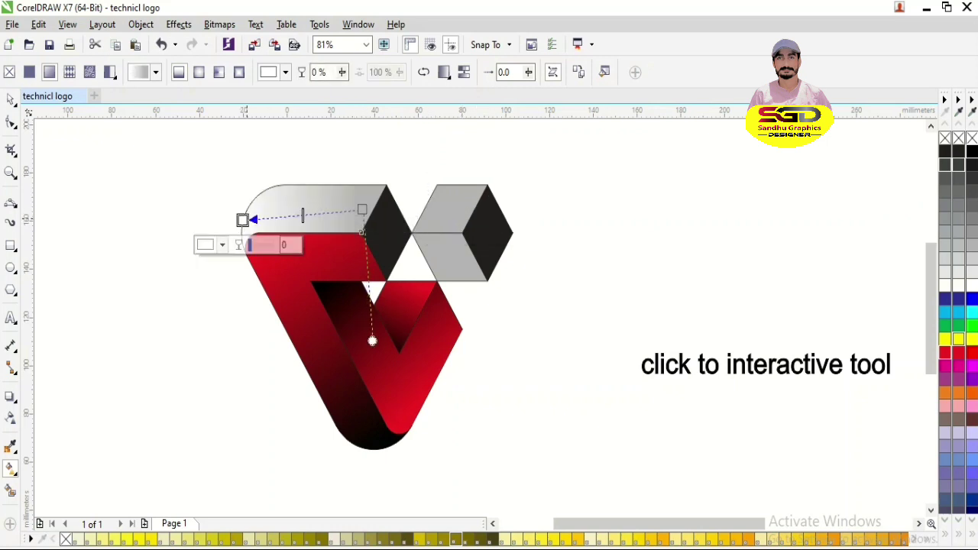
{"action": "left_click", "coordinate": [972, 152]}
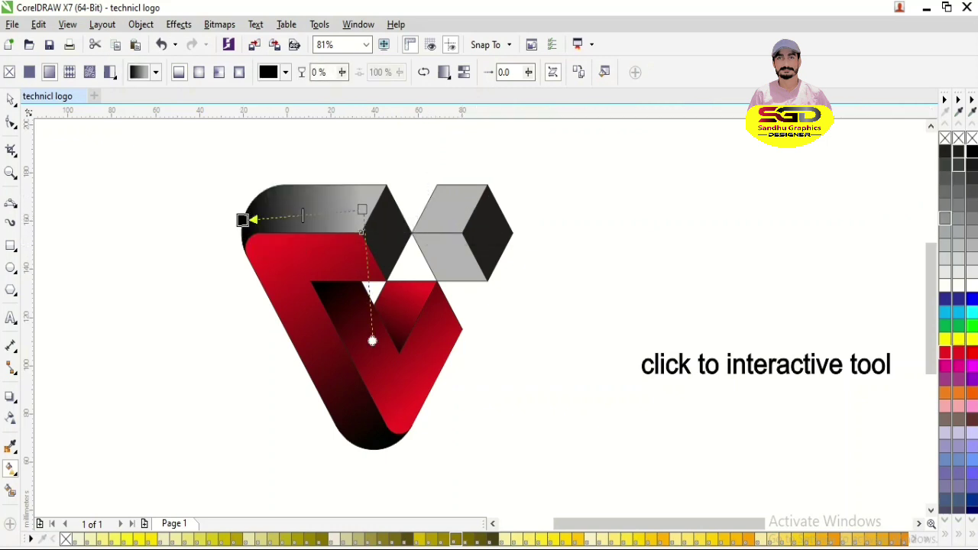
{"action": "left_click", "coordinate": [362, 209]}
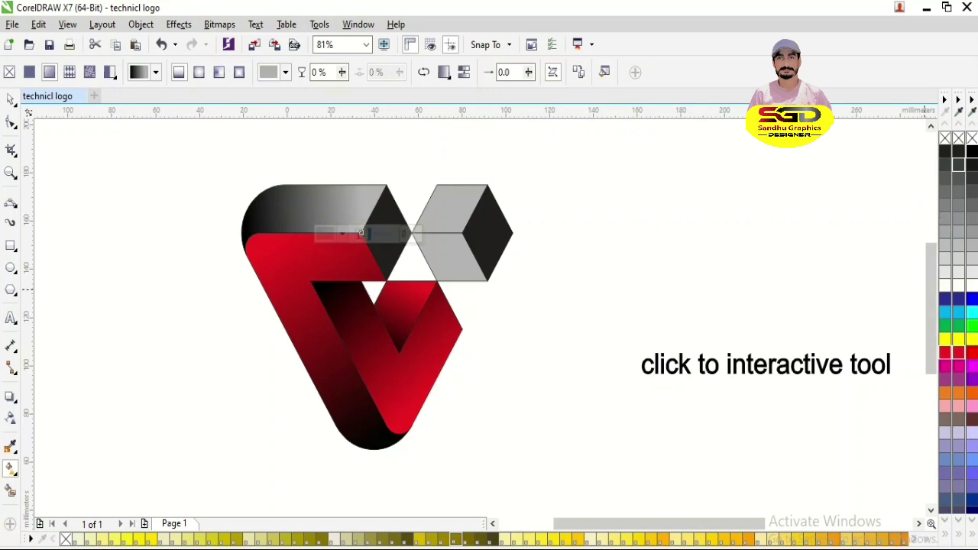
{"action": "left_click", "coordinate": [945, 352]}
Give the left rhombus a horizontal gradient from near-black at its left corner to red at its right corner
{"action": "left_click", "coordinate": [387, 236]}
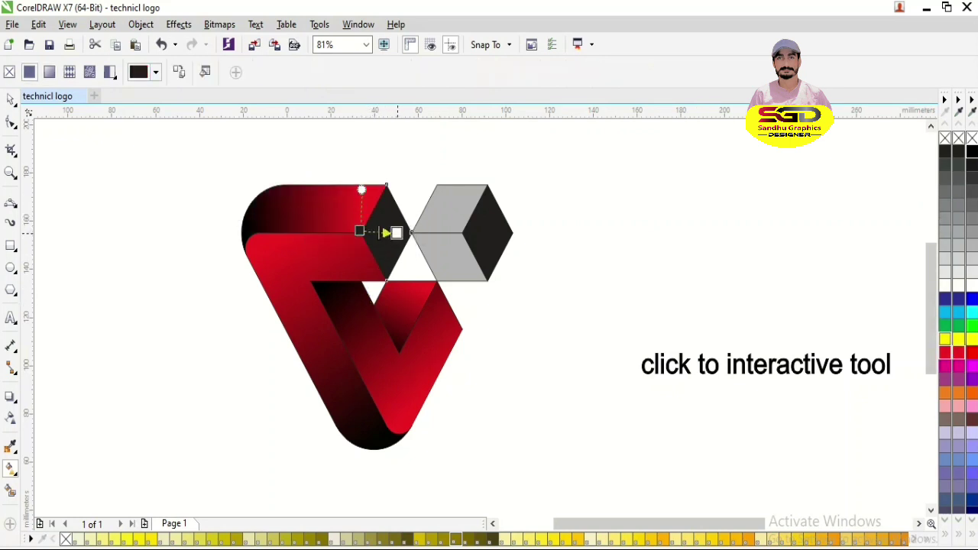
{"action": "left_click_drag", "start_coordinate": [398, 233], "coordinate": [411, 232]}
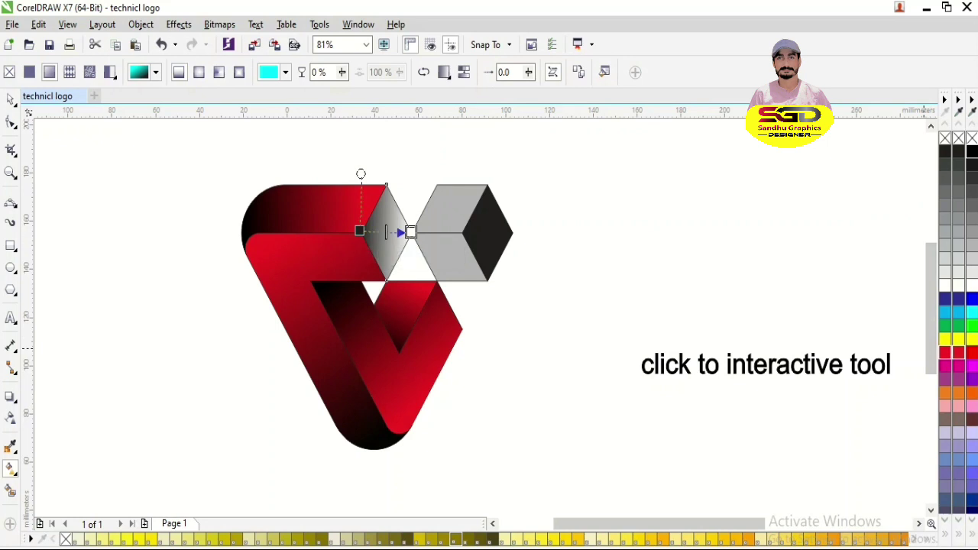
{"action": "left_click", "coordinate": [945, 353]}
Give the cube's dark rhombus a horizontal gradient from near-black at its left corner to red at its right corner
{"action": "left_click", "coordinate": [487, 233]}
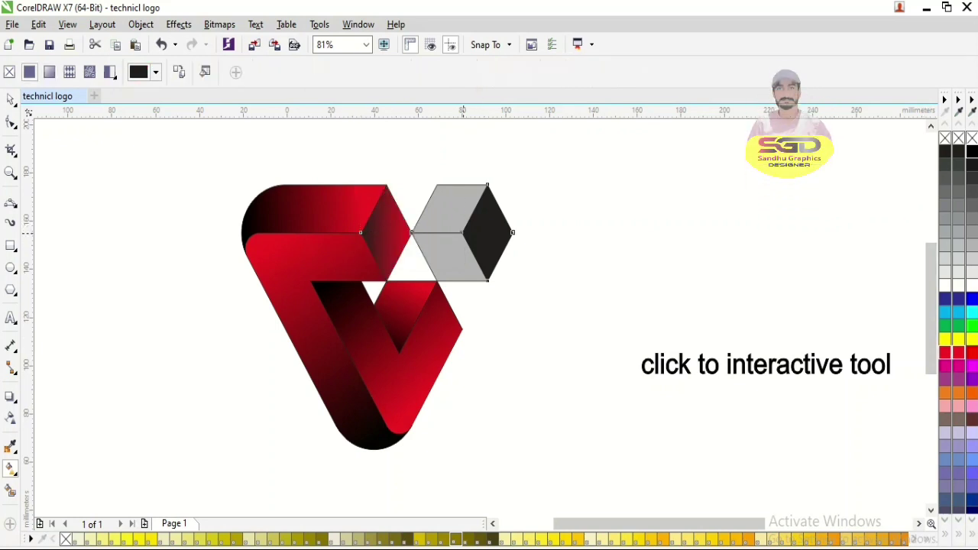
{"action": "left_click_drag", "start_coordinate": [462, 232], "coordinate": [512, 232]}
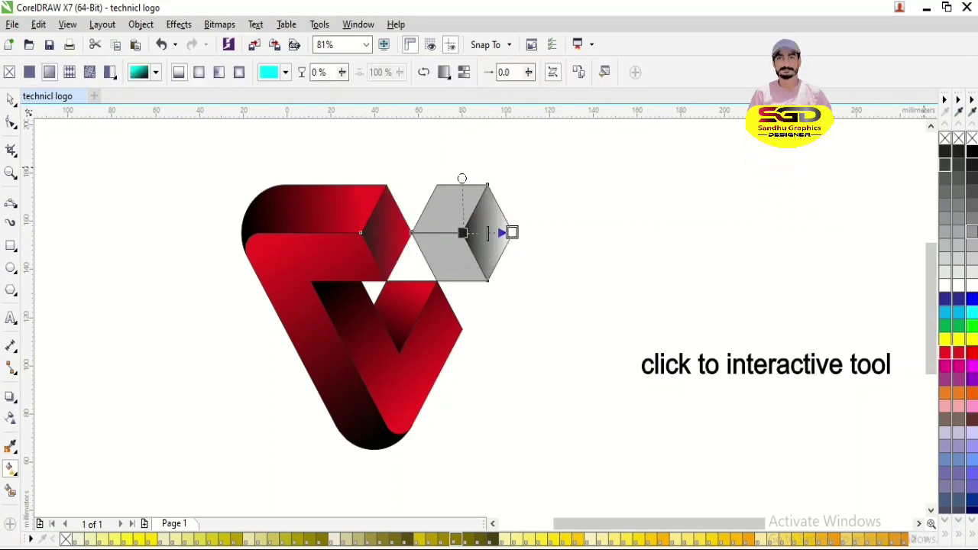
{"action": "left_click", "coordinate": [945, 352]}
Give the cube's upper-left face a linear gradient from red at its lower-left corner to black at its upper-right corner
{"action": "left_click", "coordinate": [438, 217]}
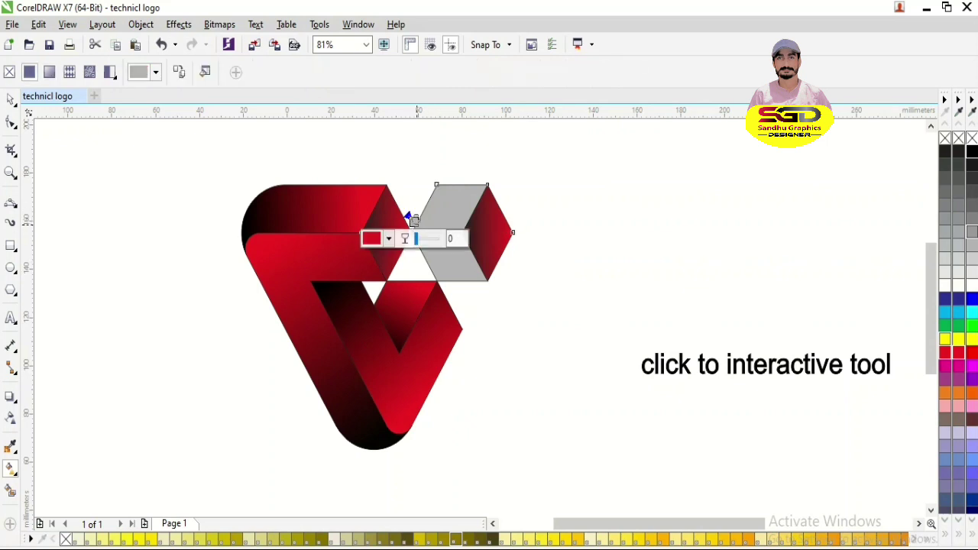
{"action": "left_click_drag", "start_coordinate": [413, 216], "coordinate": [477, 192]}
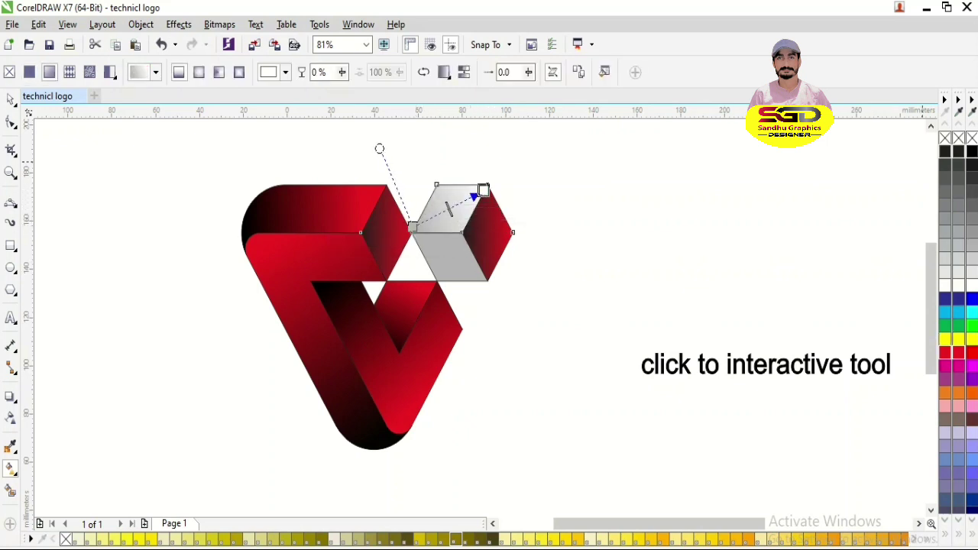
{"action": "left_click", "coordinate": [972, 151]}
{"action": "left_click", "coordinate": [412, 226]}
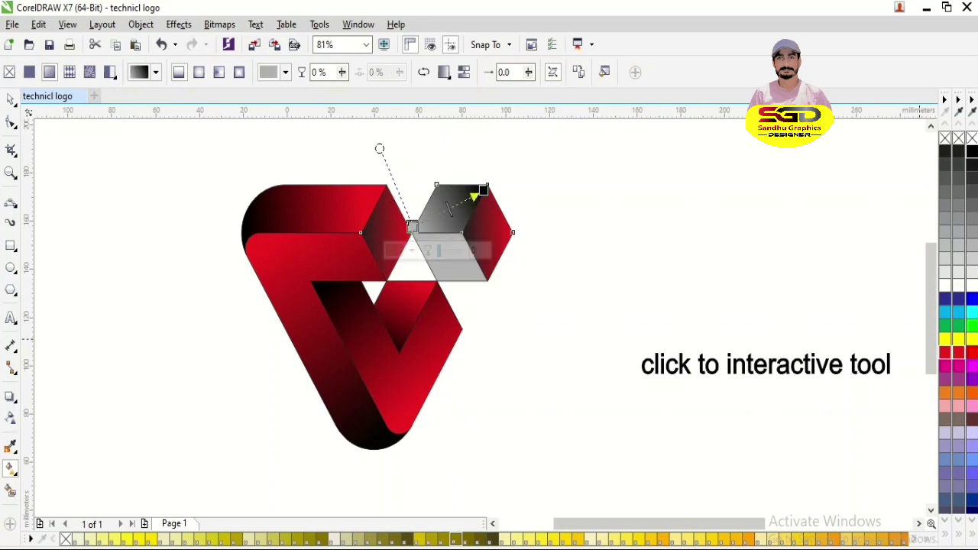
{"action": "left_click", "coordinate": [946, 353]}
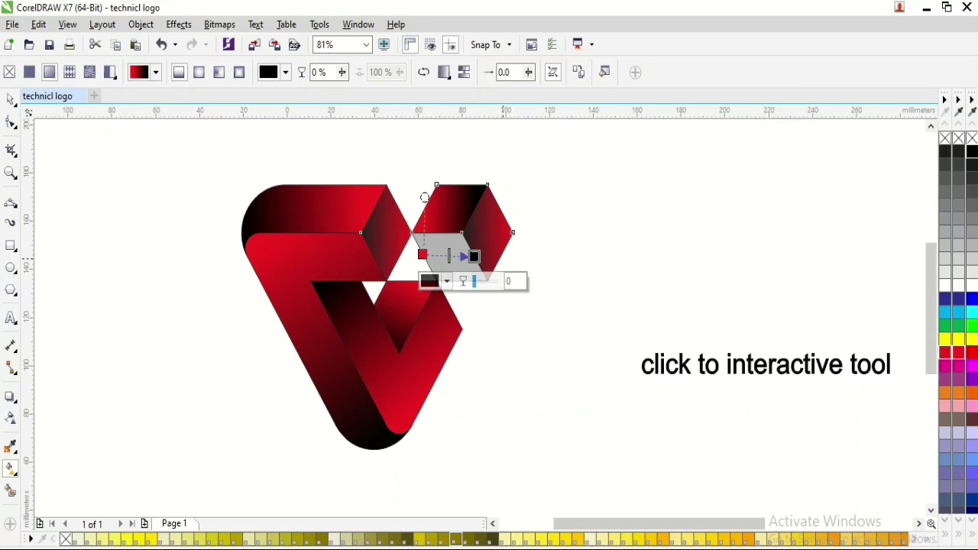
Undo the misplaced gradient, then give the cube's lower-left face a horizontal gradient from black at its left side to red at its right
{"action": "key", "text": "ctrl+z"}
{"action": "left_click", "coordinate": [428, 256]}
{"action": "left_click_drag", "start_coordinate": [428, 256], "coordinate": [475, 256]}
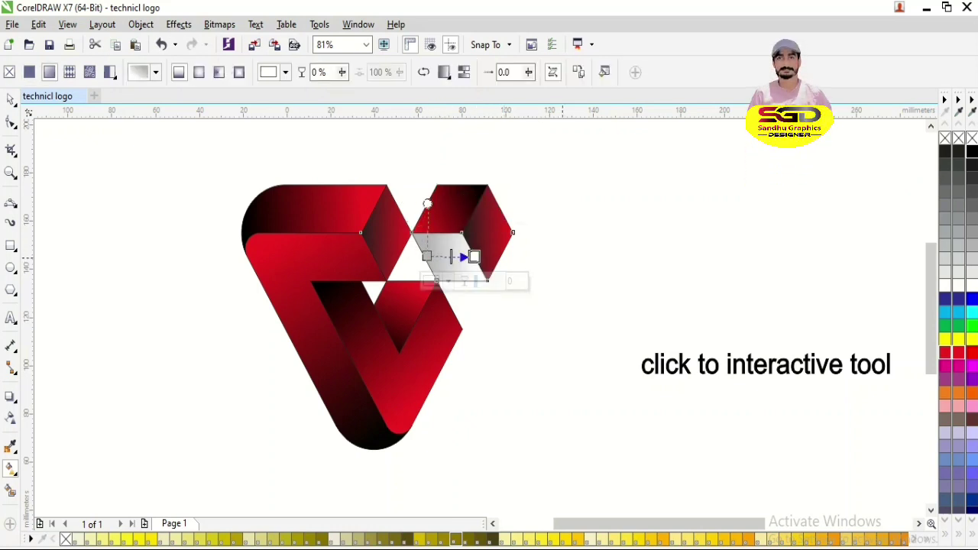
{"action": "left_click", "coordinate": [946, 353]}
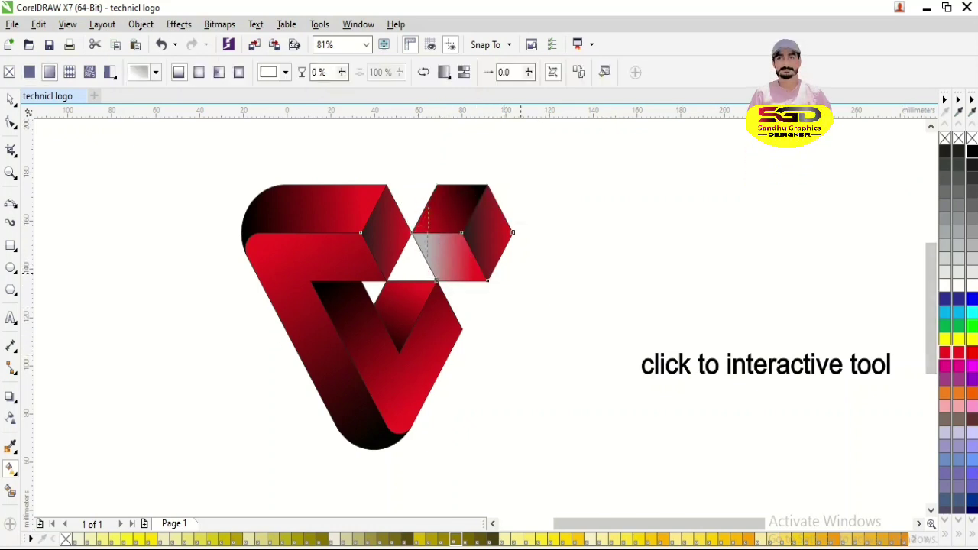
{"action": "left_click", "coordinate": [428, 256]}
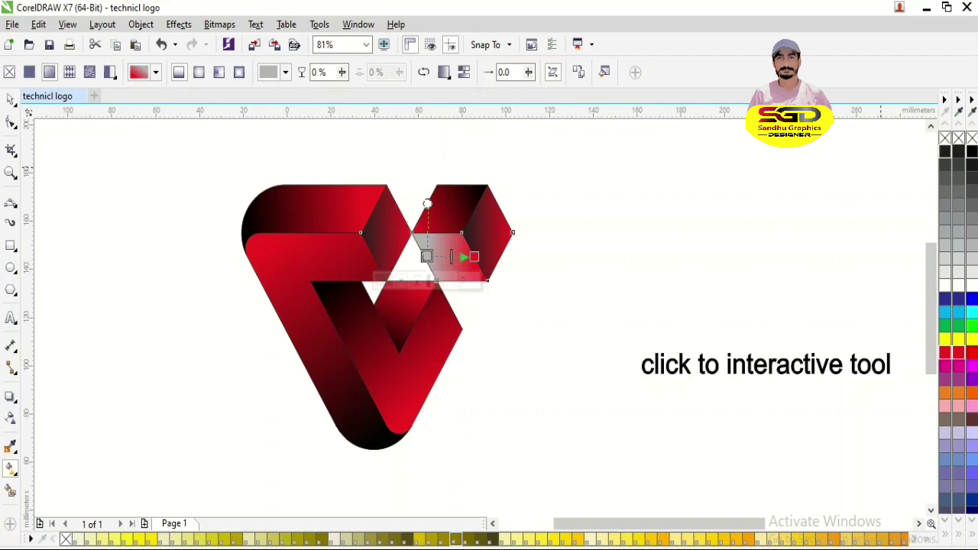
{"action": "left_click", "coordinate": [945, 151]}
Delete the "click to interactive tool" caption beside the logo
{"action": "key", "text": "space"}
{"action": "left_click", "coordinate": [749, 260]}
{"action": "left_click", "coordinate": [728, 366]}
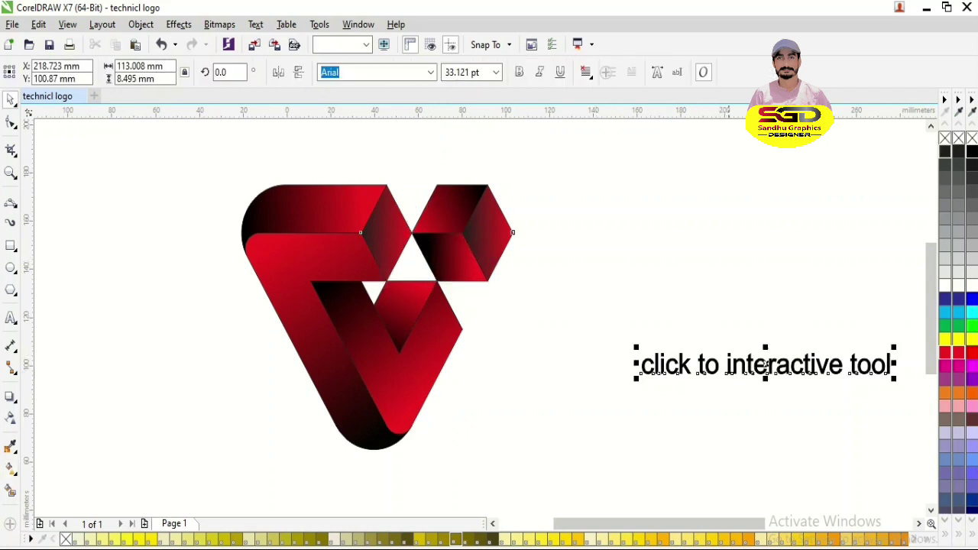
{"action": "key", "text": "Delete"}
Remove the outlines from all the logo's shapes
{"action": "left_click_drag", "start_coordinate": [198, 150], "coordinate": [623, 474]}
{"action": "right_click", "coordinate": [958, 138]}
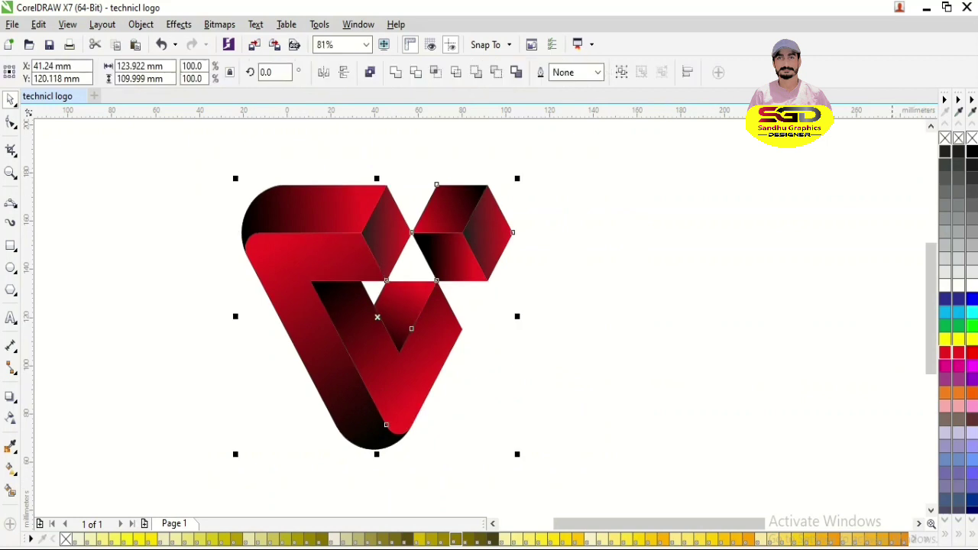
{"action": "left_click", "coordinate": [672, 288]}
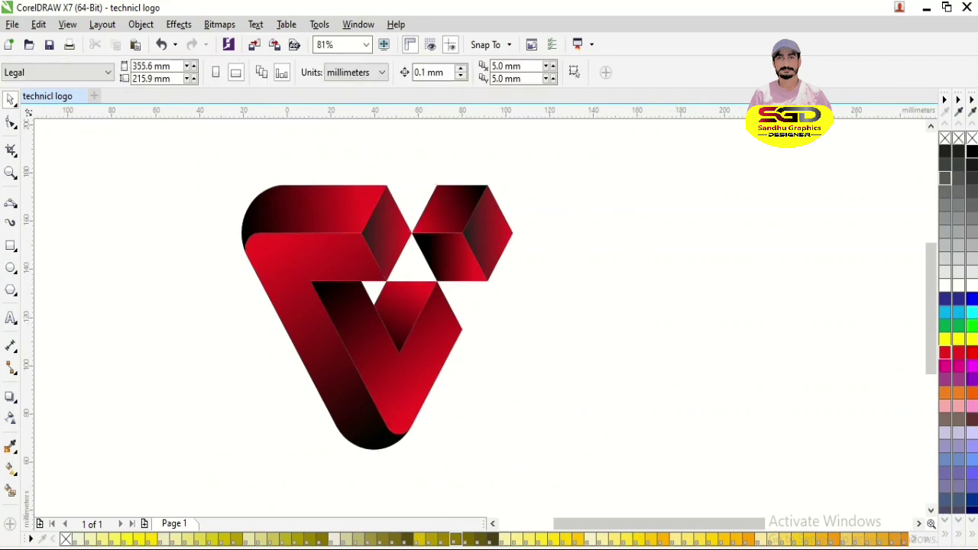
Draw a flat ellipse about 142 mm wide below the logo, fill it black and reduce its height to about 14 mm
{"action": "left_click", "coordinate": [11, 268]}
{"action": "left_click_drag", "start_coordinate": [216, 449], "coordinate": [528, 492]}
{"action": "key", "text": "space"}
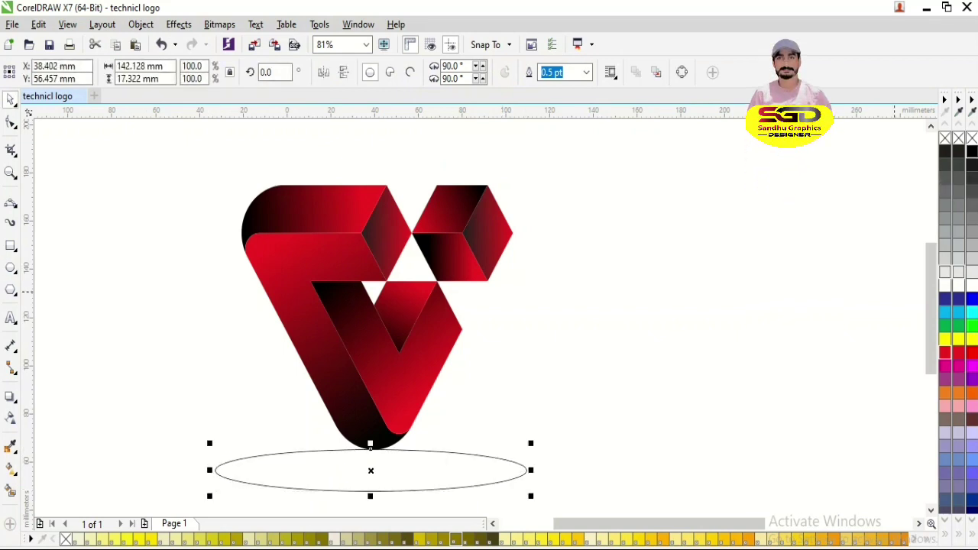
{"action": "left_click", "coordinate": [972, 151]}
{"action": "left_click_drag", "start_coordinate": [370, 444], "coordinate": [370, 452]}
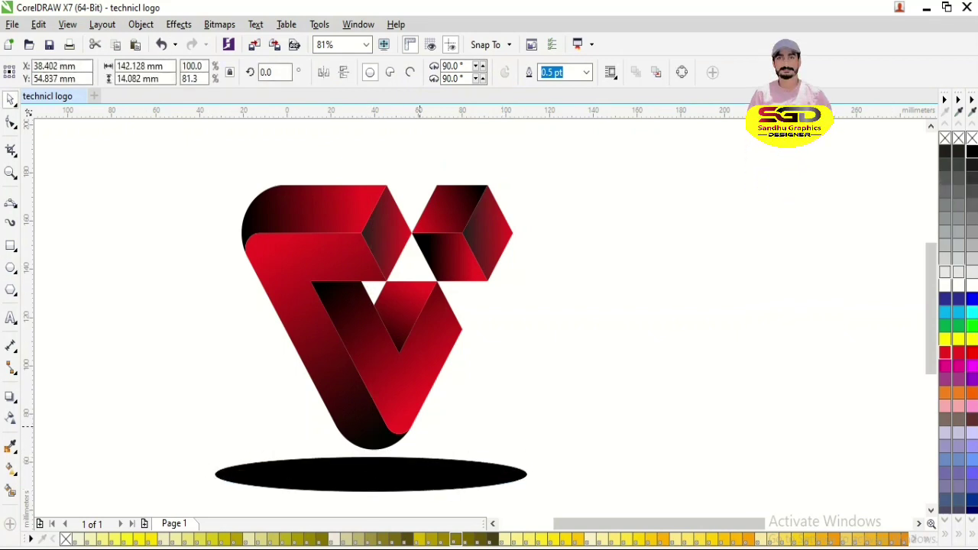
Convert the black ellipse to curves and then to a bitmap
{"action": "key", "text": "ctrl+q"}
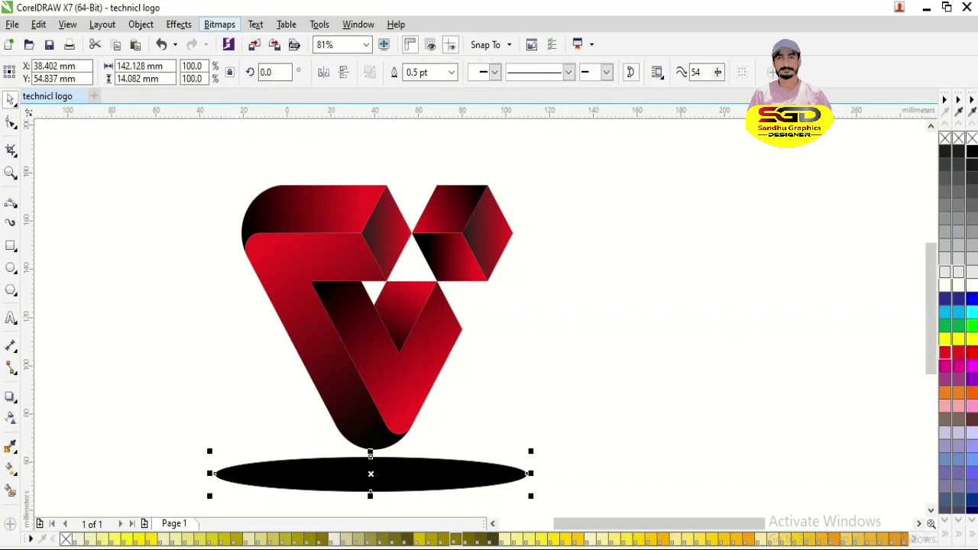
{"action": "left_click", "coordinate": [219, 25]}
{"action": "left_click", "coordinate": [256, 41]}
{"action": "key", "text": "Return"}
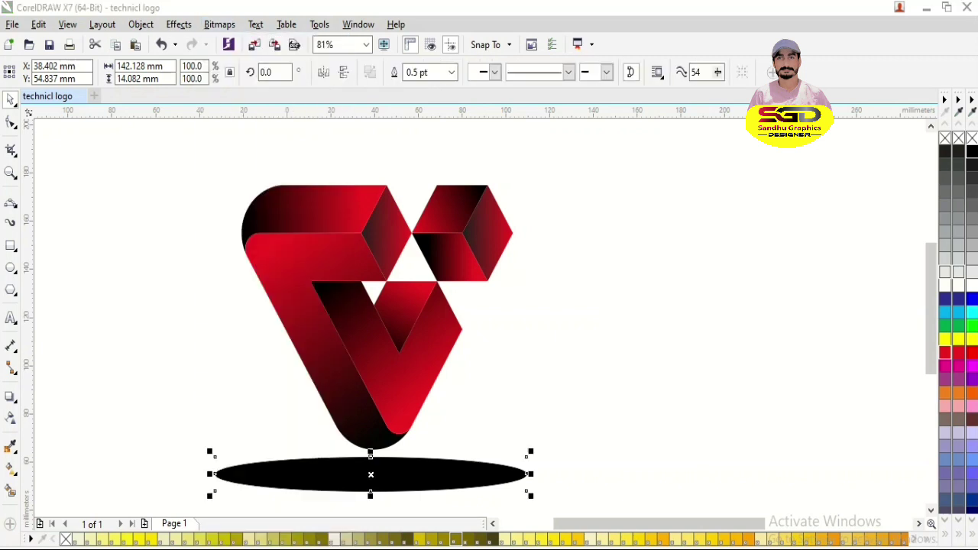
Apply a Gaussian Blur with a radius of 71 pixels to the ellipse bitmap
{"action": "left_click", "coordinate": [219, 25]}
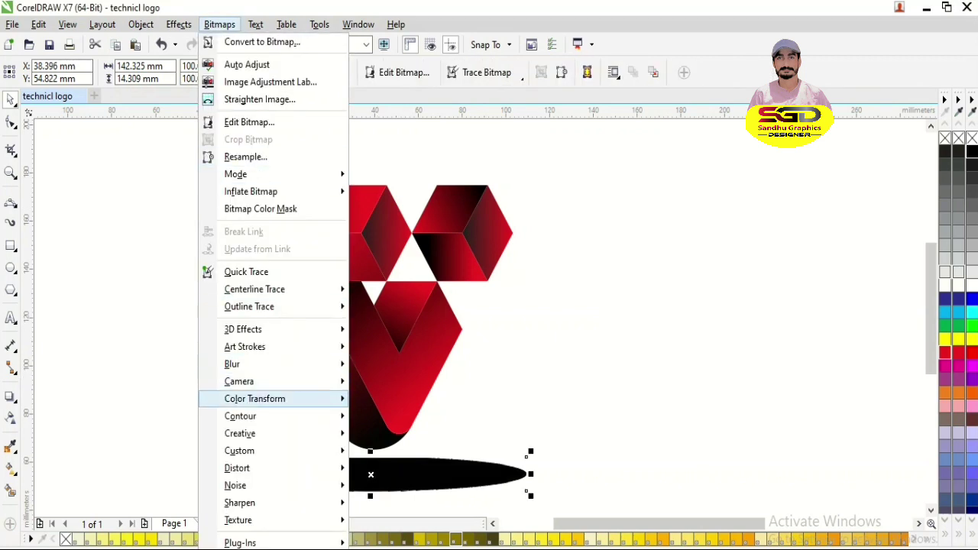
{"action": "mouse_move", "coordinate": [232, 364]}
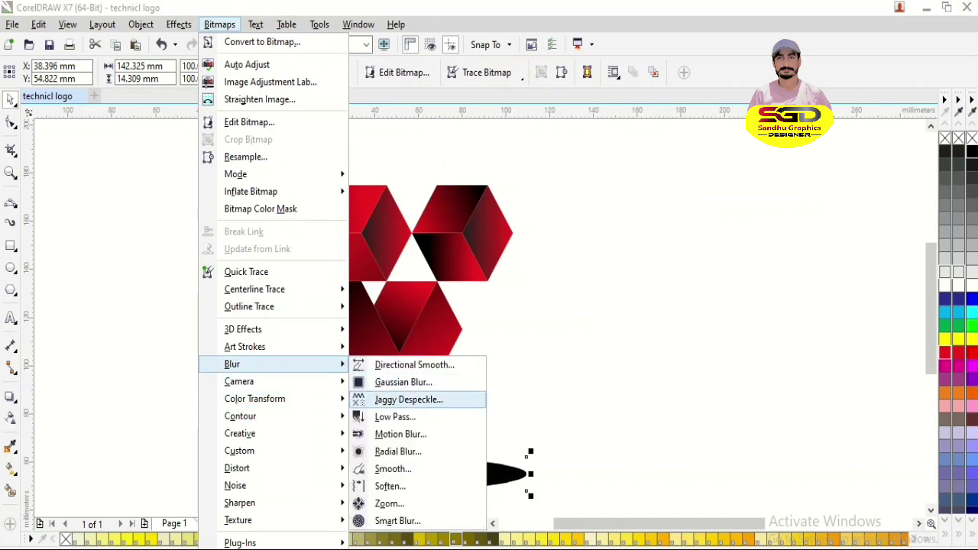
{"action": "left_click", "coordinate": [404, 382]}
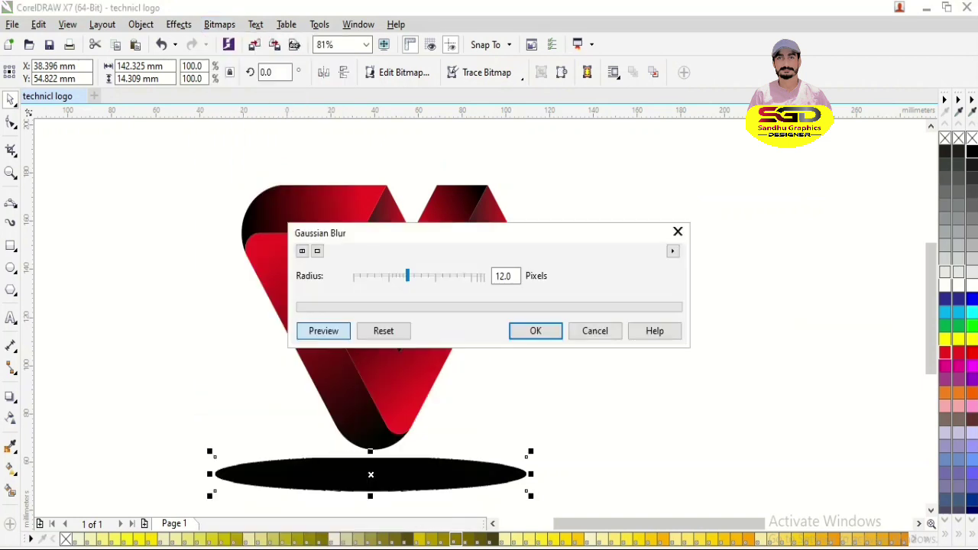
{"action": "left_click_drag", "start_coordinate": [408, 276], "coordinate": [440, 276]}
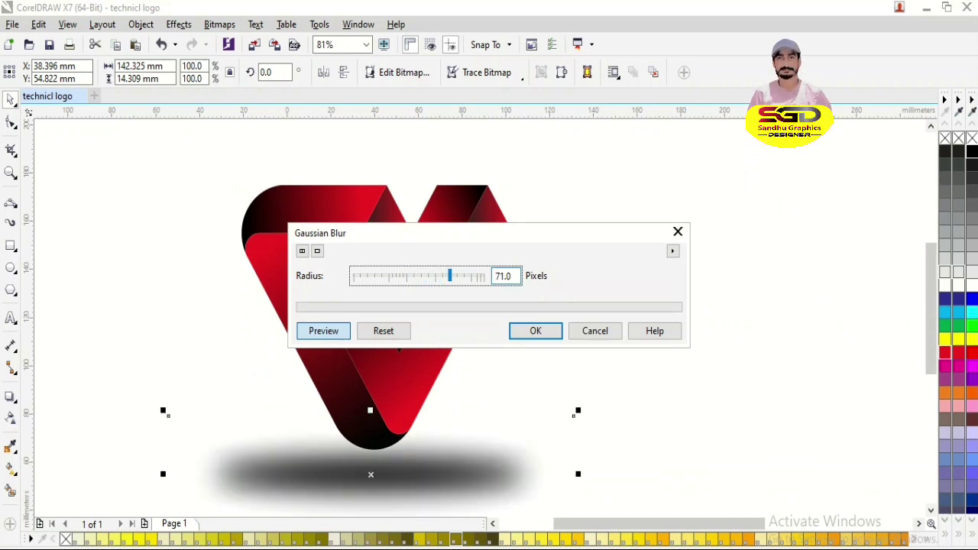
{"action": "left_click", "coordinate": [536, 331]}
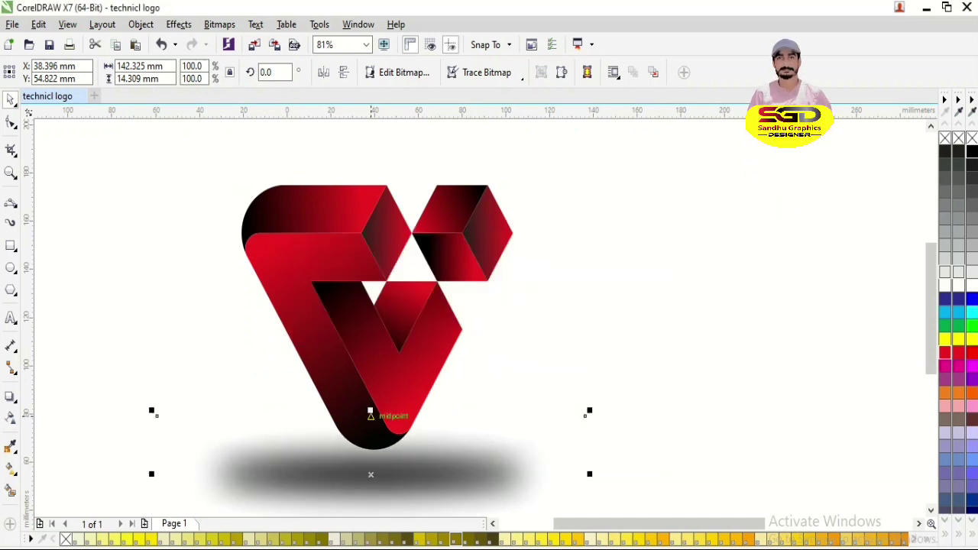
Flatten the blurred shadow to about 31 mm tall, raise it slightly and center it horizontally beneath the logo
{"action": "left_click_drag", "start_coordinate": [370, 413], "coordinate": [370, 450]}
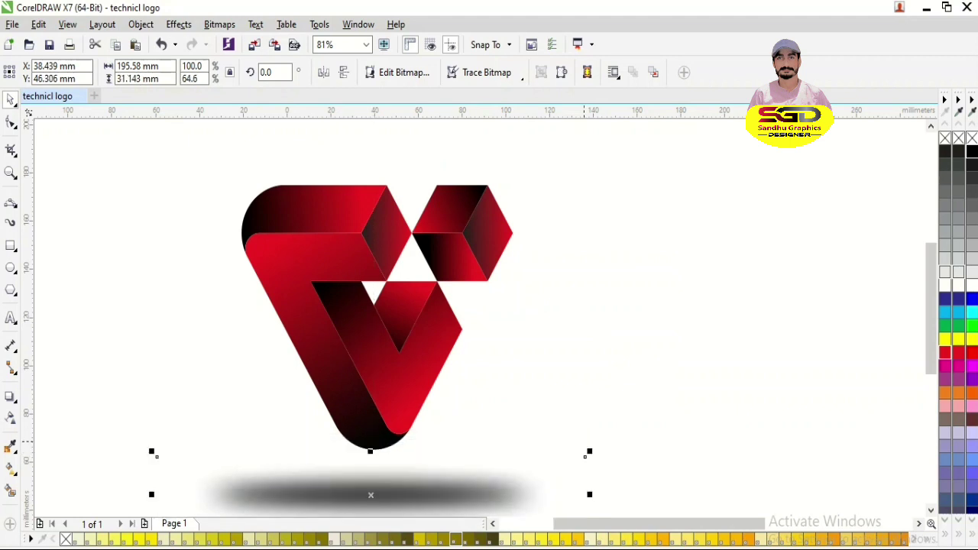
{"action": "scroll", "coordinate": [604, 434], "scroll_direction": "down", "scroll_amount": 2}
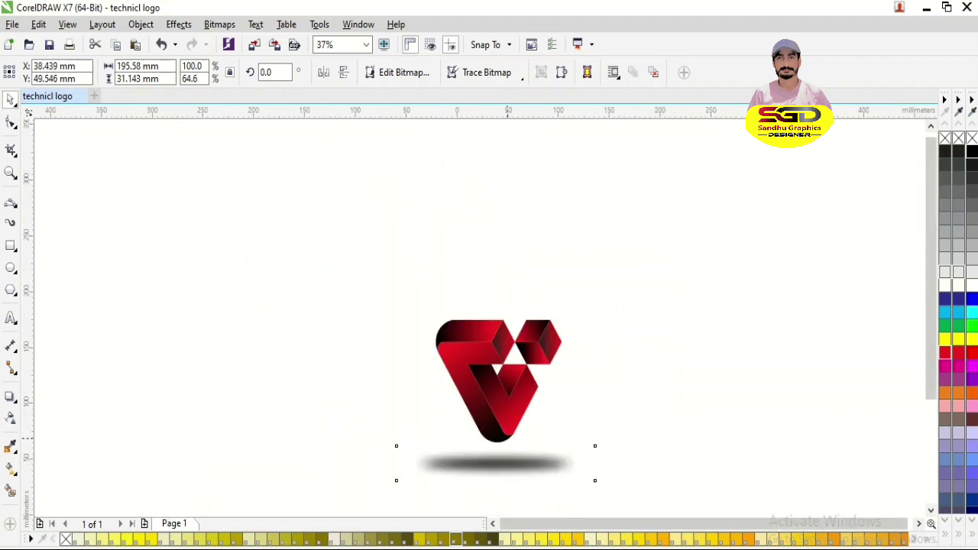
{"action": "left_click", "coordinate": [501, 428], "text": "shift"}
{"action": "key", "text": "Right"}
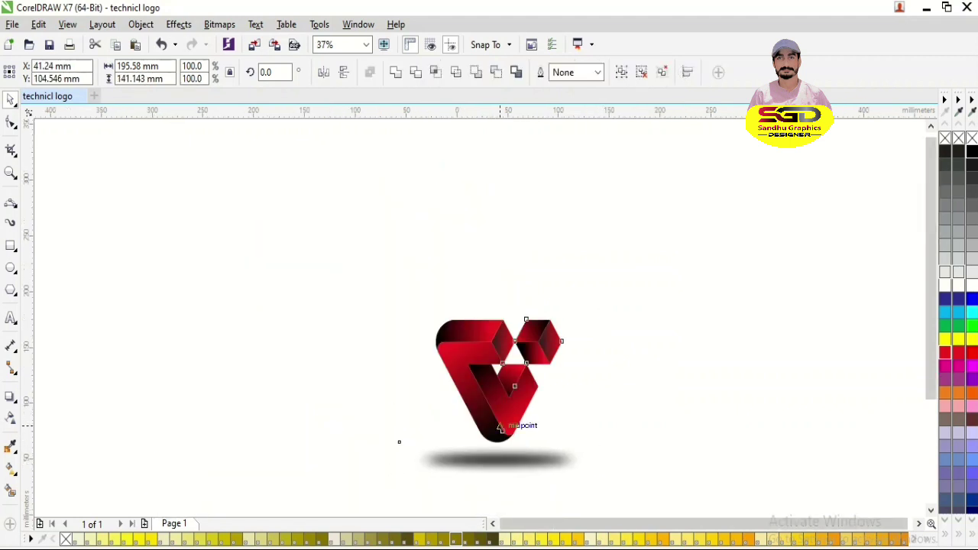
Group the logo with its shadow, fit it in view and check it in a full-screen preview
{"action": "key", "text": "ctrl+g"}
{"action": "key", "text": "F4"}
{"action": "key", "text": "F9"}
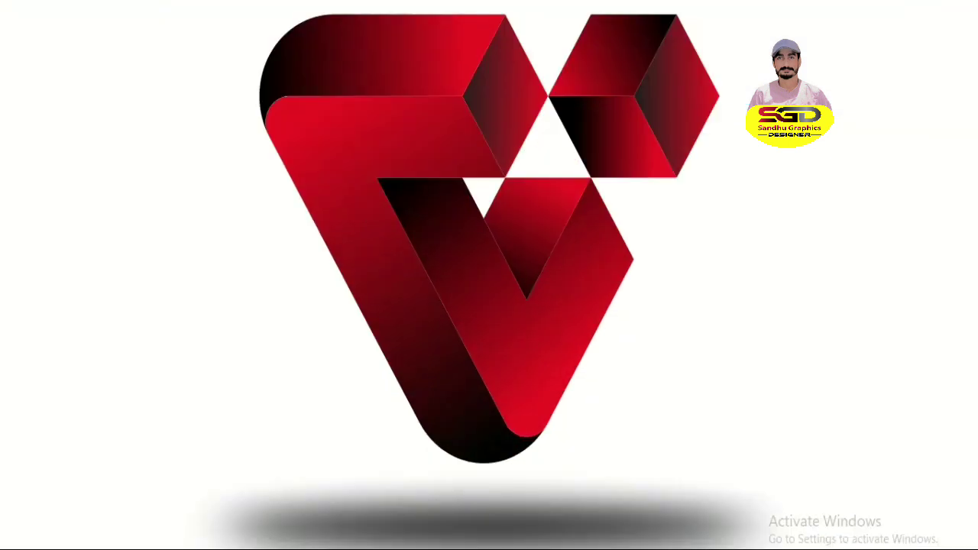
{"action": "key", "text": "Escape"}
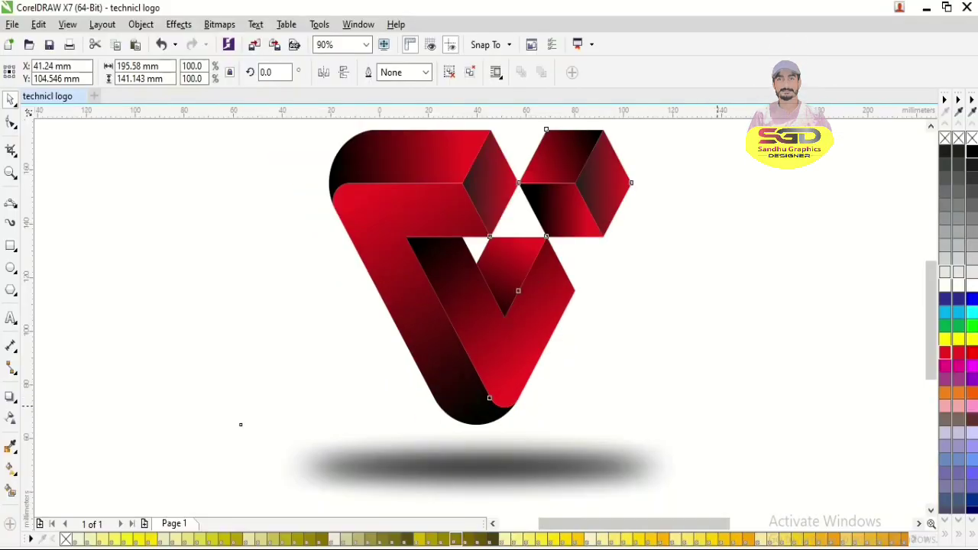